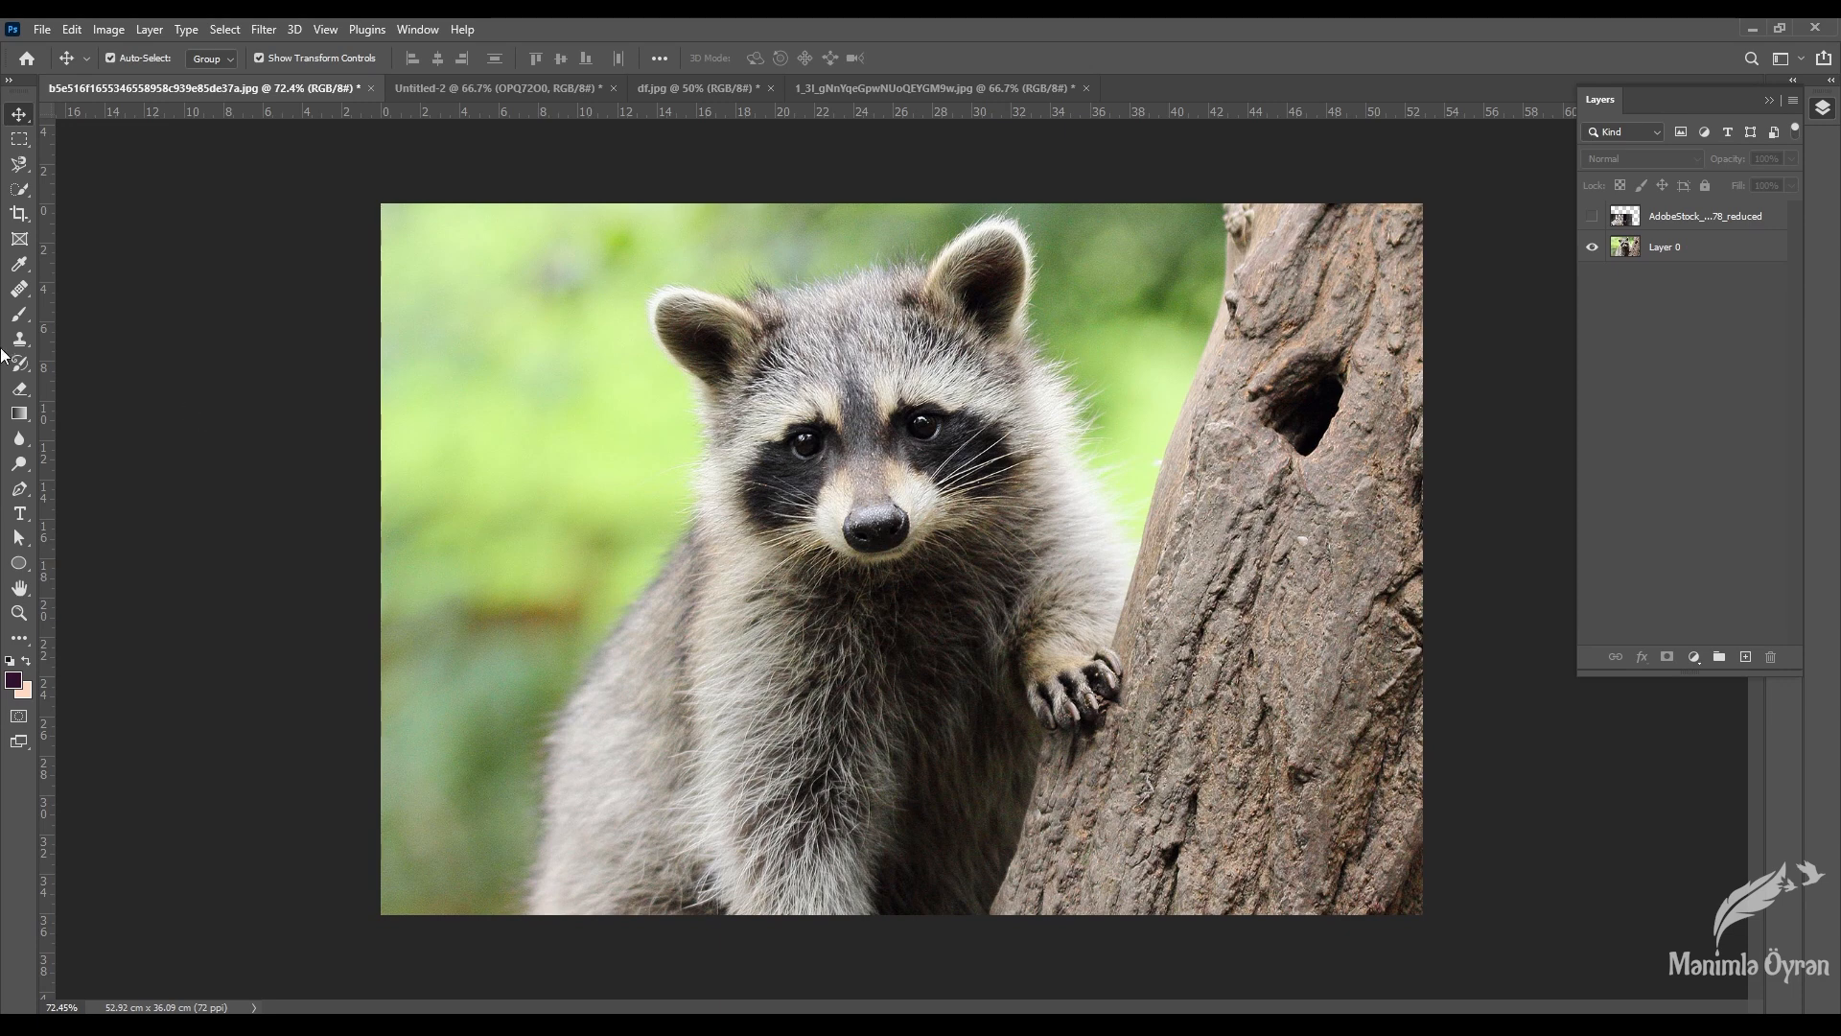
Step: Activate the Eraser tool and show the hidden AdobeStock lynx layer above the raccoon, making it the active layer
click(19, 389)
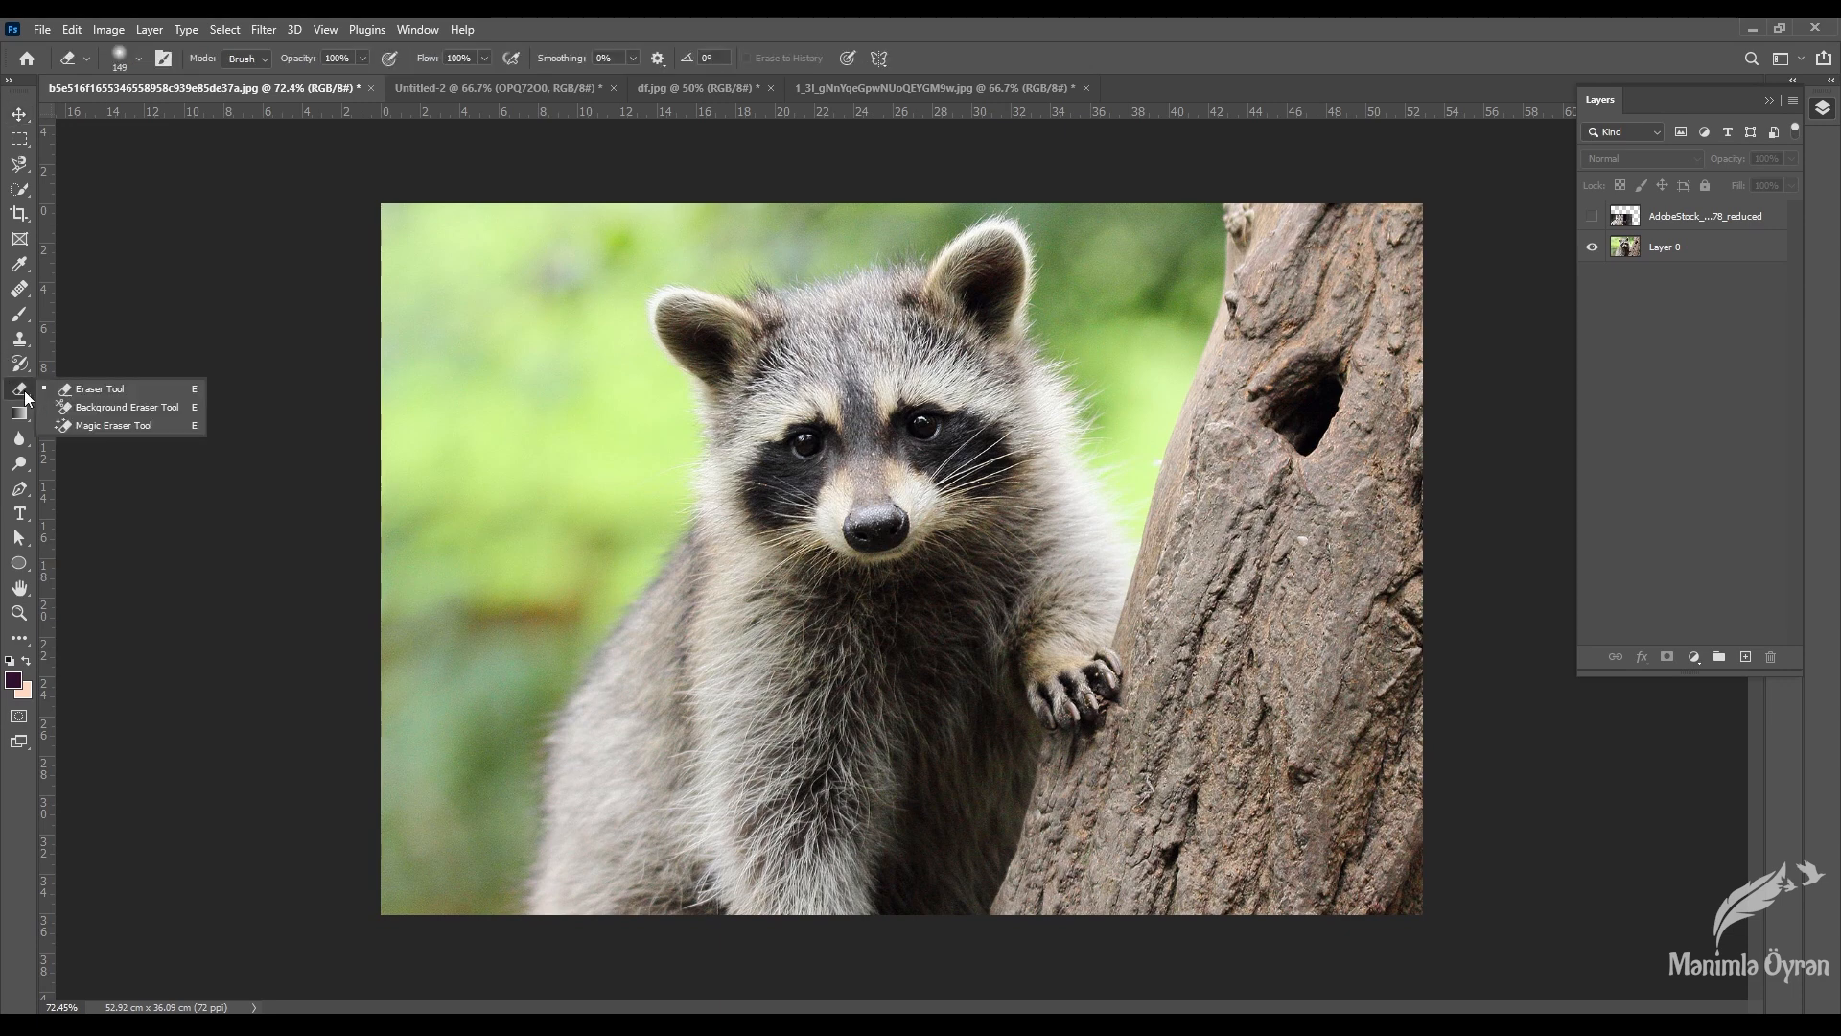
click(92, 389)
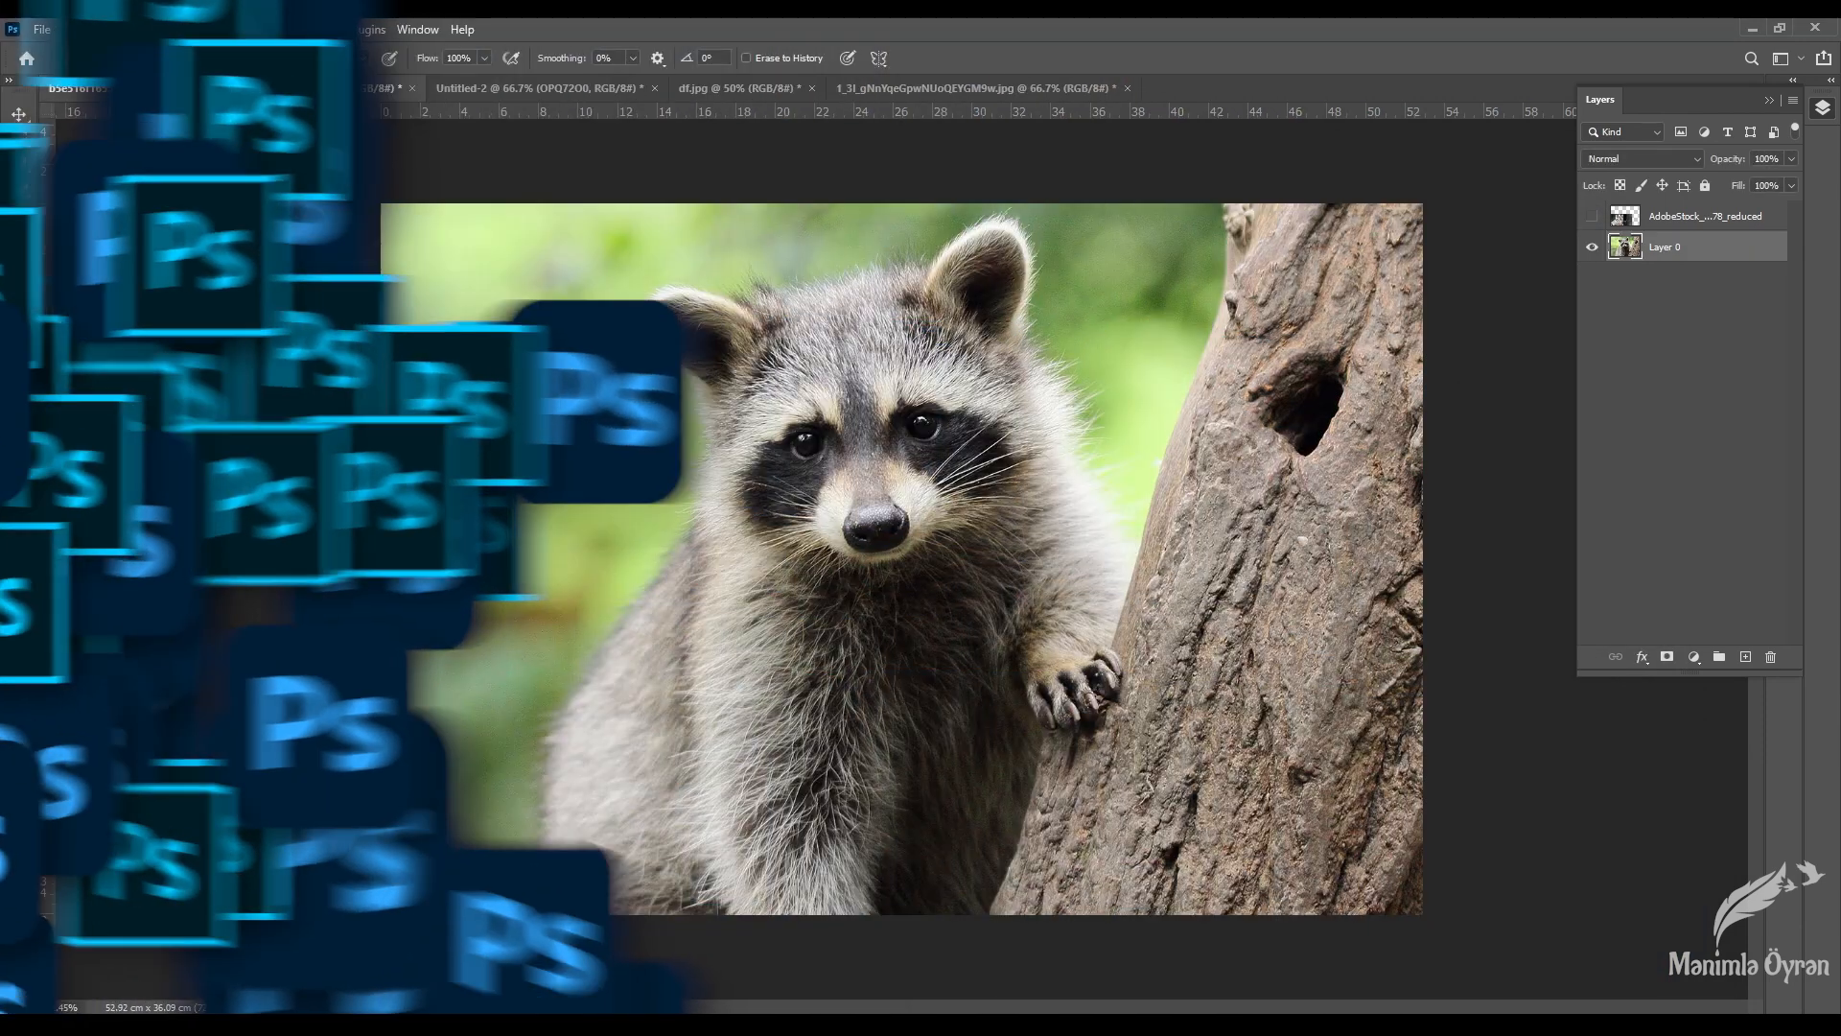
click(1685, 221)
click(1679, 247)
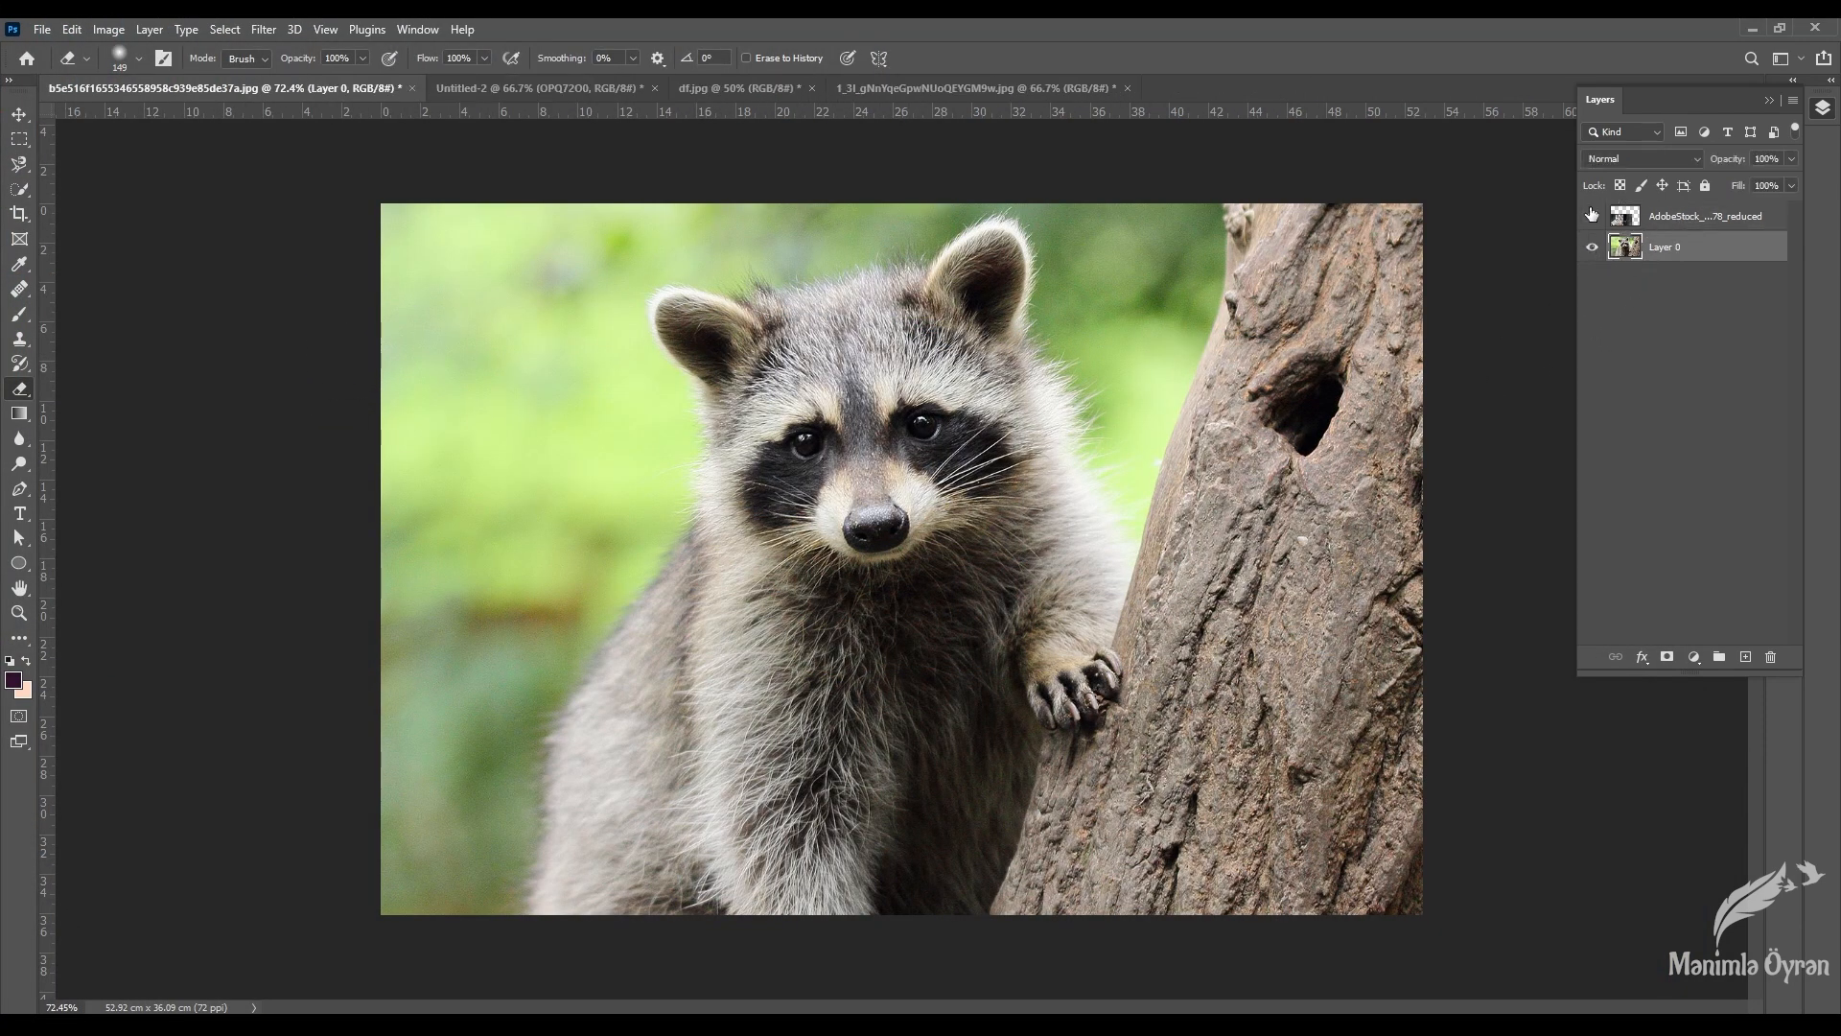
click(1592, 216)
click(1671, 223)
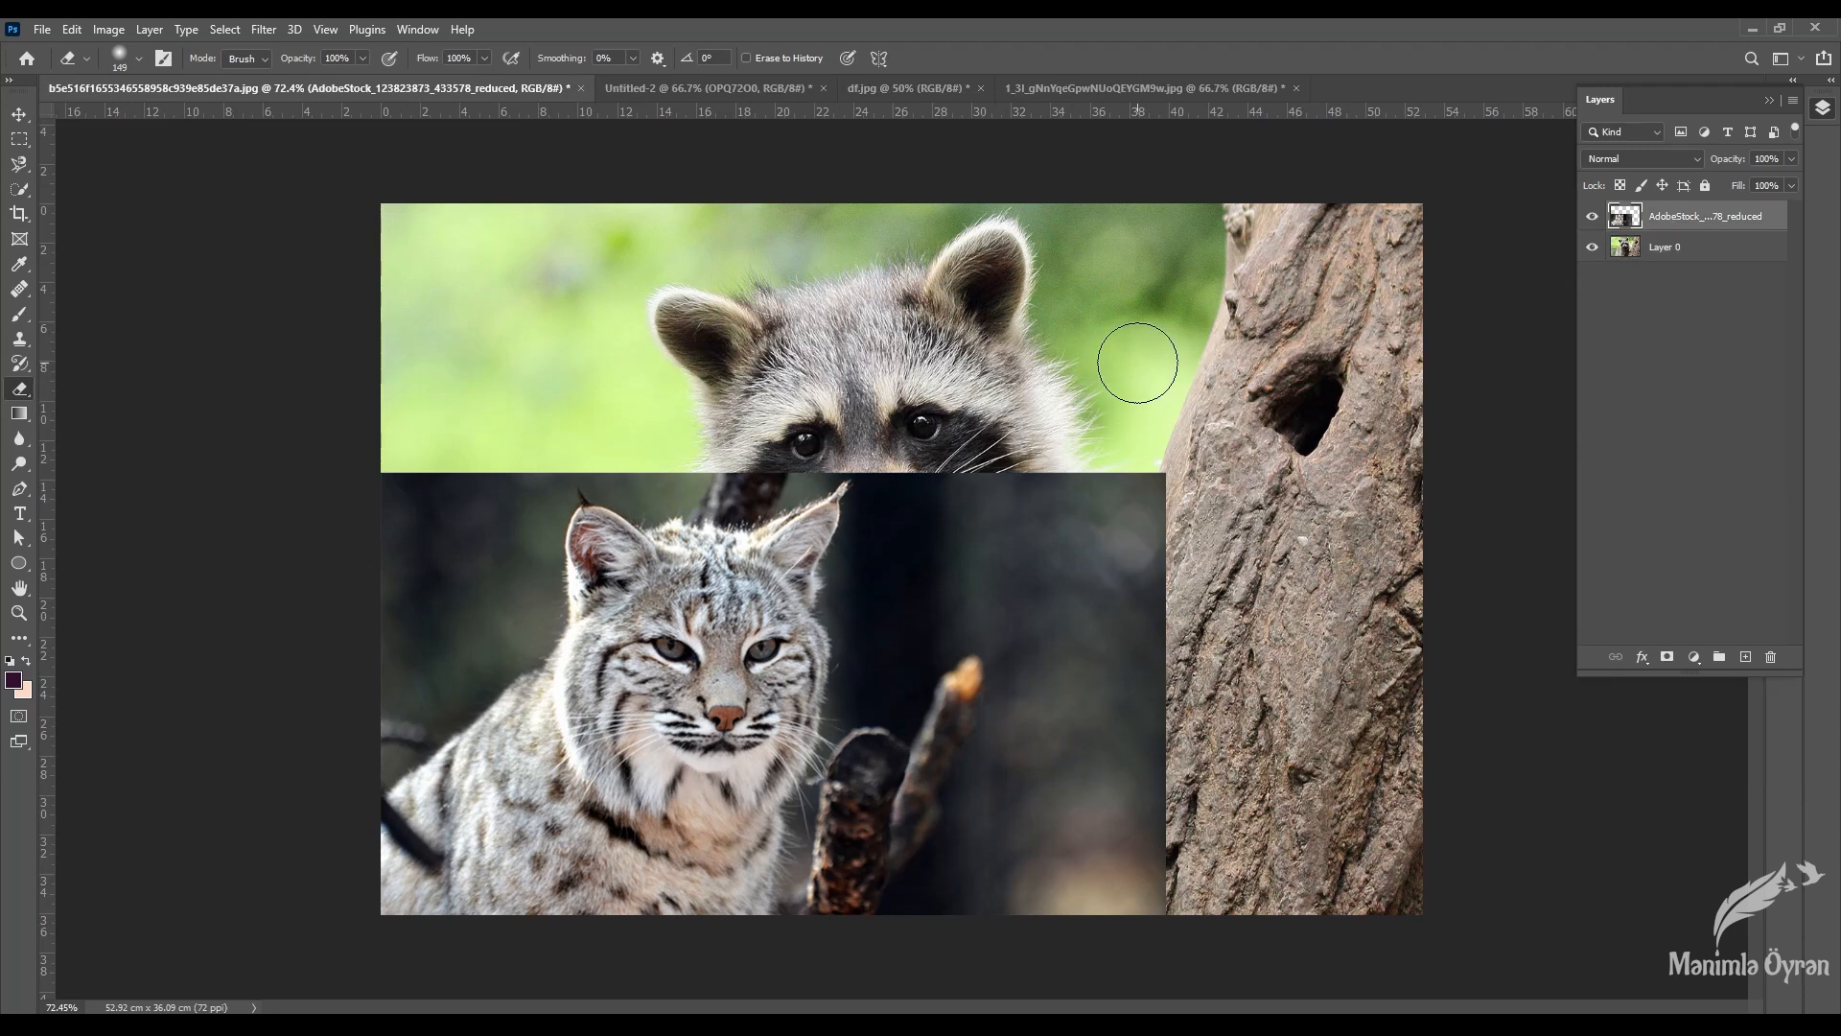
Step: Erase the upper part of the lynx layer and the raccoon's head area on Layer 0 with the soft eraser
mouse_move(1080, 383)
mouse_down()
mouse_move(1084, 484)
mouse_move(1055, 547)
mouse_move(479, 518)
mouse_move(671, 543)
mouse_move(422, 585)
mouse_move(787, 604)
mouse_move(1024, 589)
mouse_move(1073, 544)
mouse_move(887, 619)
mouse_move(1065, 671)
mouse_move(827, 640)
mouse_move(1070, 551)
mouse_up()
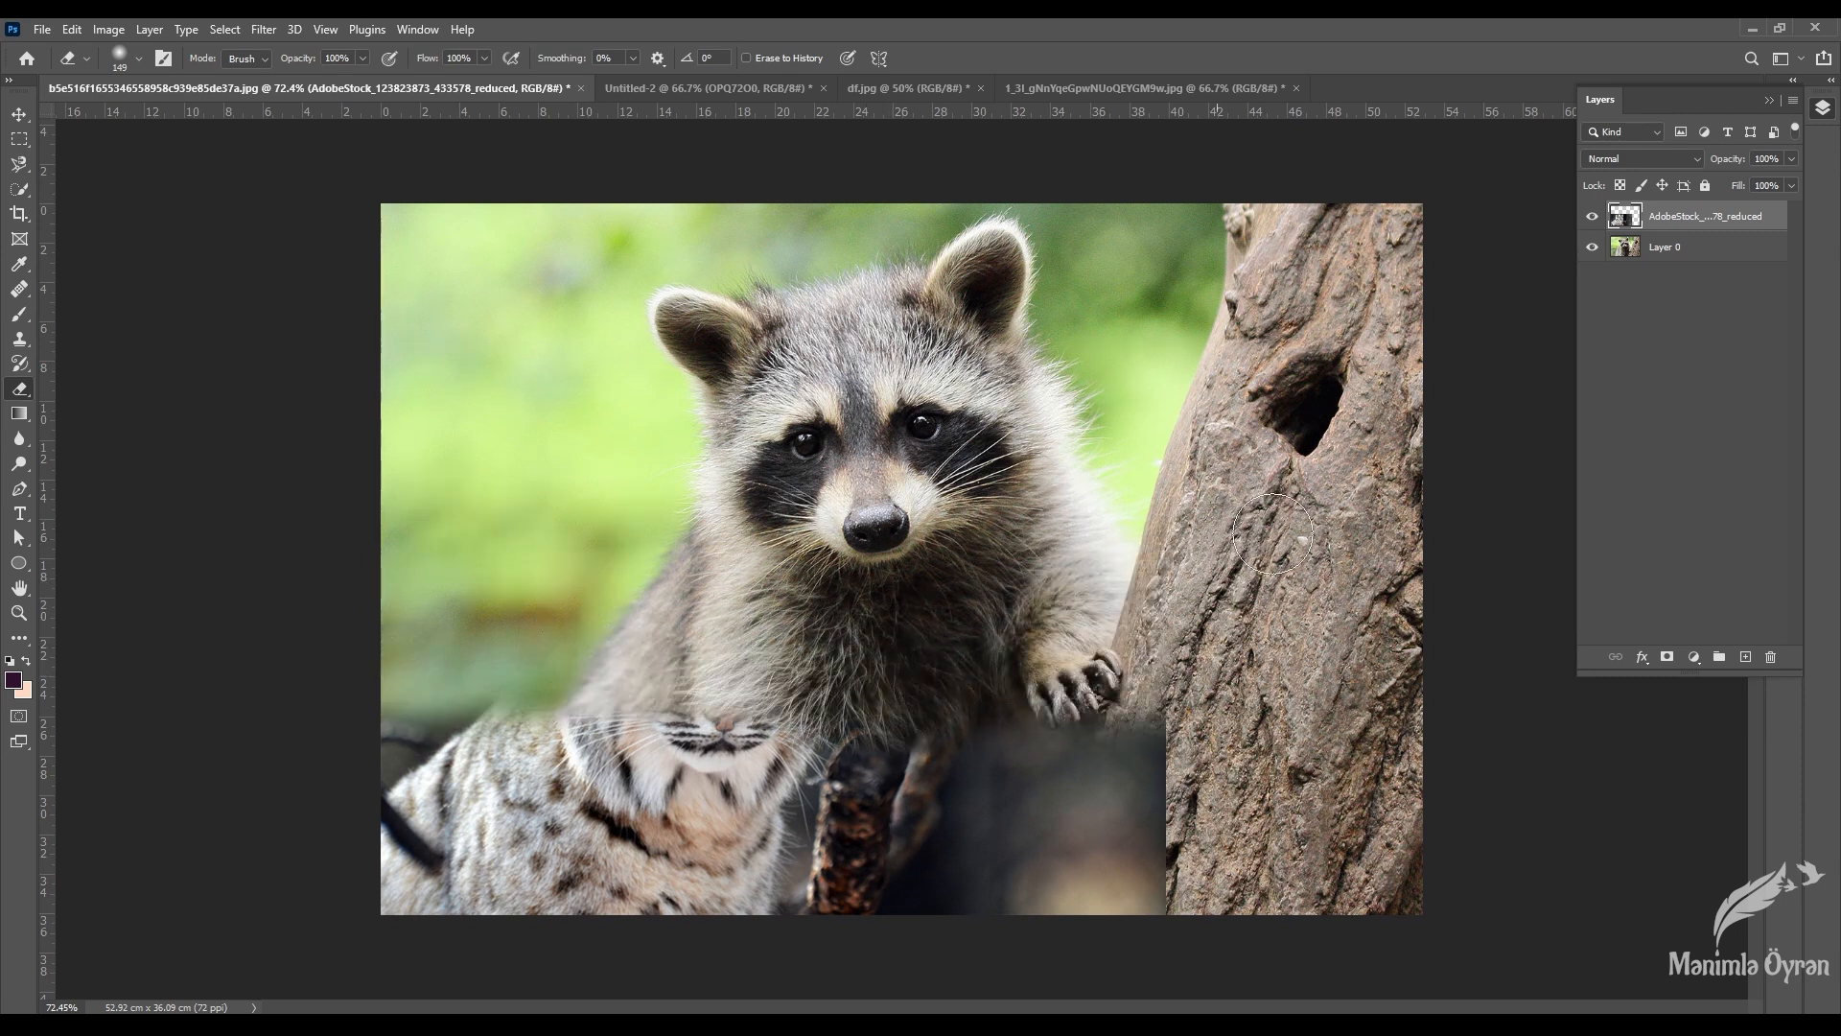
click(1684, 252)
mouse_move(670, 399)
mouse_down()
mouse_move(762, 295)
mouse_move(741, 279)
mouse_move(657, 474)
mouse_move(1006, 424)
mouse_move(1136, 358)
mouse_move(928, 391)
mouse_move(741, 377)
mouse_move(905, 373)
mouse_move(1083, 258)
mouse_move(623, 246)
mouse_move(399, 289)
mouse_move(548, 331)
mouse_move(798, 284)
mouse_move(712, 232)
mouse_move(366, 455)
mouse_move(506, 535)
mouse_move(946, 394)
mouse_up()
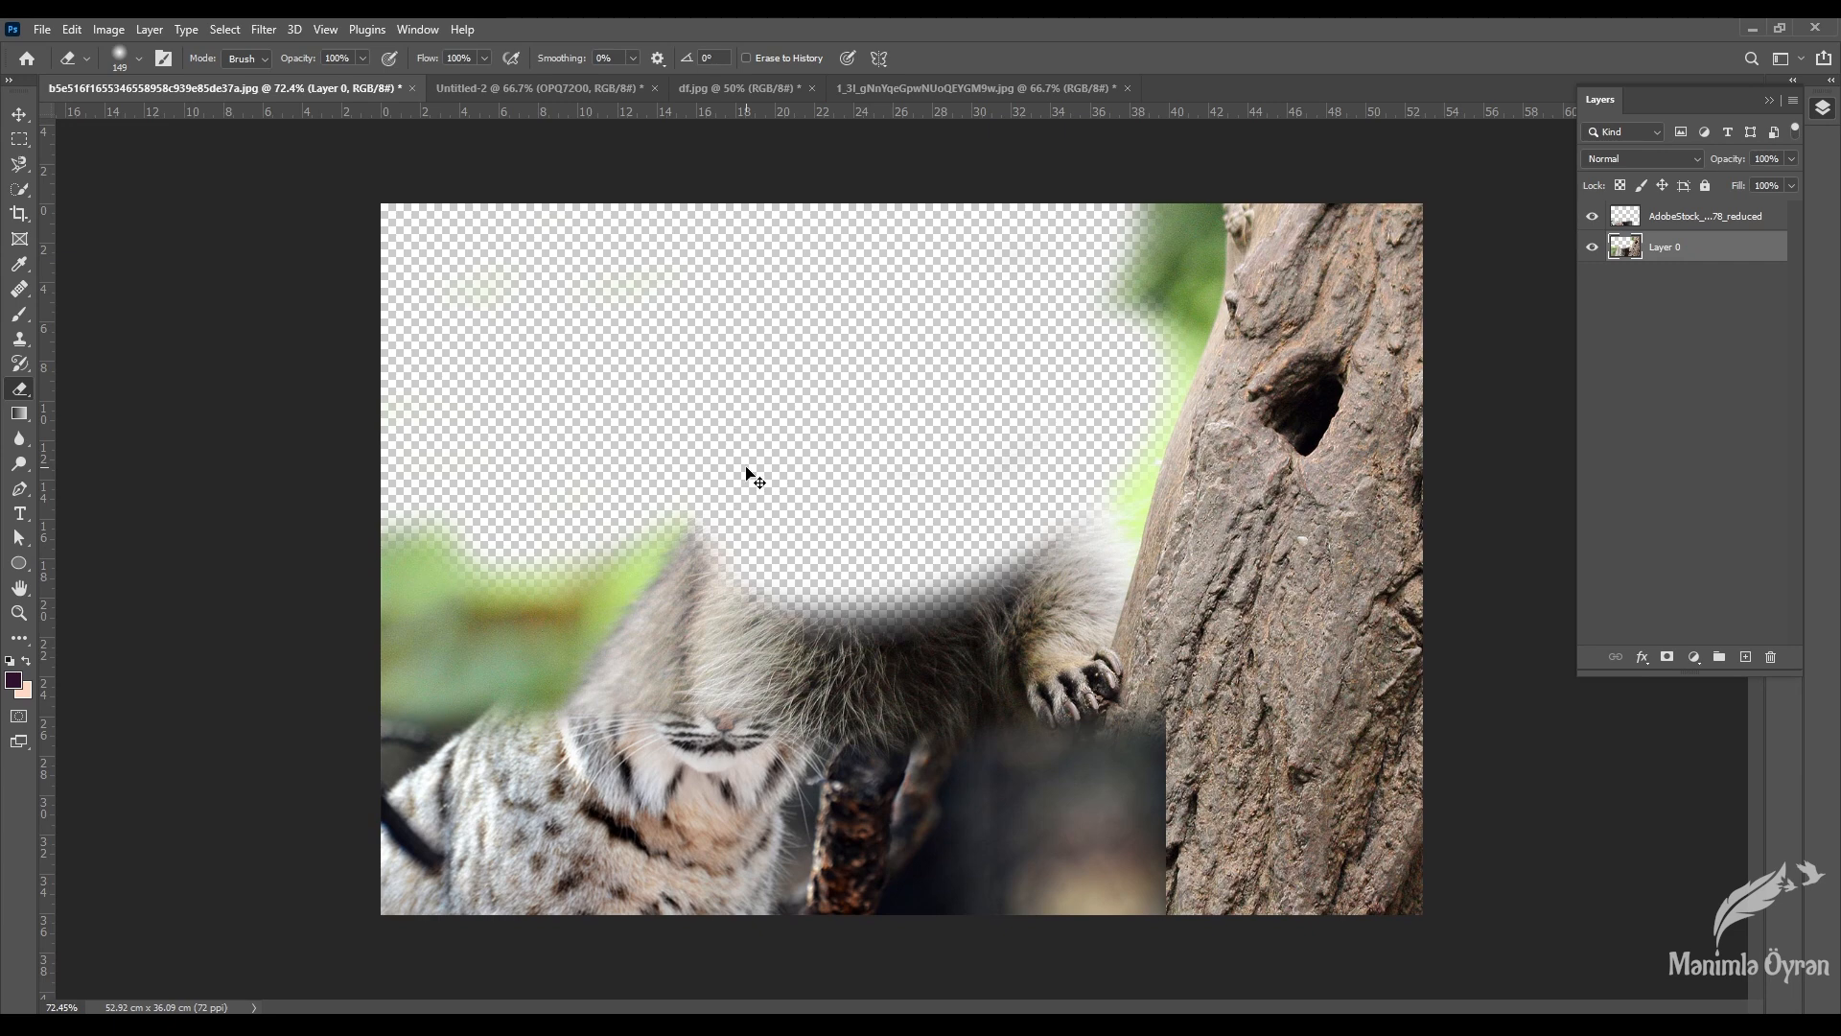
Step: Undo the eraser strokes on both layers and look at the eraser's brush size and hardness settings
key(ctrl+z)
key(ctrl+z)
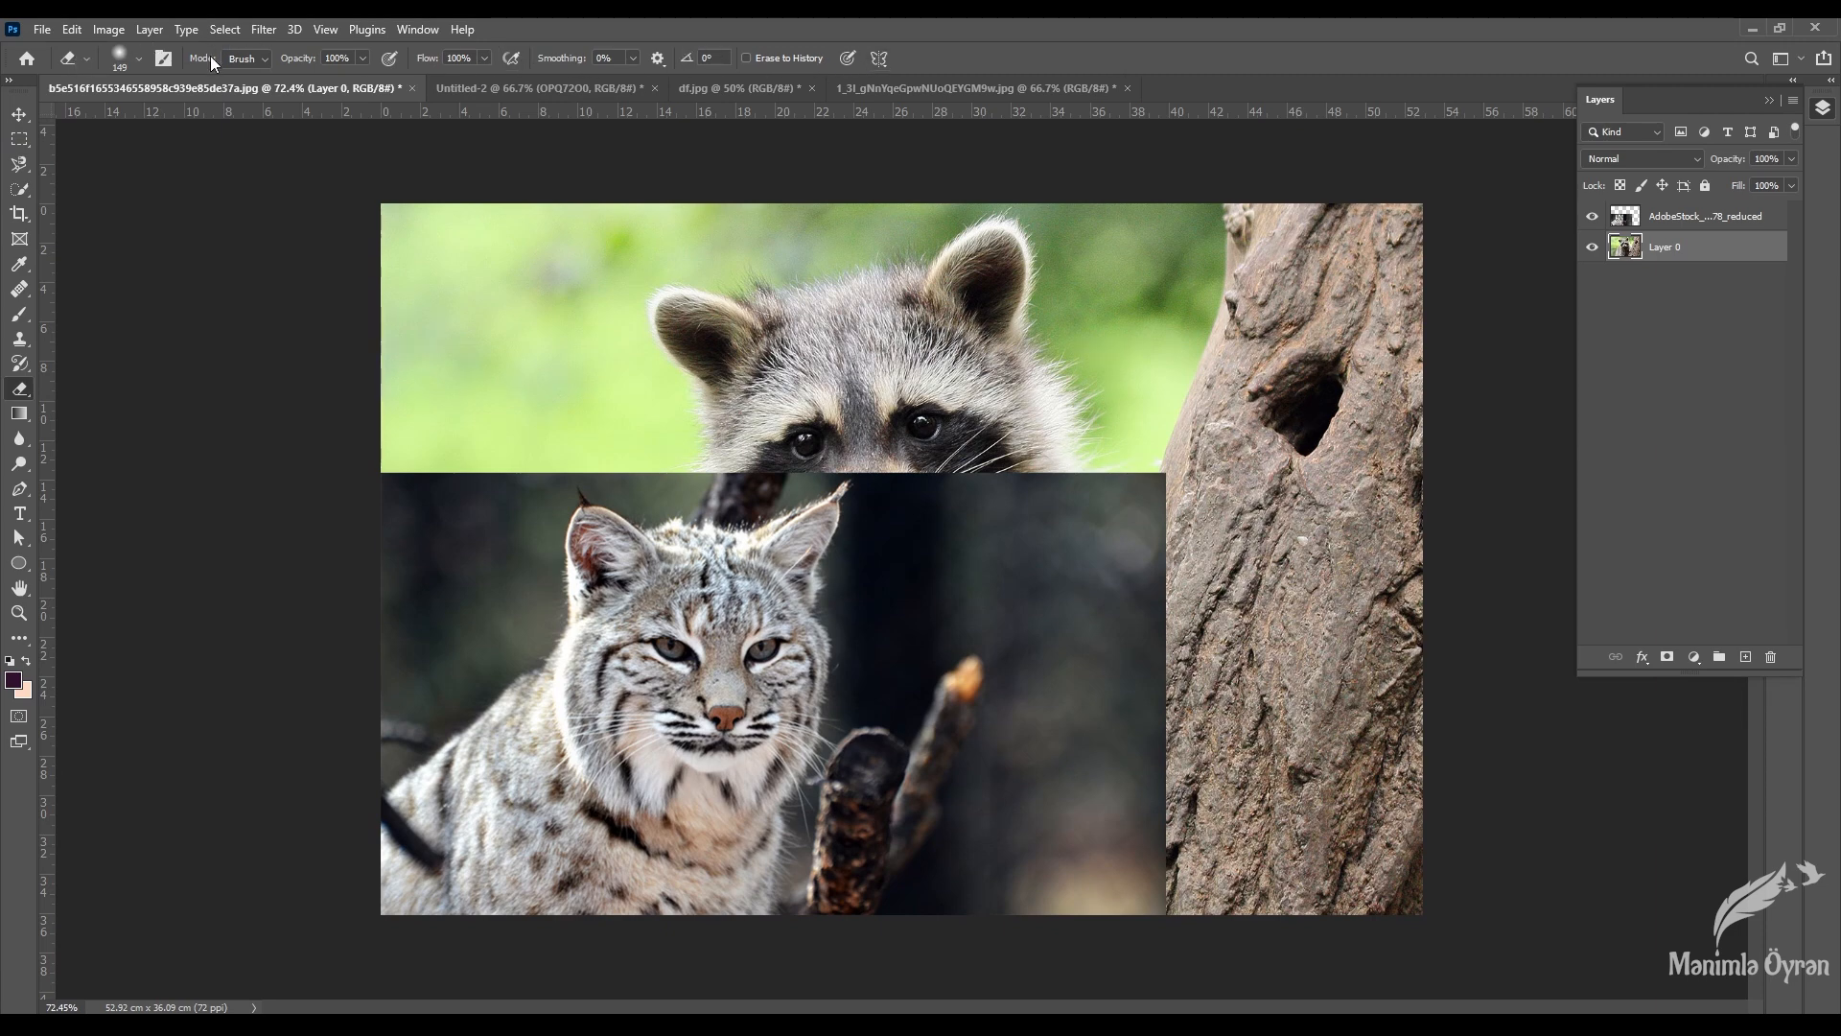
click(133, 60)
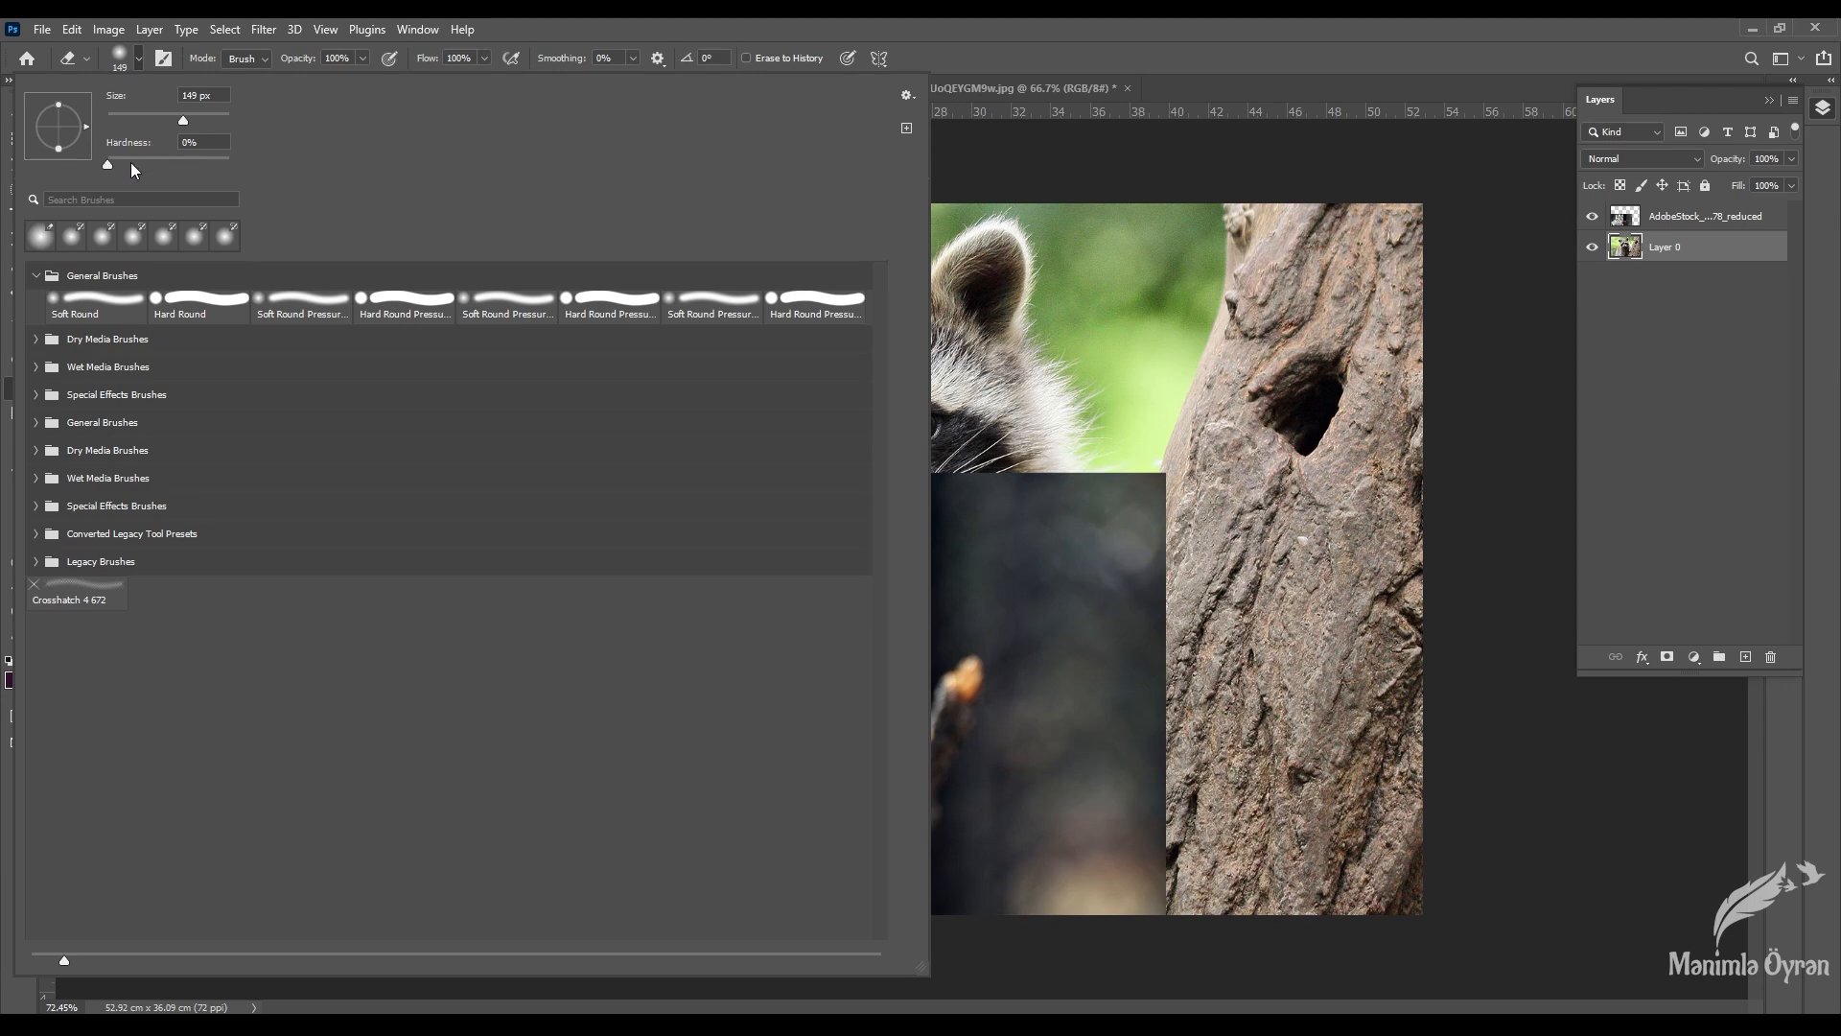
click(545, 21)
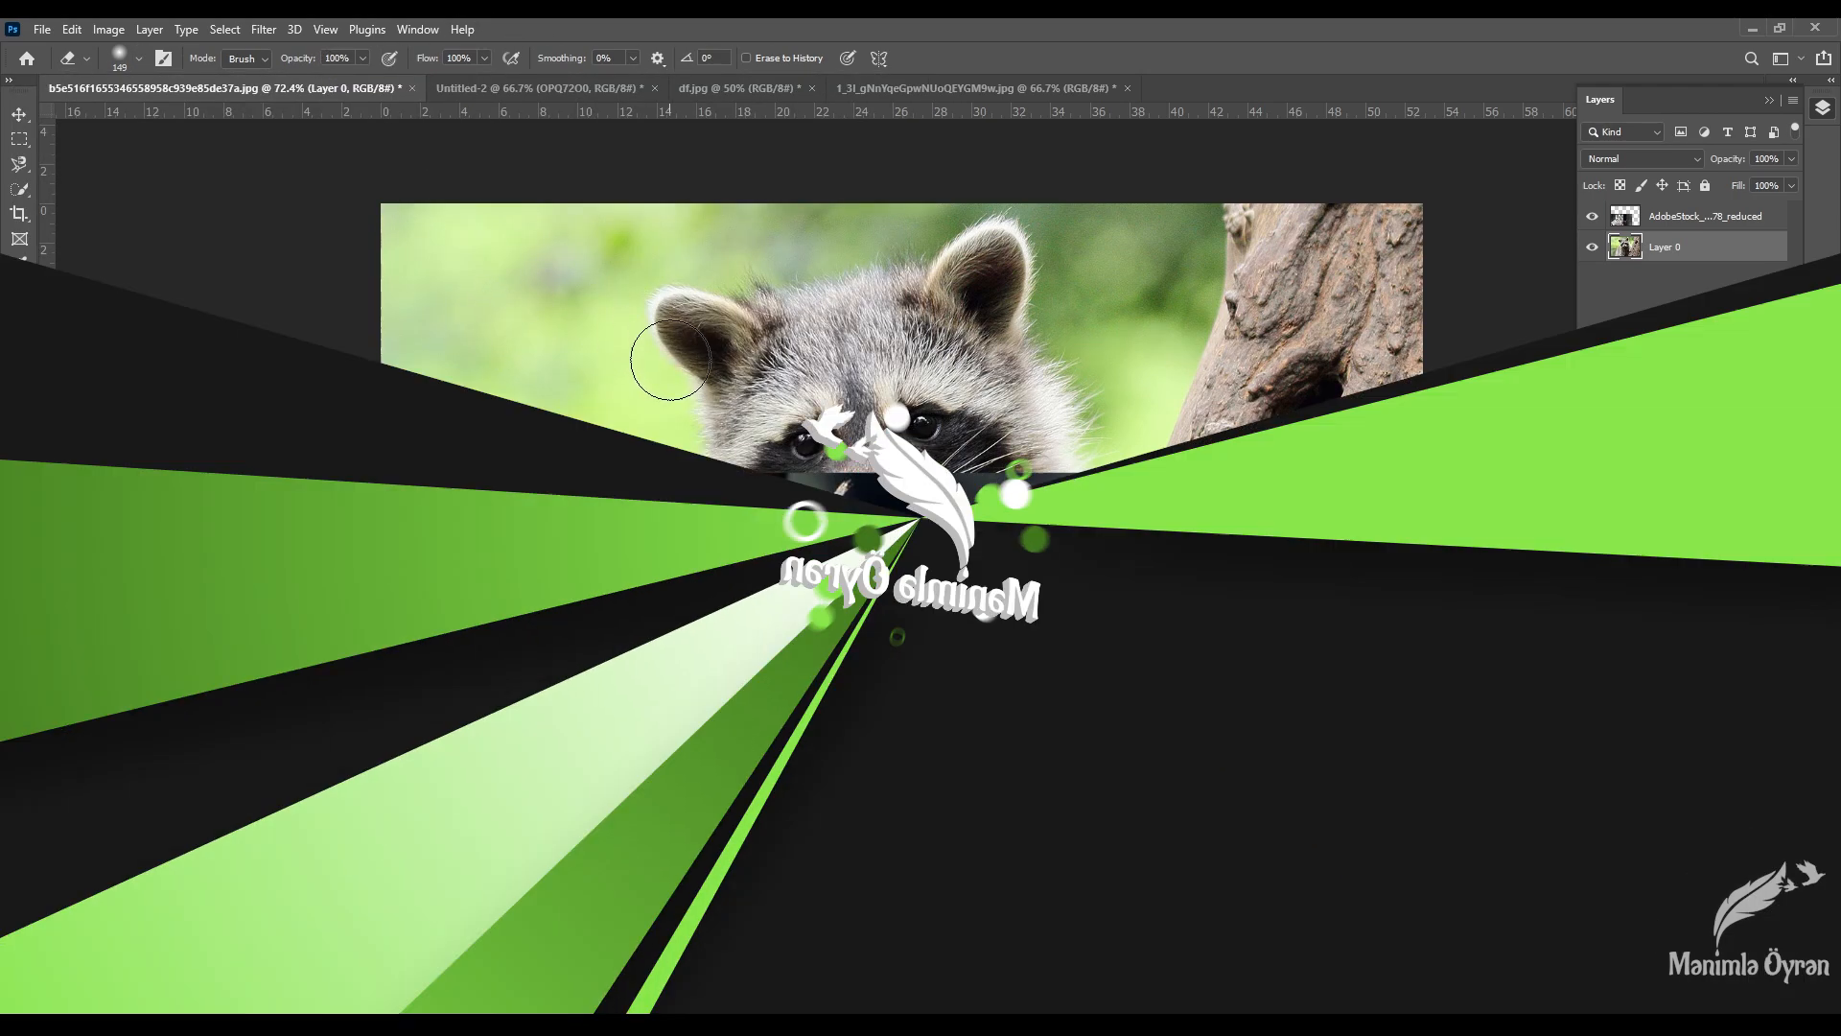
Step: Choose the Background Eraser tool for the Untitled-2 wolf illustration and set its brush size to 57 px
right_click(19, 388)
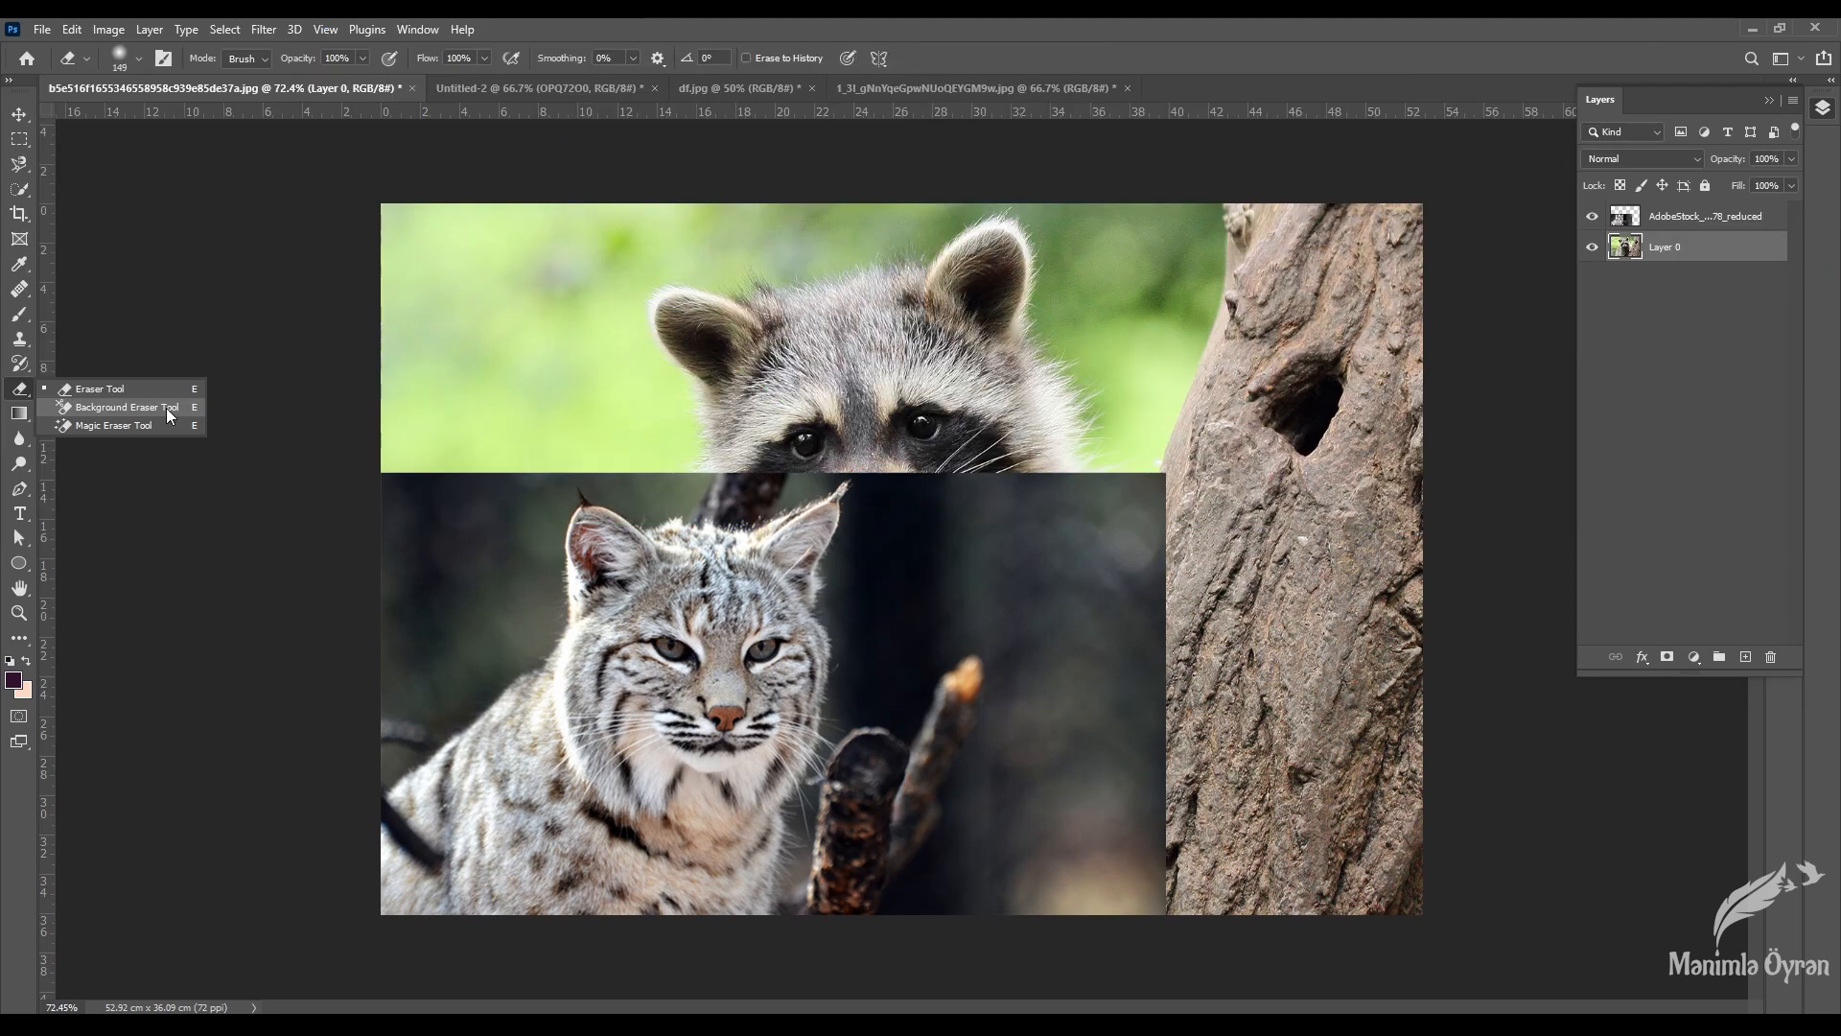
click(165, 406)
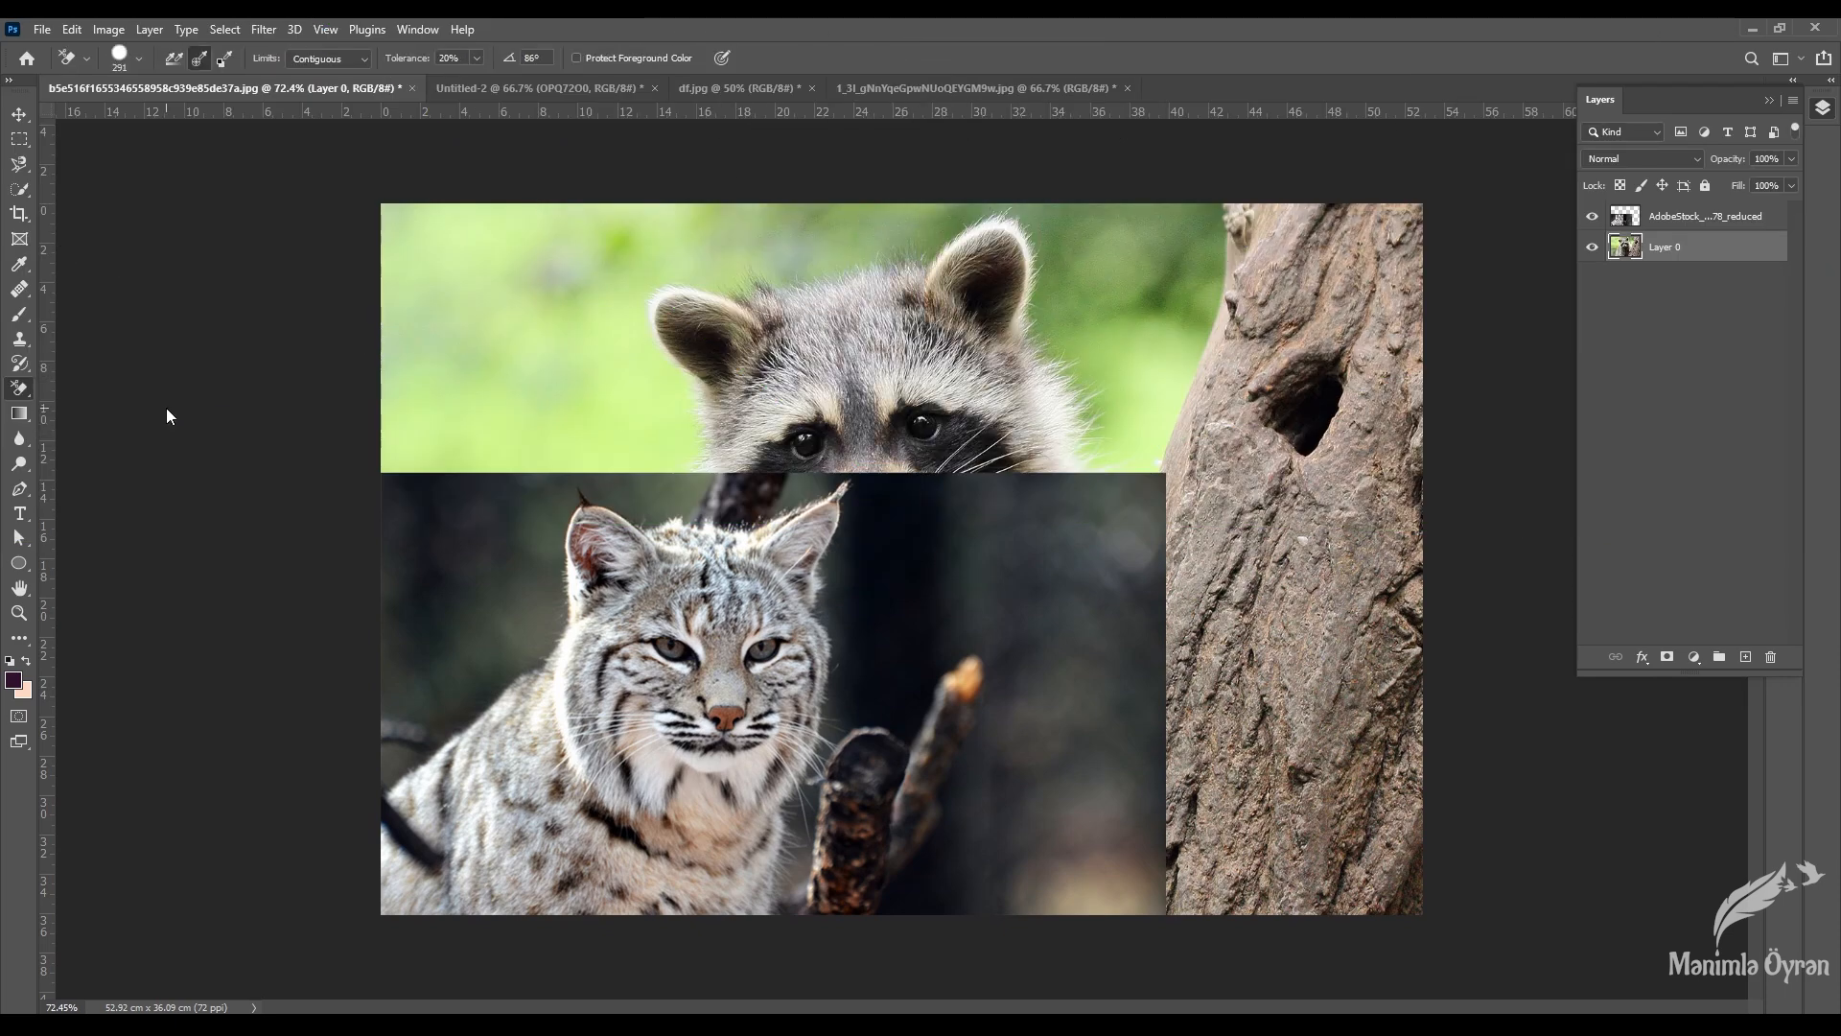
click(537, 80)
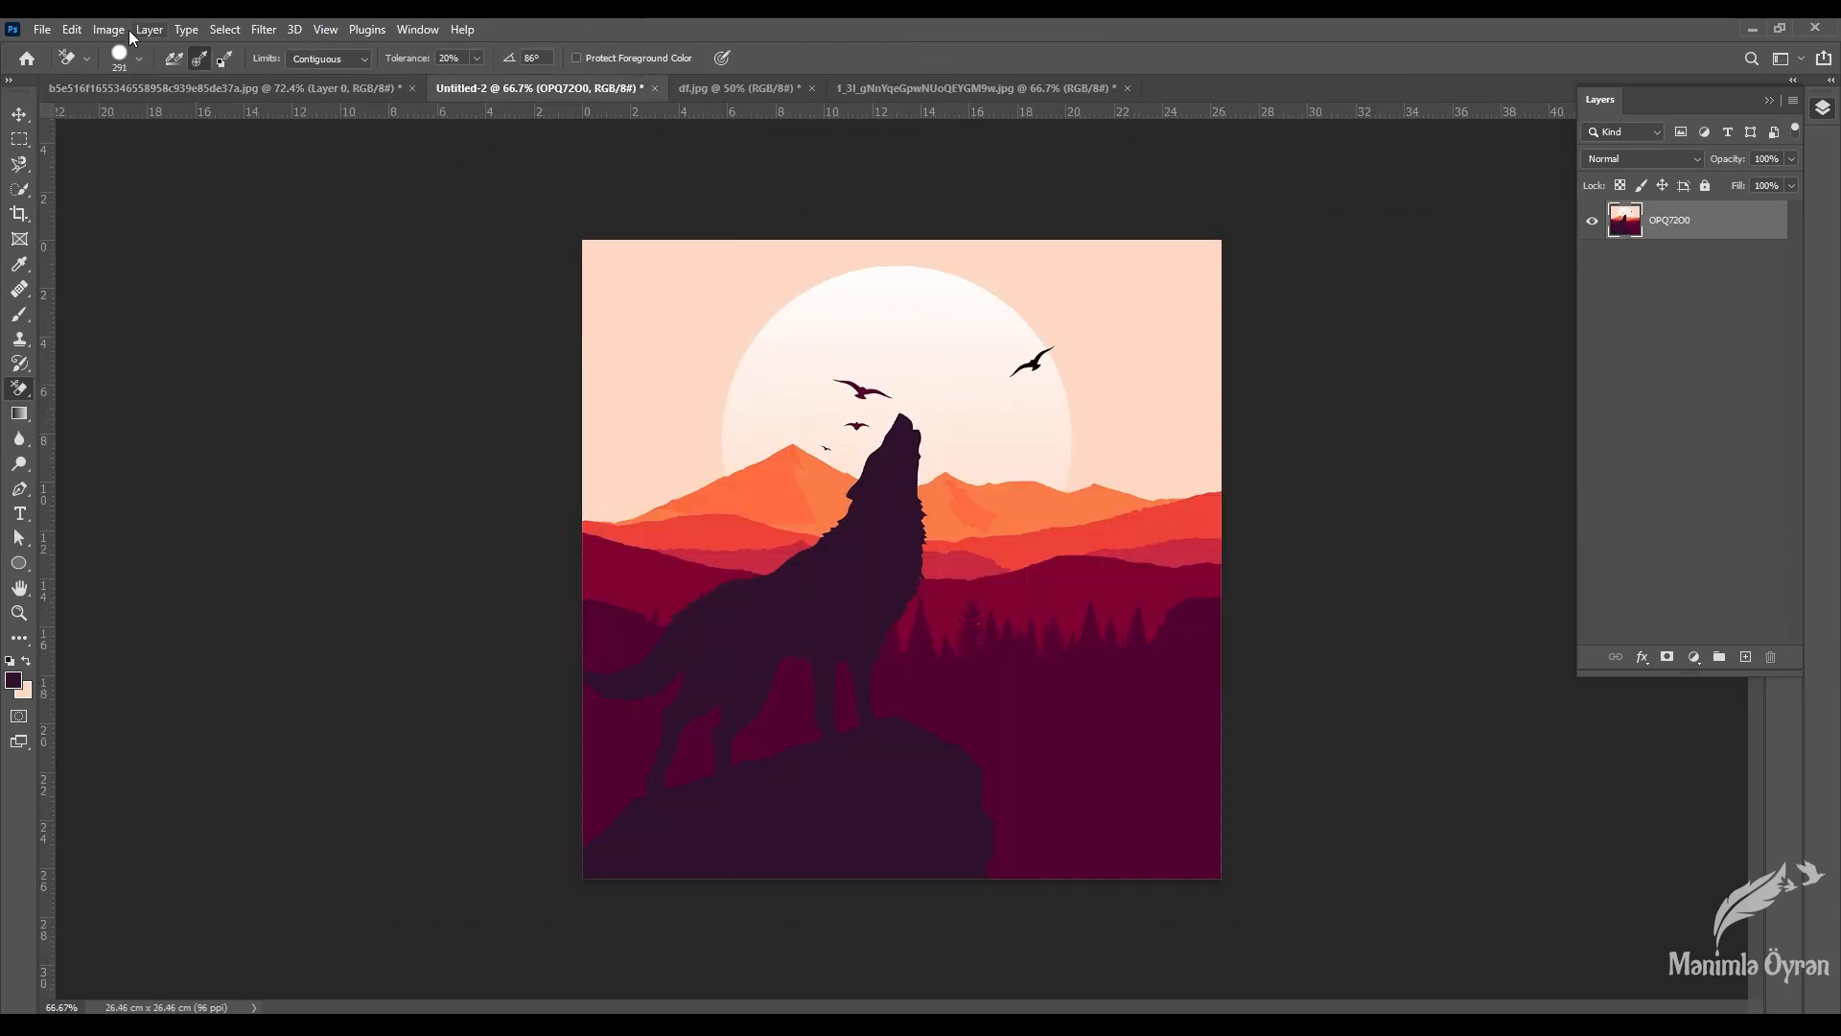
click(135, 60)
key(Return)
Step: Set the Background Eraser to Background Swatch sampling with fedac4 as the background color and 1% tolerance
click(224, 63)
click(17, 695)
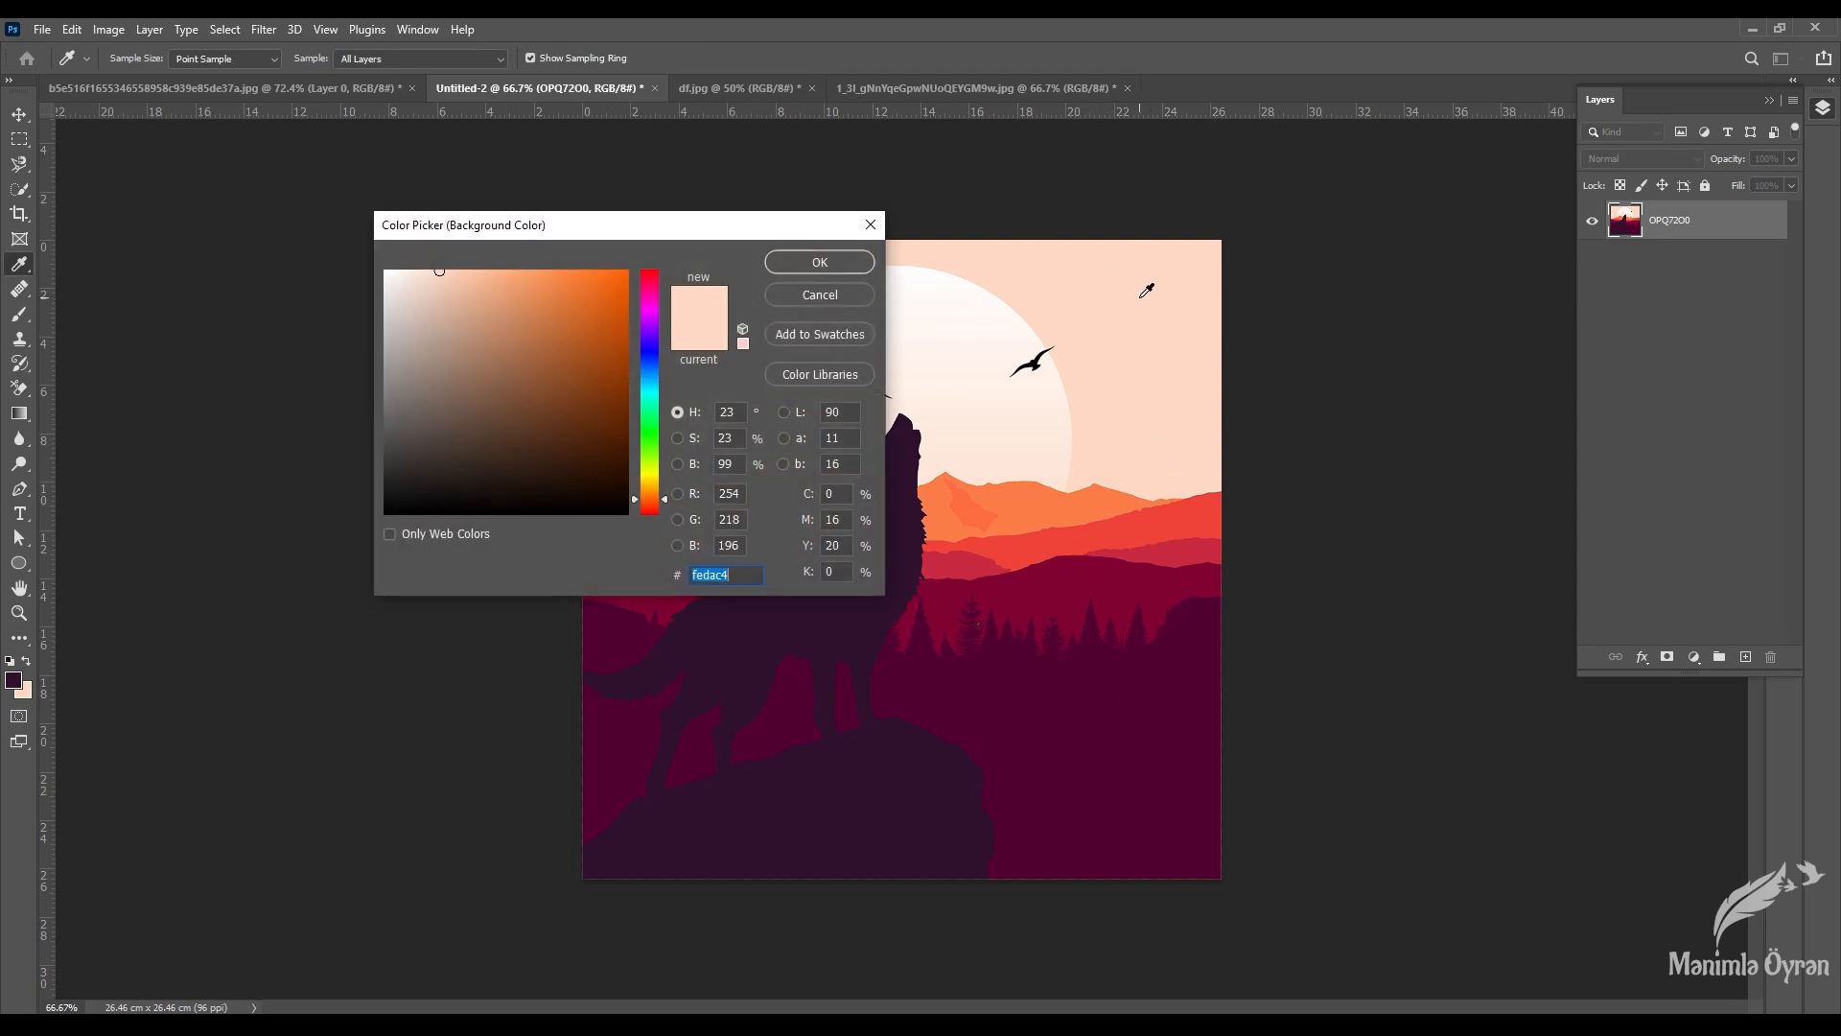
click(834, 268)
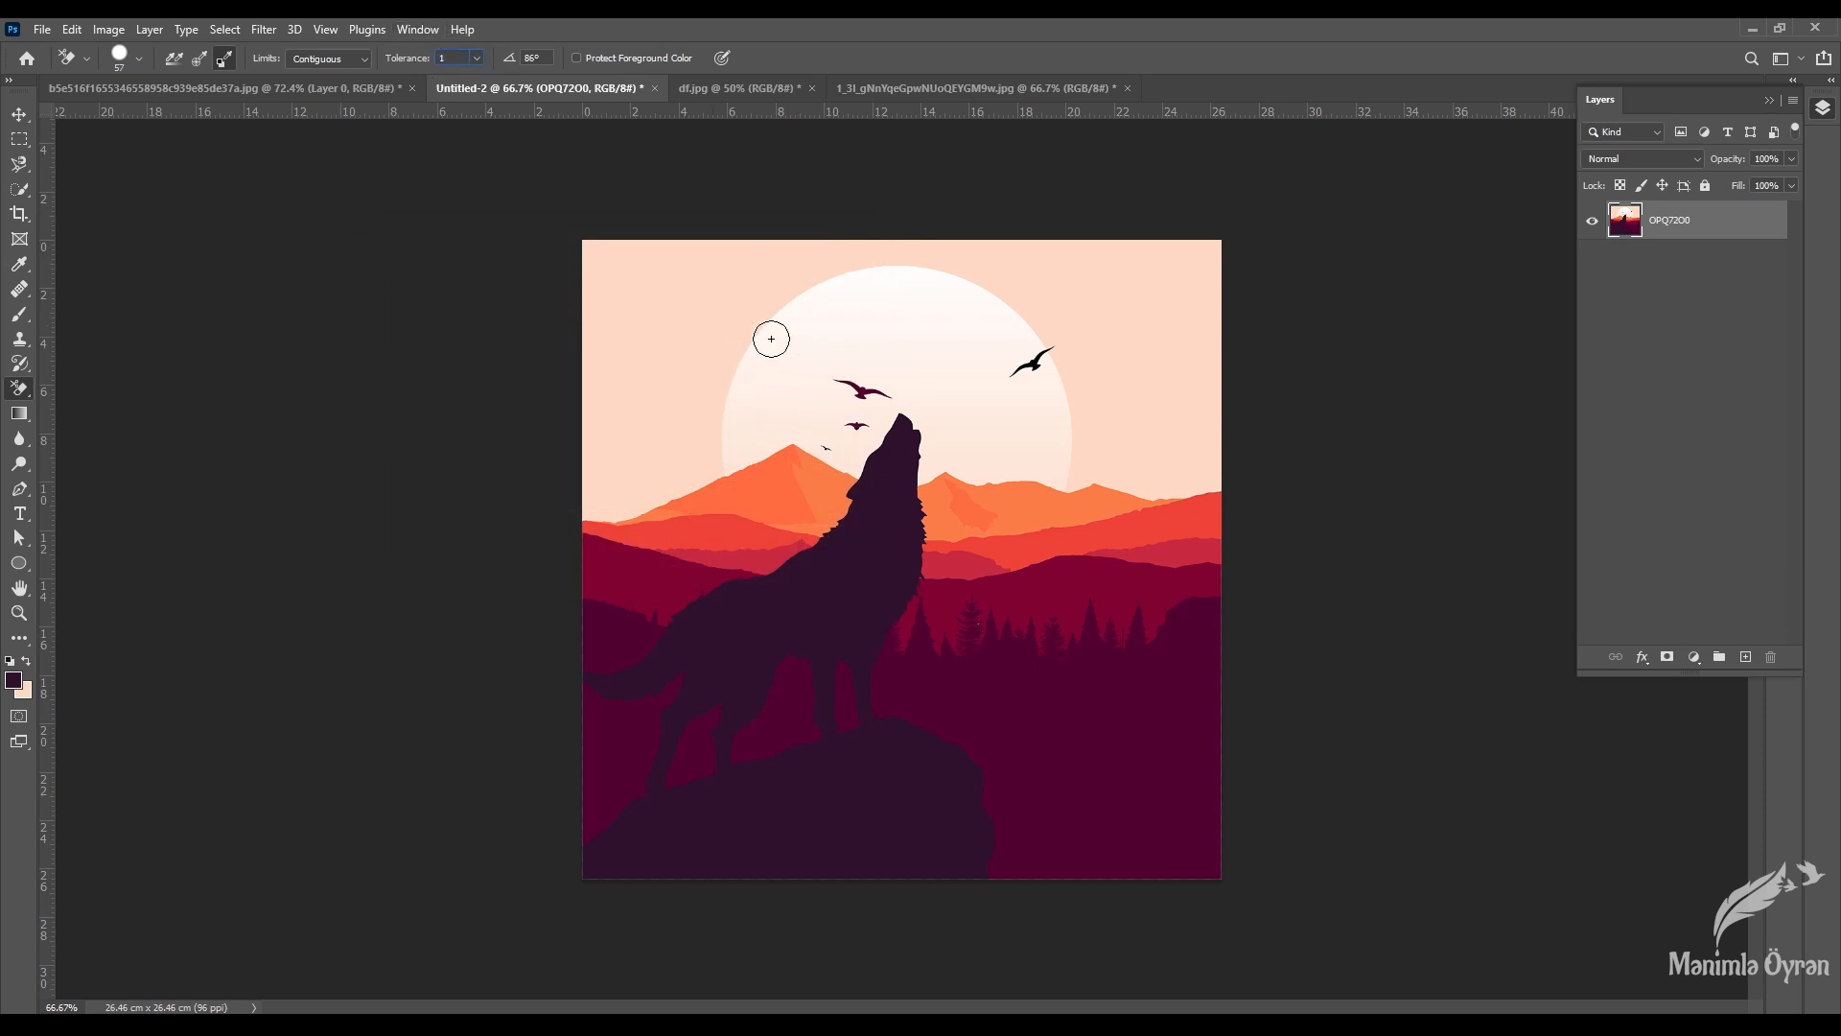
Step: Erase the peach sky around the moon and above the mountains, enlarging the brush to 190 px
drag(687, 325, 758, 328)
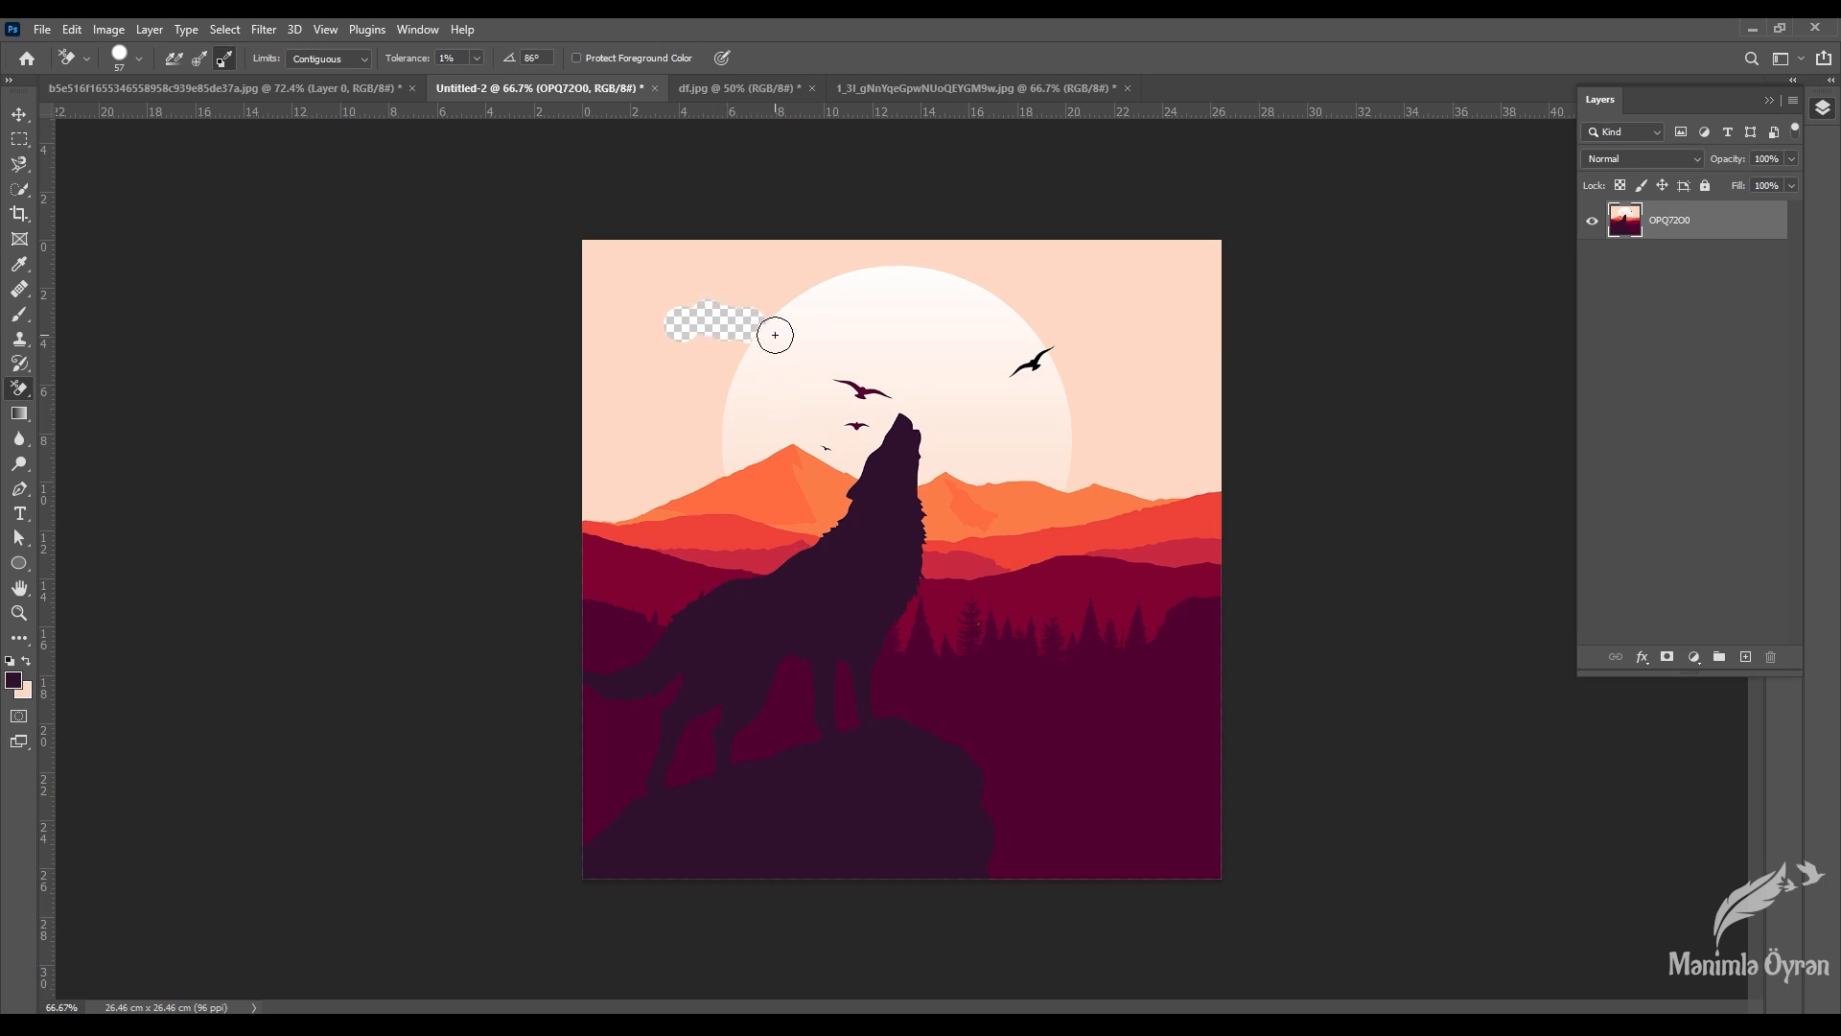
click(697, 362)
click(139, 60)
drag(143, 119, 168, 119)
drag(665, 297, 783, 275)
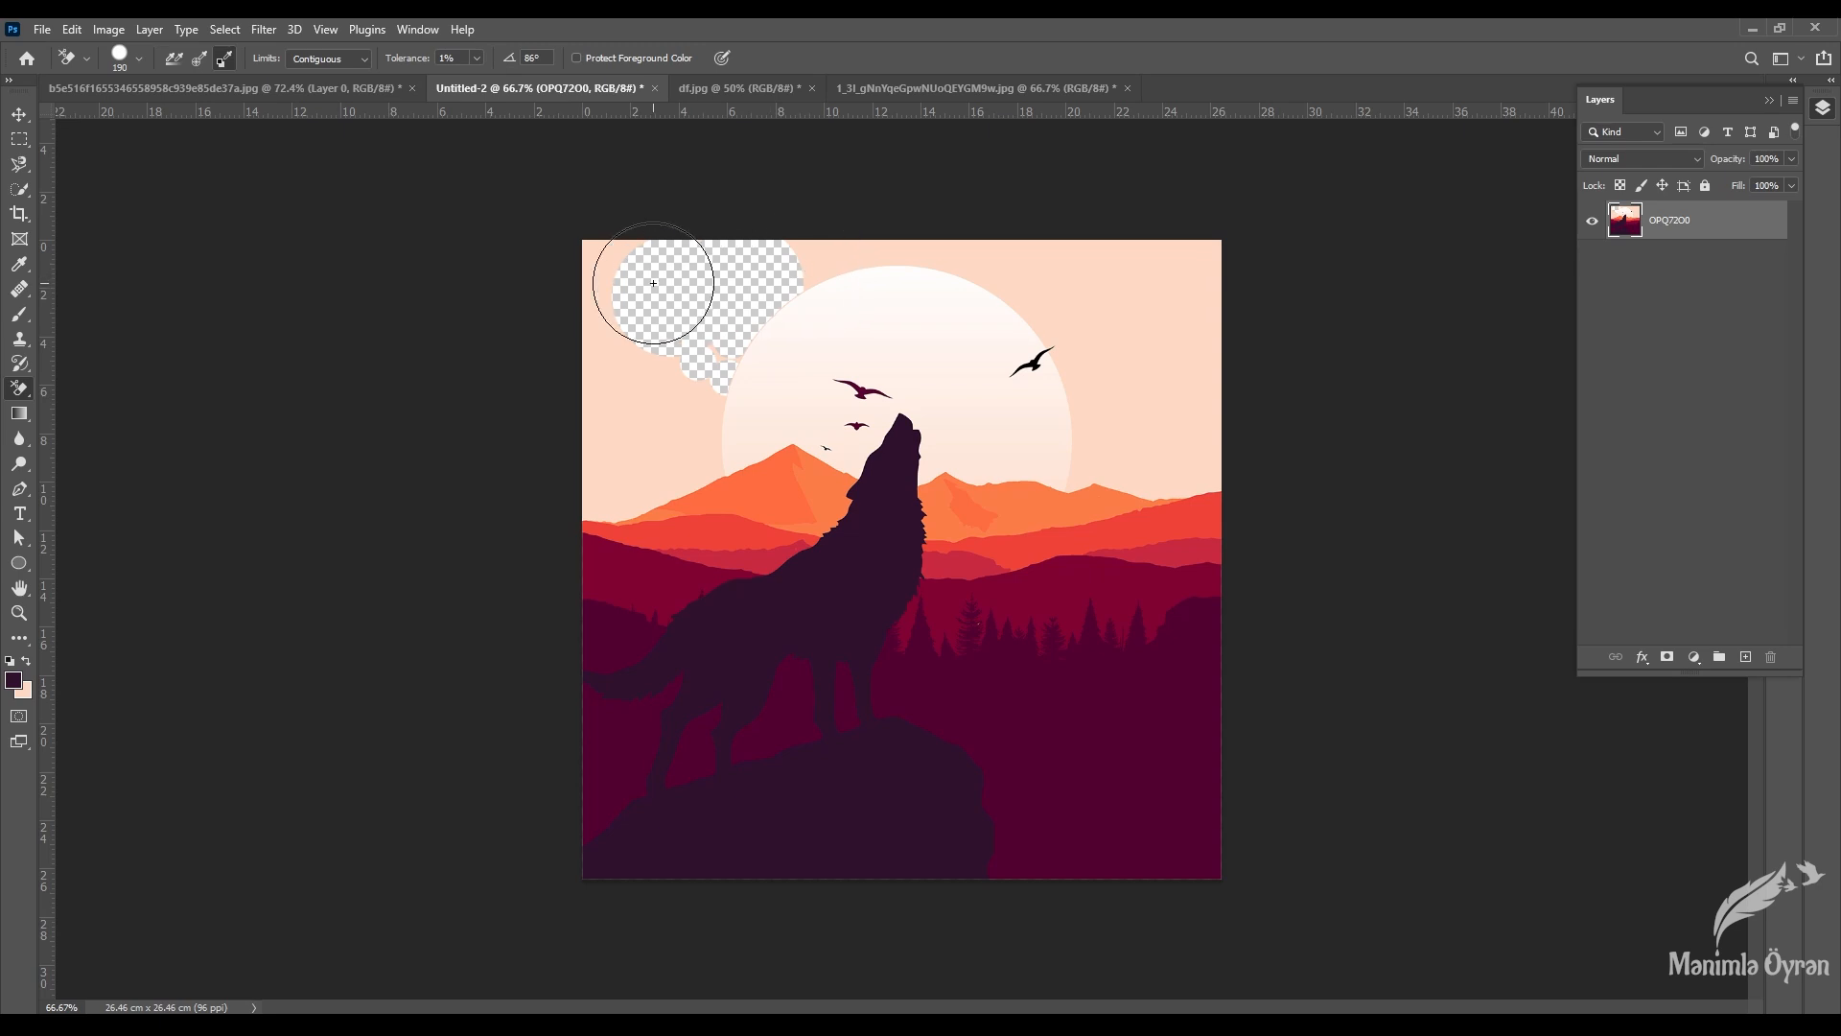
mouse_move(661, 420)
mouse_down()
mouse_move(606, 349)
mouse_move(598, 263)
mouse_move(602, 478)
mouse_move(599, 445)
mouse_move(641, 485)
mouse_move(704, 459)
mouse_move(831, 252)
mouse_move(1066, 278)
mouse_move(891, 251)
mouse_move(1067, 348)
mouse_move(1083, 454)
mouse_move(1169, 462)
mouse_move(1160, 324)
mouse_move(1105, 260)
mouse_move(1197, 286)
mouse_move(1208, 374)
mouse_move(1142, 324)
mouse_move(1155, 414)
mouse_move(1189, 382)
mouse_up()
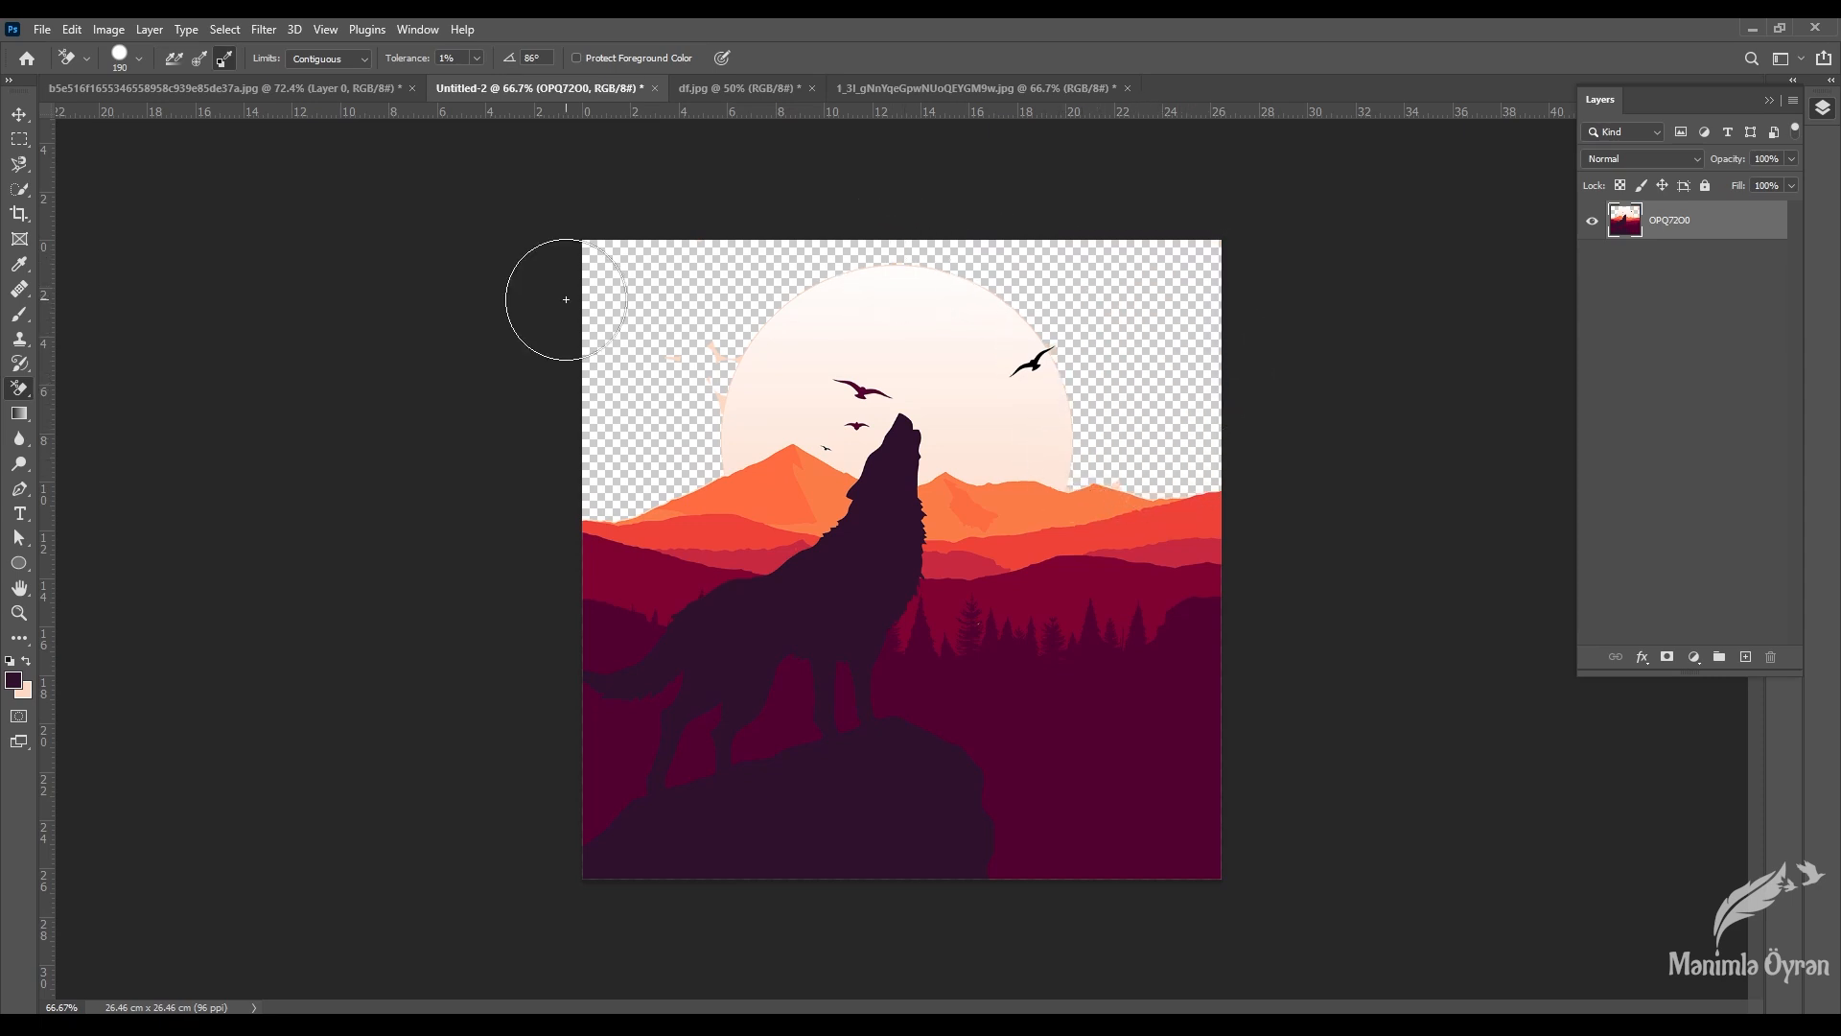
Step: Undo all the sky erasing in the wolf illustration
key(ctrl+z)
key(ctrl+z)
key(ctrl+z)
key(ctrl+z)
key(ctrl+z)
key(ctrl+z)
key(ctrl+z)
key(ctrl+z)
key(ctrl+z)
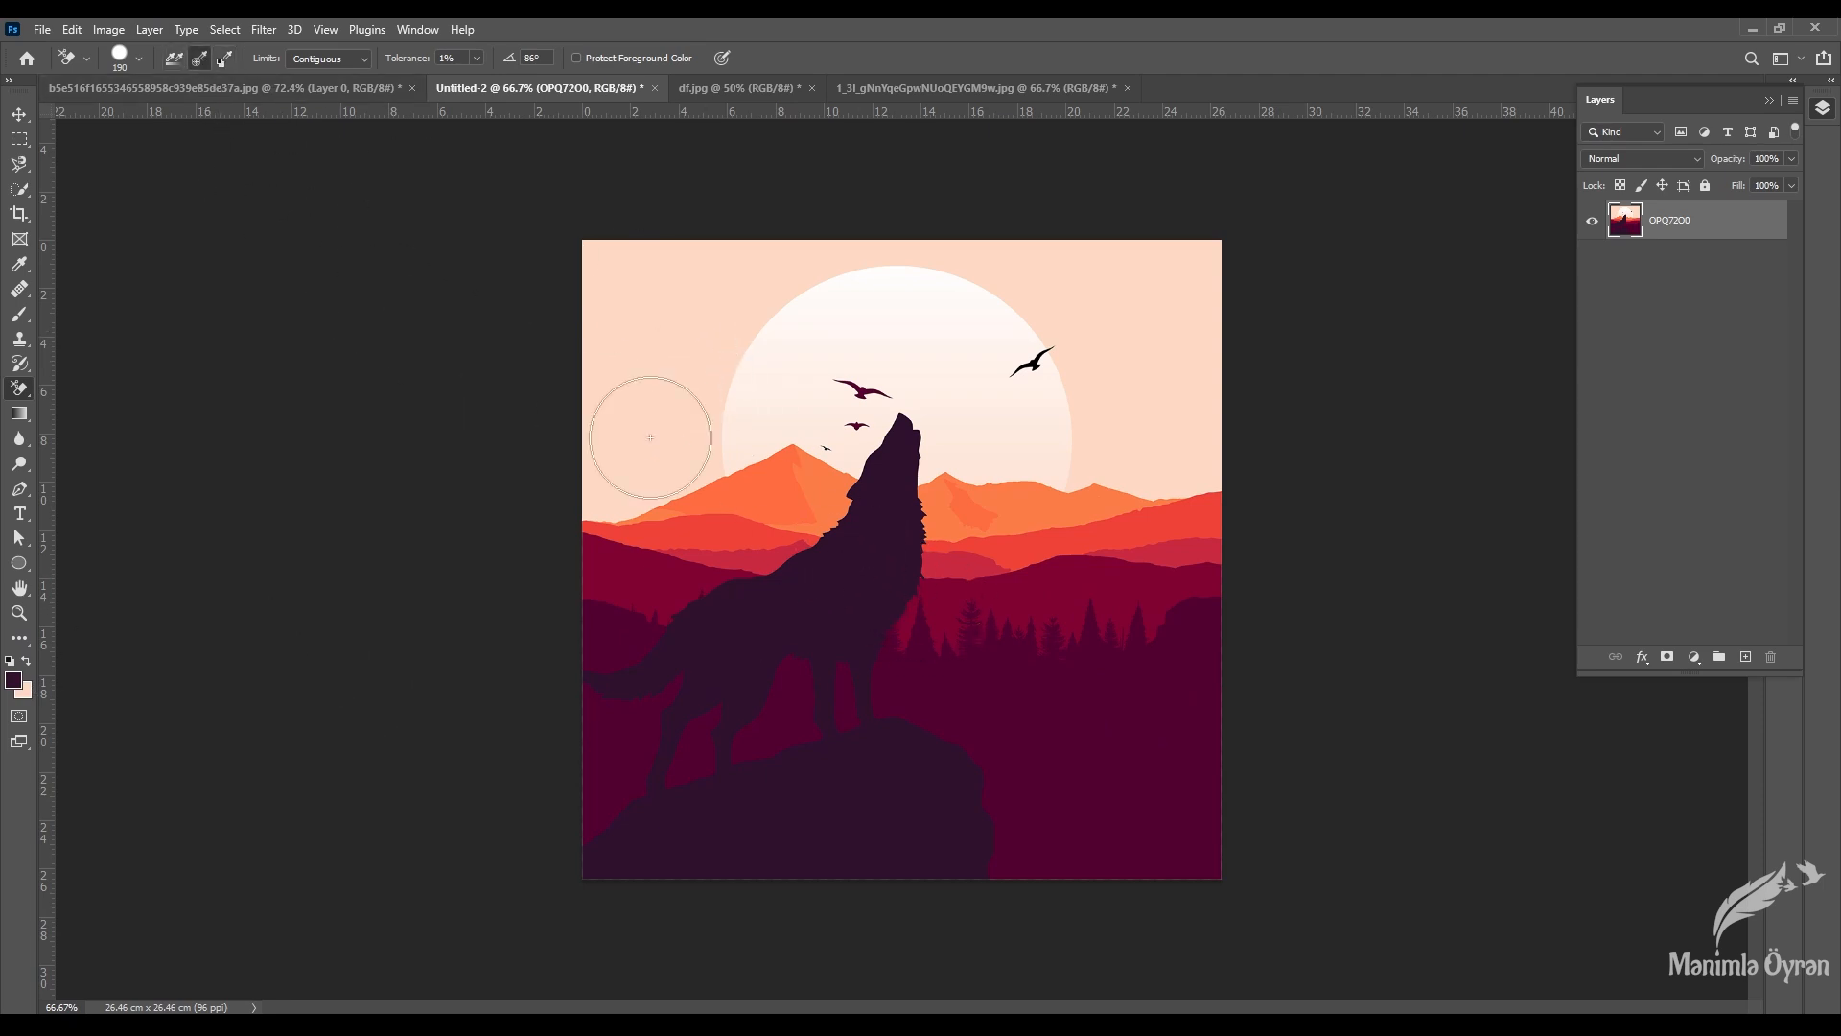
Step: Erase the wolf's dark body, tail and hind legs down to the rock's lower edge, using Once sampling
click(849, 578)
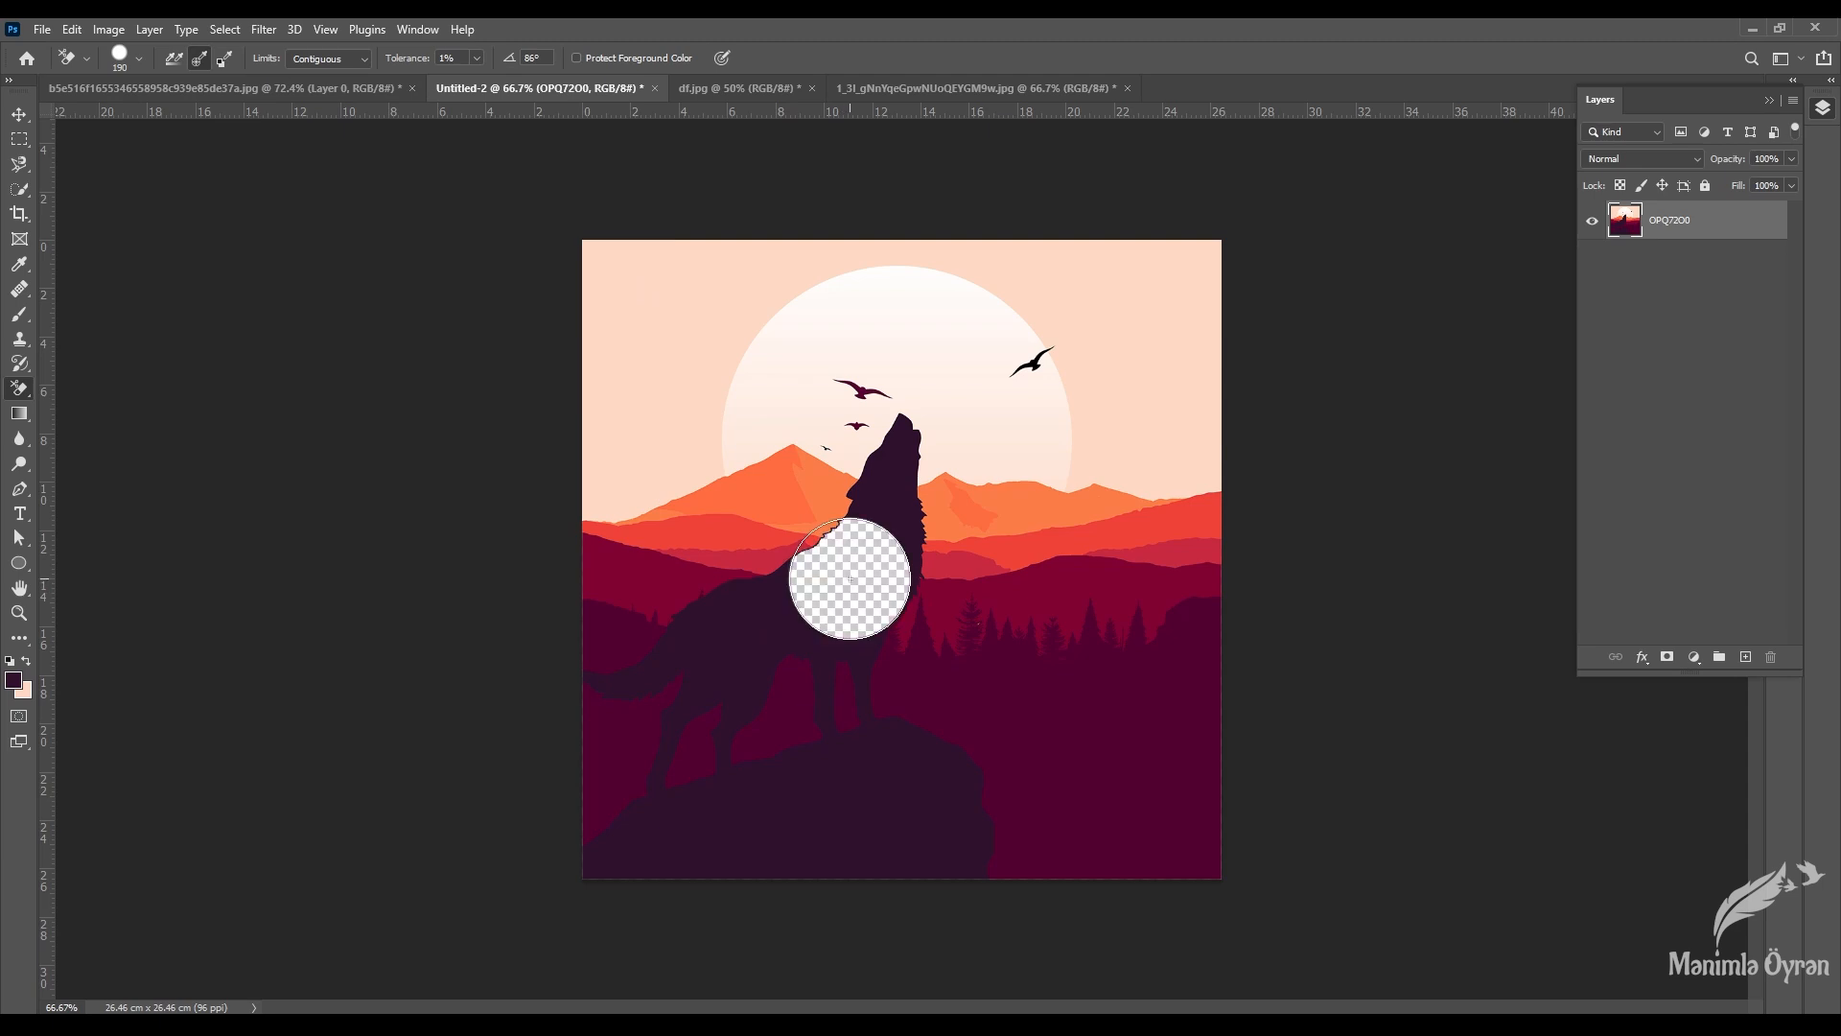
mouse_move(901, 531)
mouse_down()
mouse_move(898, 453)
mouse_move(806, 559)
mouse_move(608, 691)
mouse_up()
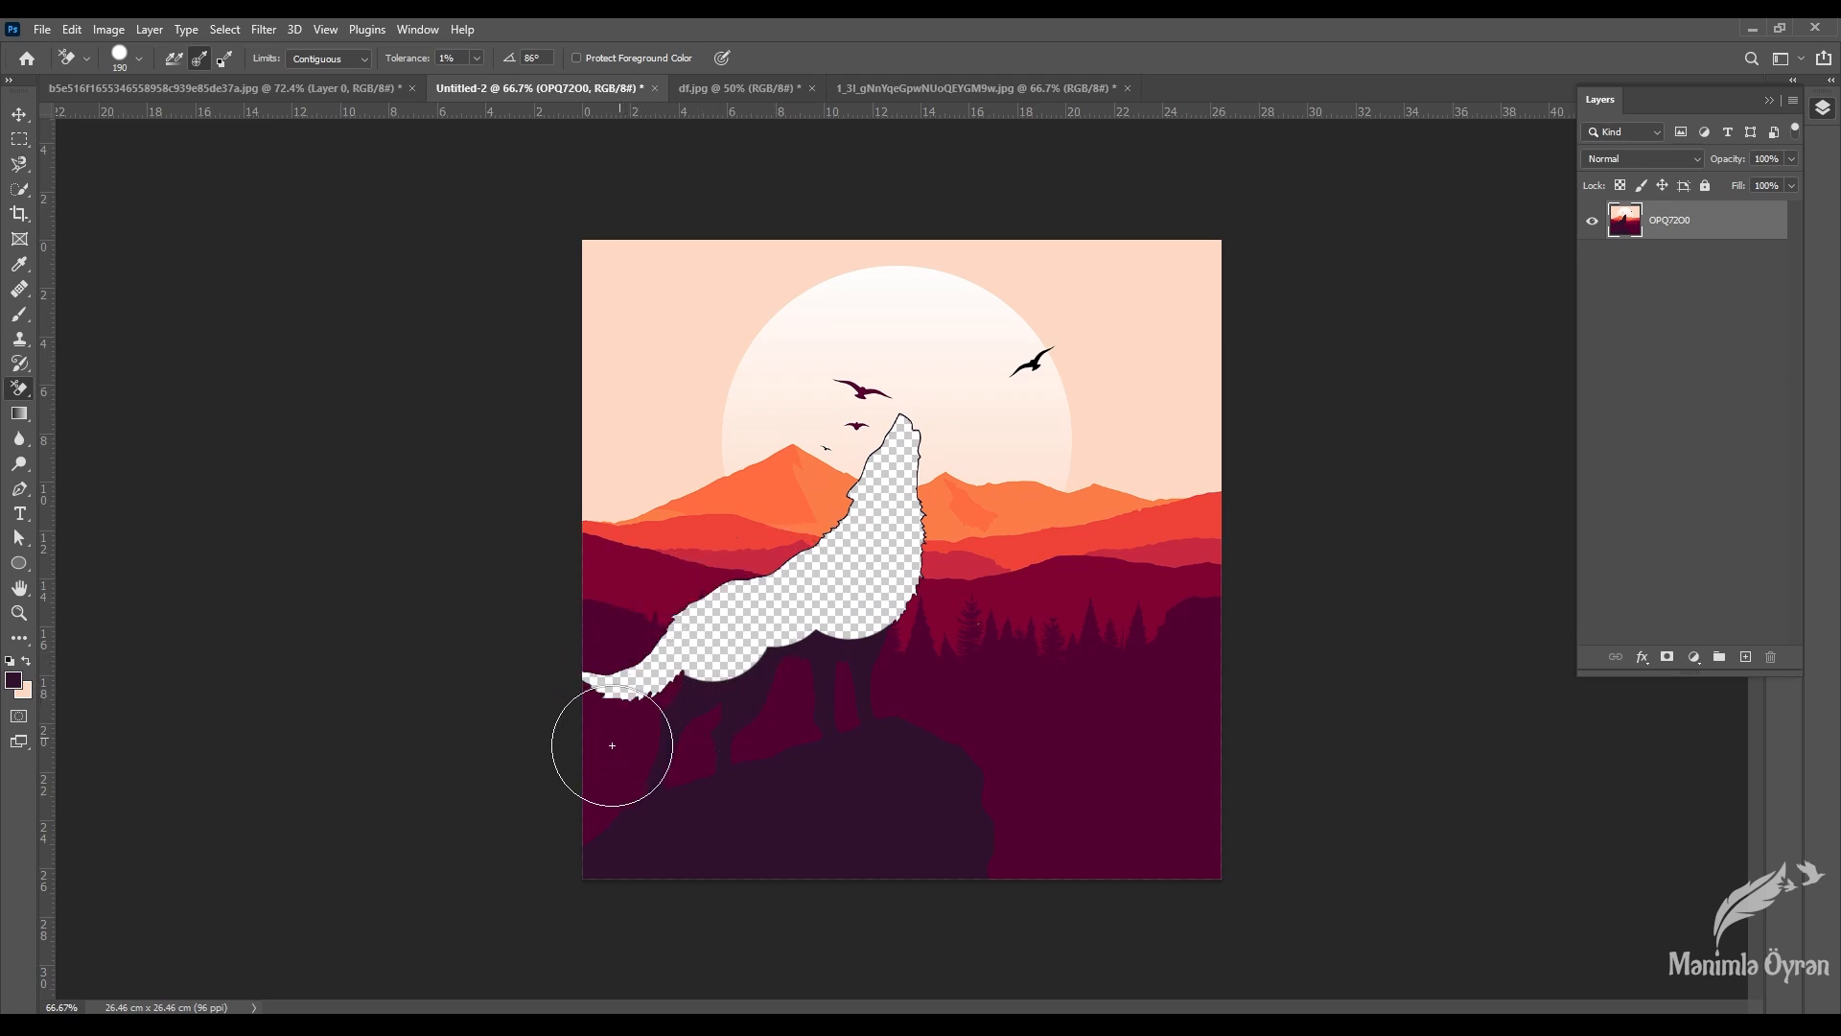
mouse_move(612, 745)
mouse_down()
mouse_move(710, 700)
mouse_move(646, 768)
mouse_move(625, 835)
mouse_up()
Step: Erase the rock ledge and the wolf's remaining legs, and undo all the erasing of the dark silhouette
click(869, 795)
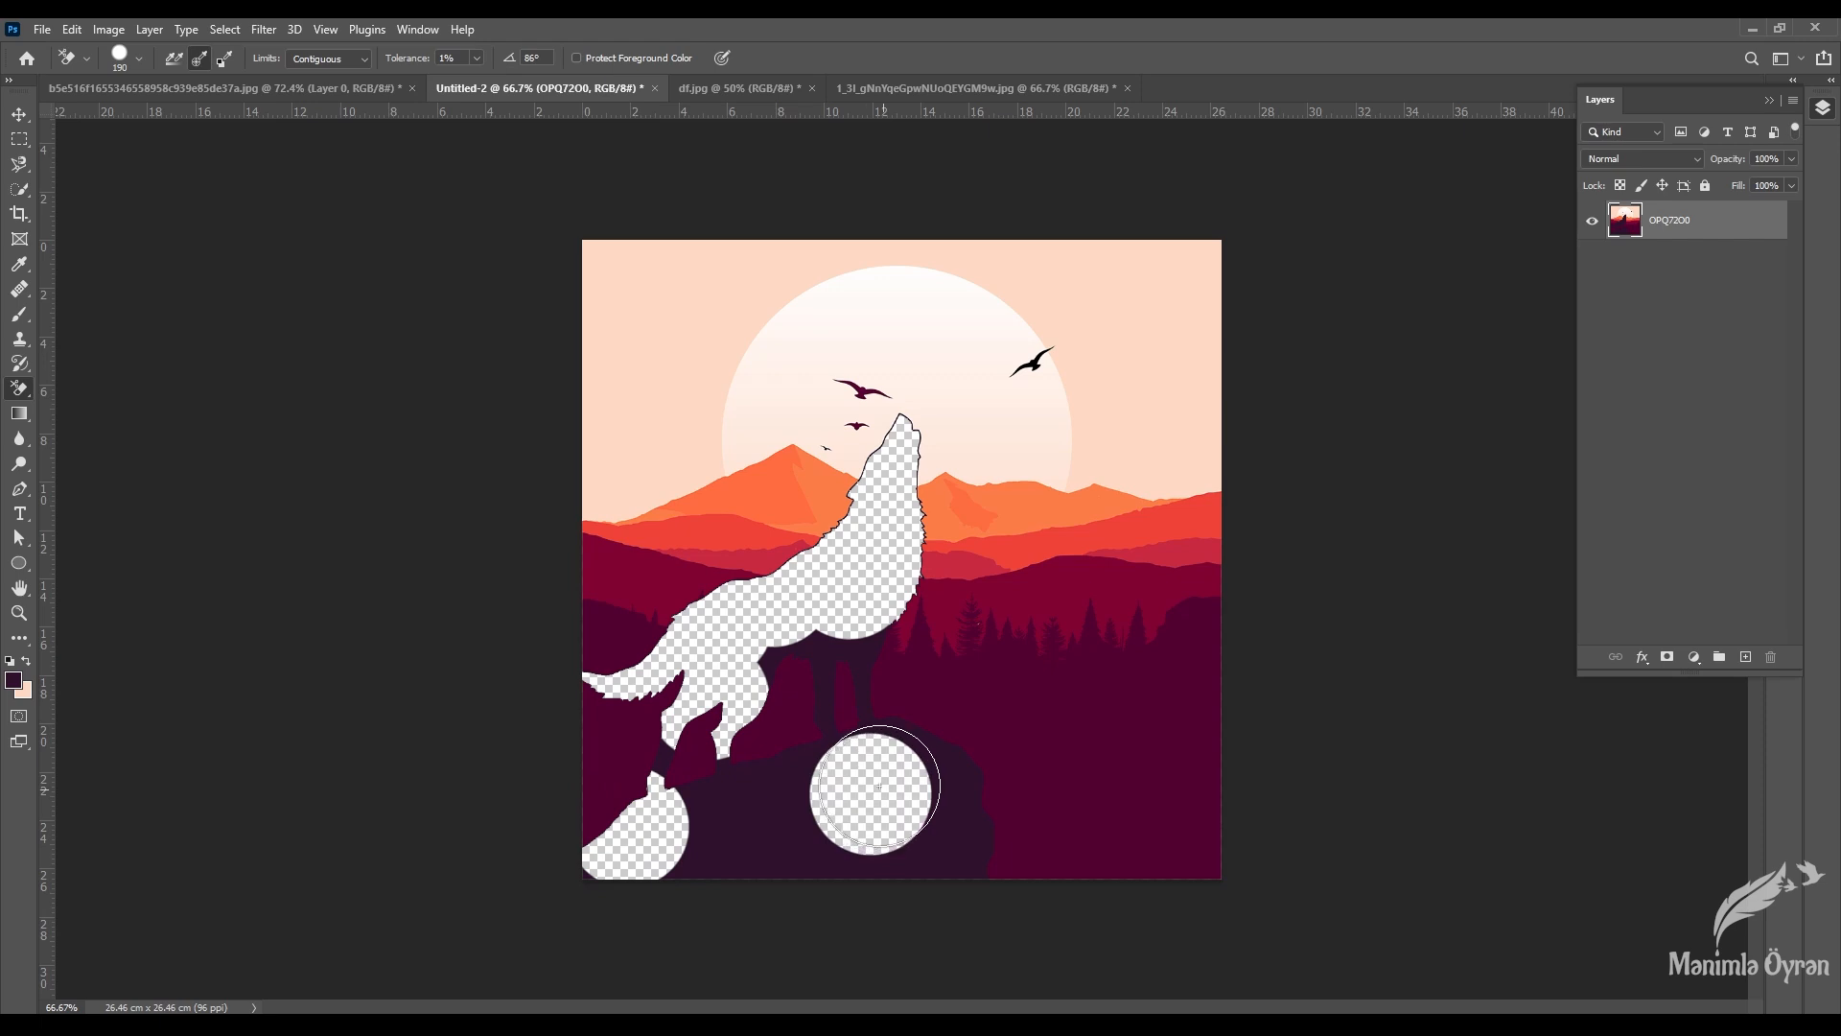
click(748, 794)
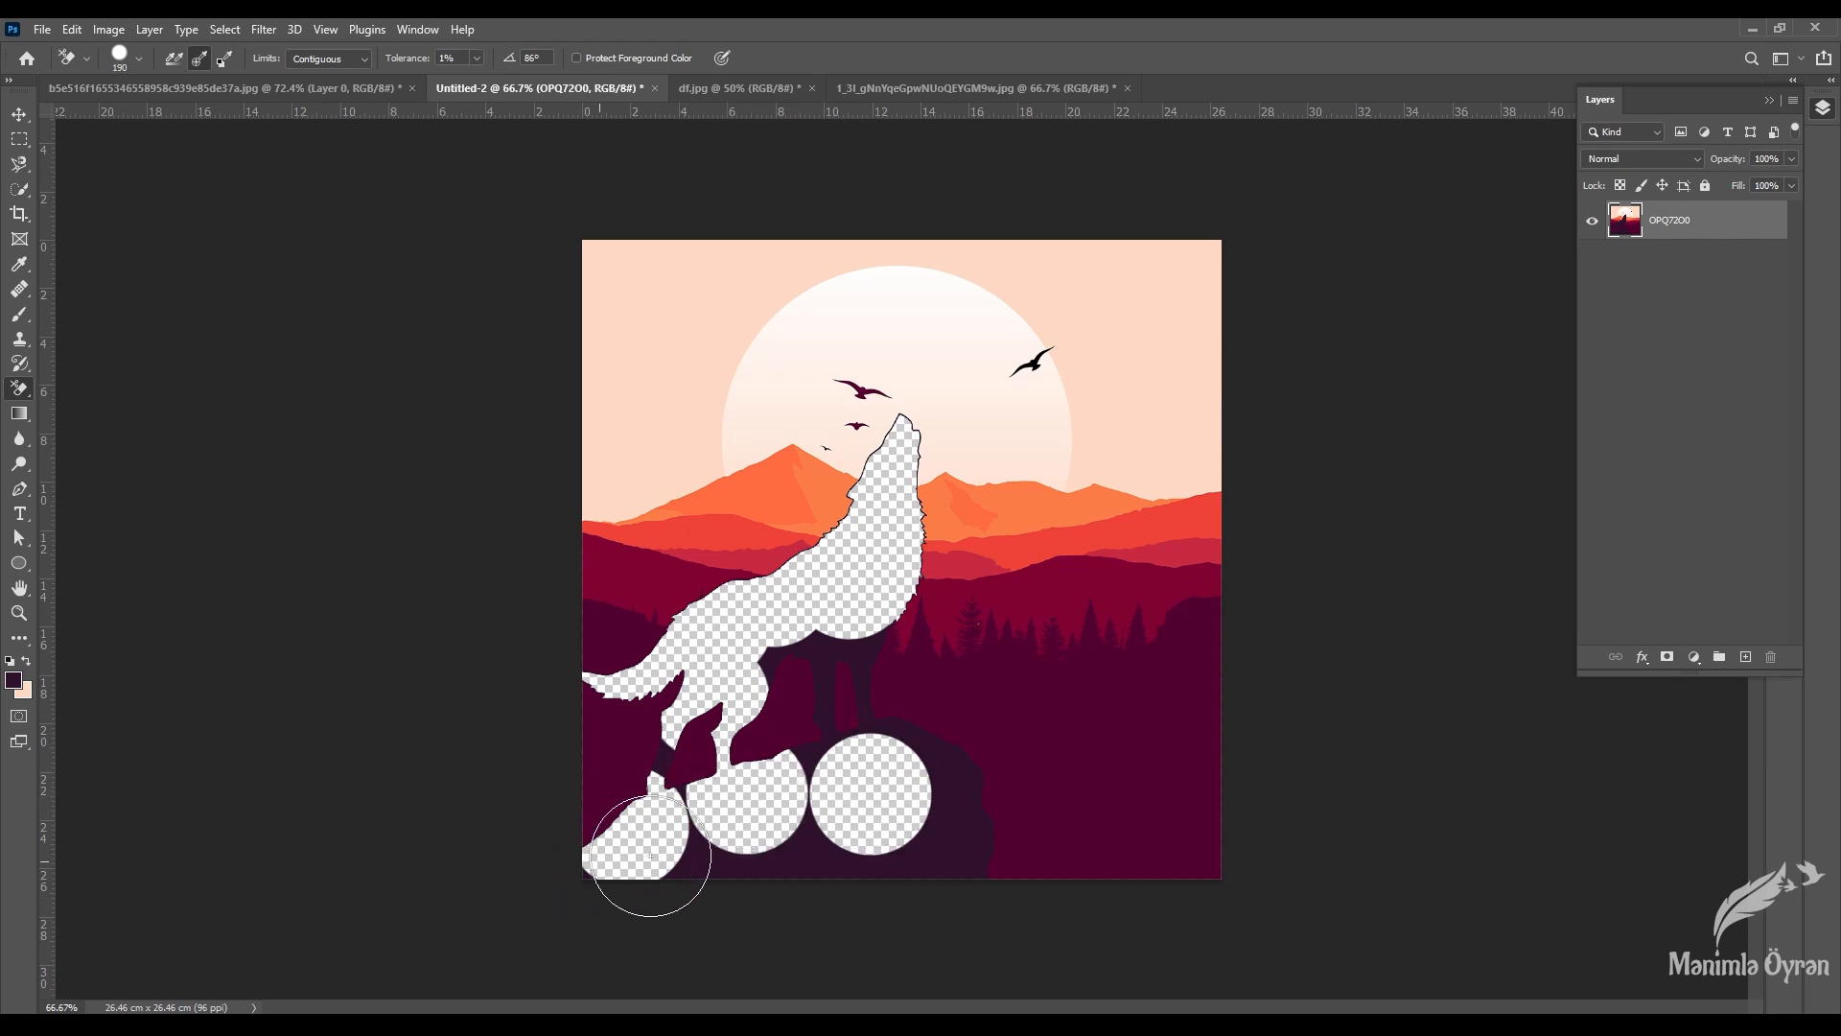
mouse_move(901, 854)
mouse_down()
mouse_move(937, 842)
mouse_move(947, 746)
mouse_move(919, 746)
mouse_move(968, 812)
mouse_move(953, 876)
mouse_up()
mouse_move(874, 825)
mouse_down()
mouse_move(682, 840)
mouse_move(843, 875)
mouse_up()
mouse_move(854, 643)
mouse_down()
mouse_move(868, 719)
mouse_move(781, 759)
mouse_move(802, 744)
mouse_move(773, 666)
mouse_up()
drag(671, 745, 681, 795)
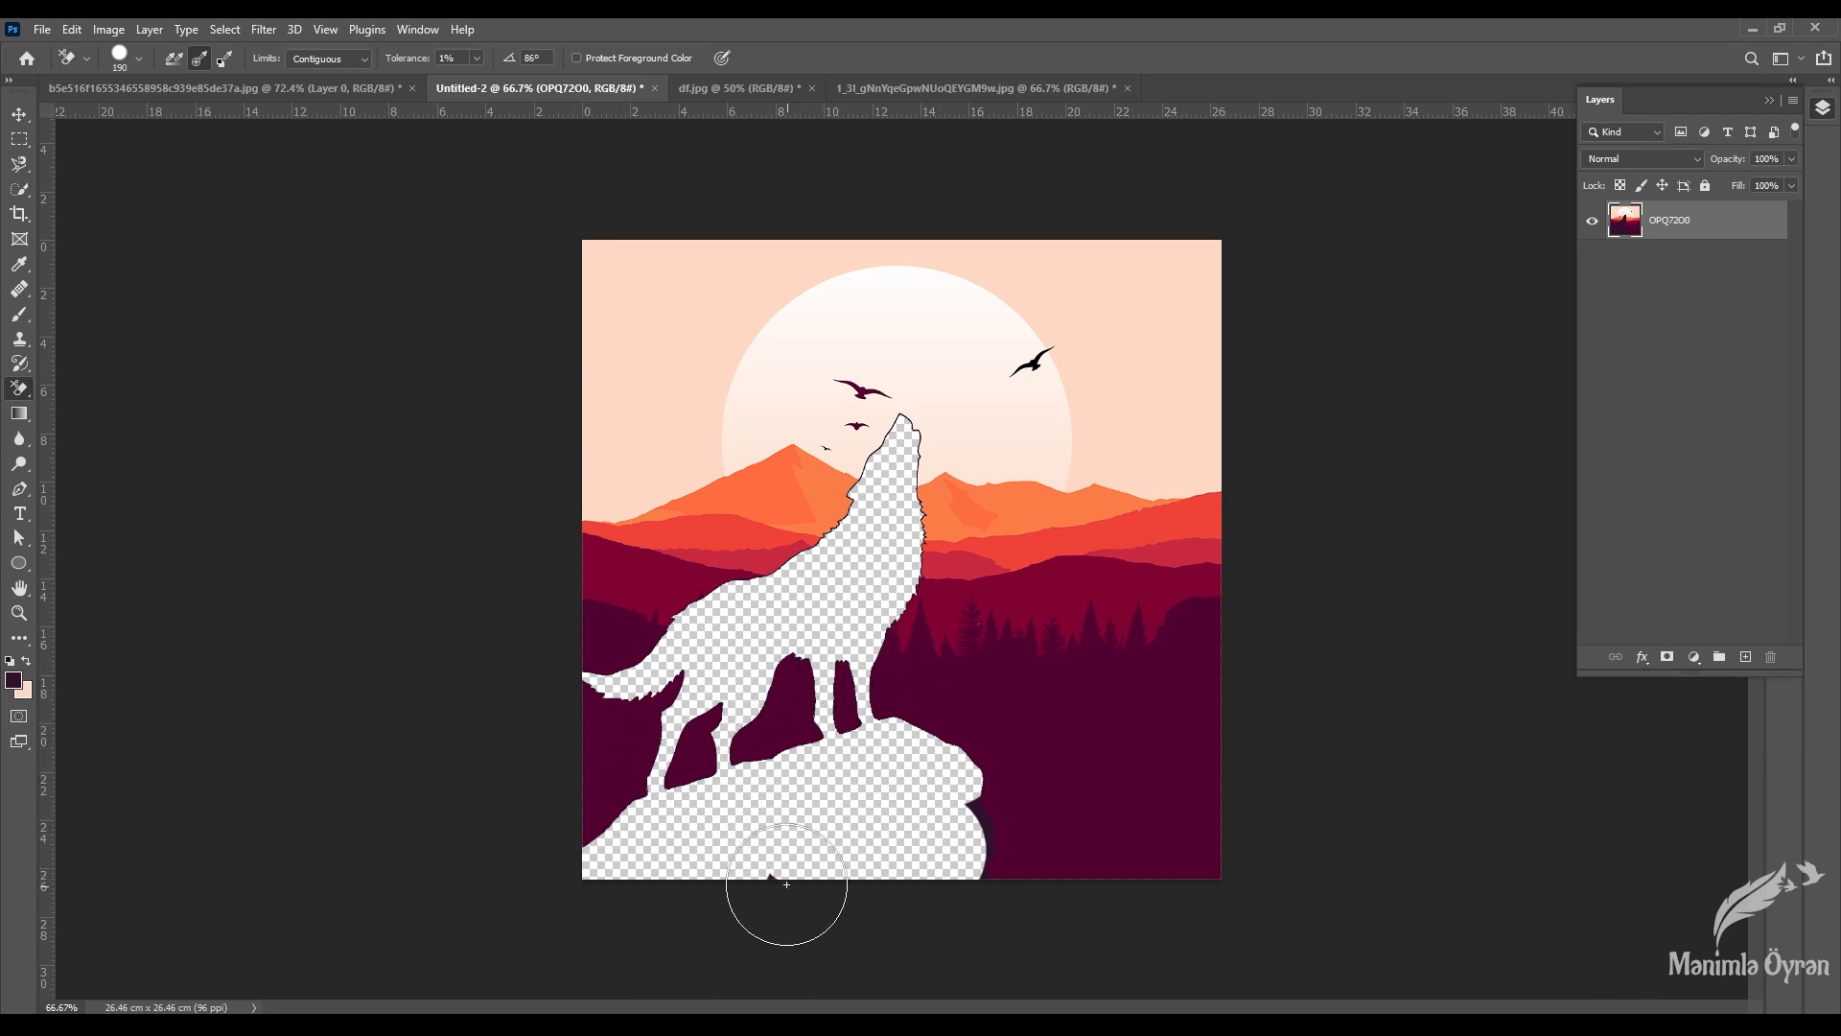
click(981, 829)
key(ctrl+z)
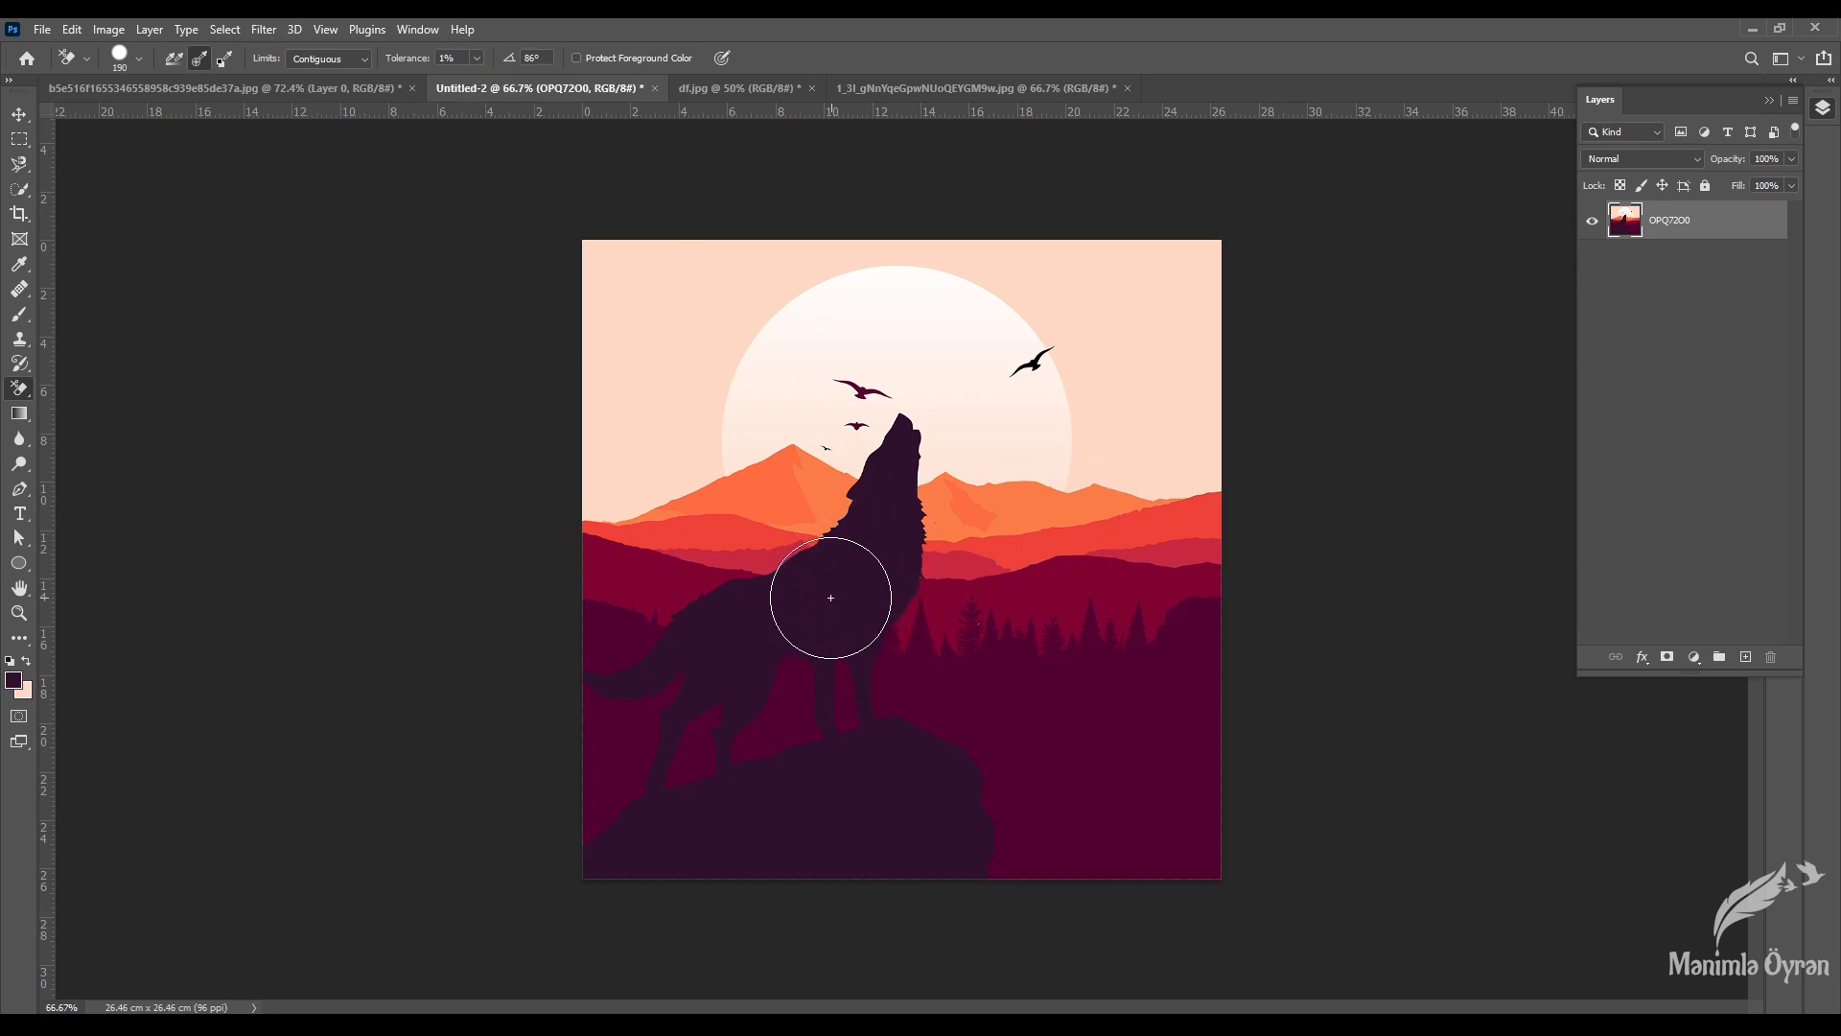
Step: Switch to the df.jpg palette and erase areas of the 0A5C36 stripe up to its border at 1% tolerance
click(696, 89)
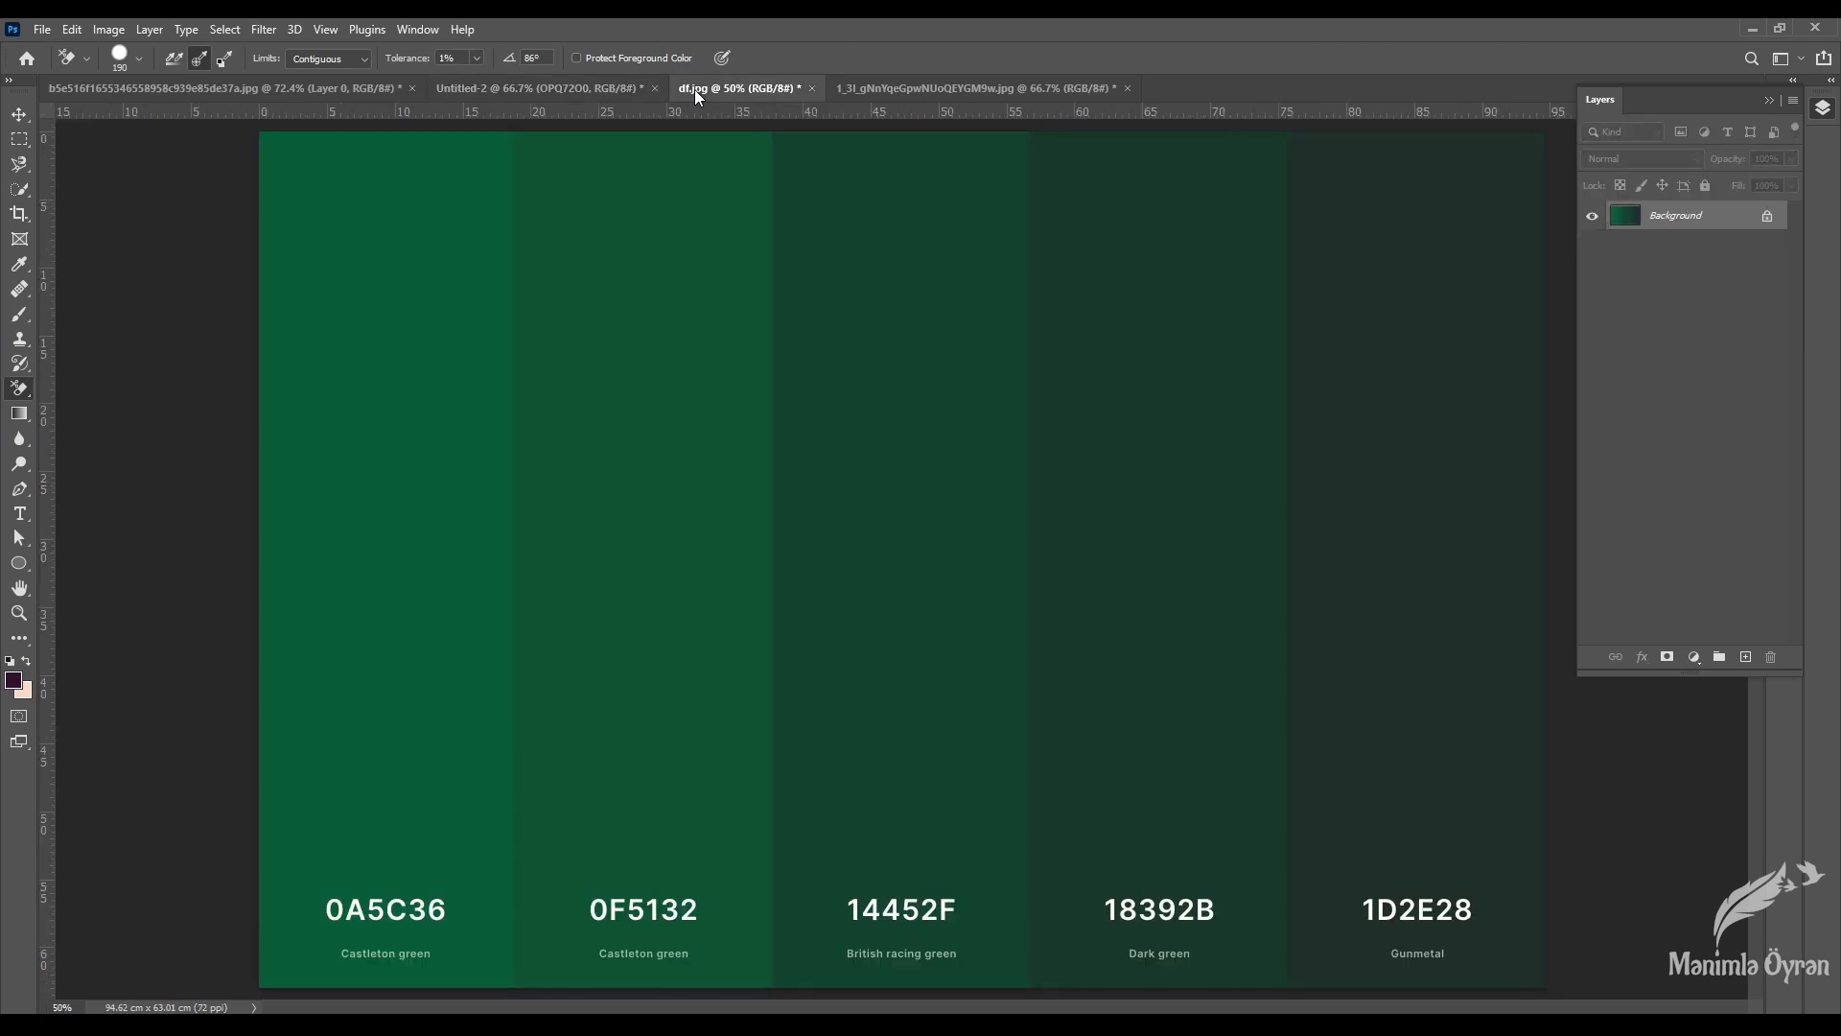
click(341, 264)
mouse_move(457, 257)
mouse_down()
mouse_move(543, 244)
mouse_move(534, 300)
mouse_move(567, 300)
mouse_move(522, 378)
mouse_move(553, 371)
mouse_move(563, 394)
mouse_move(509, 415)
mouse_up()
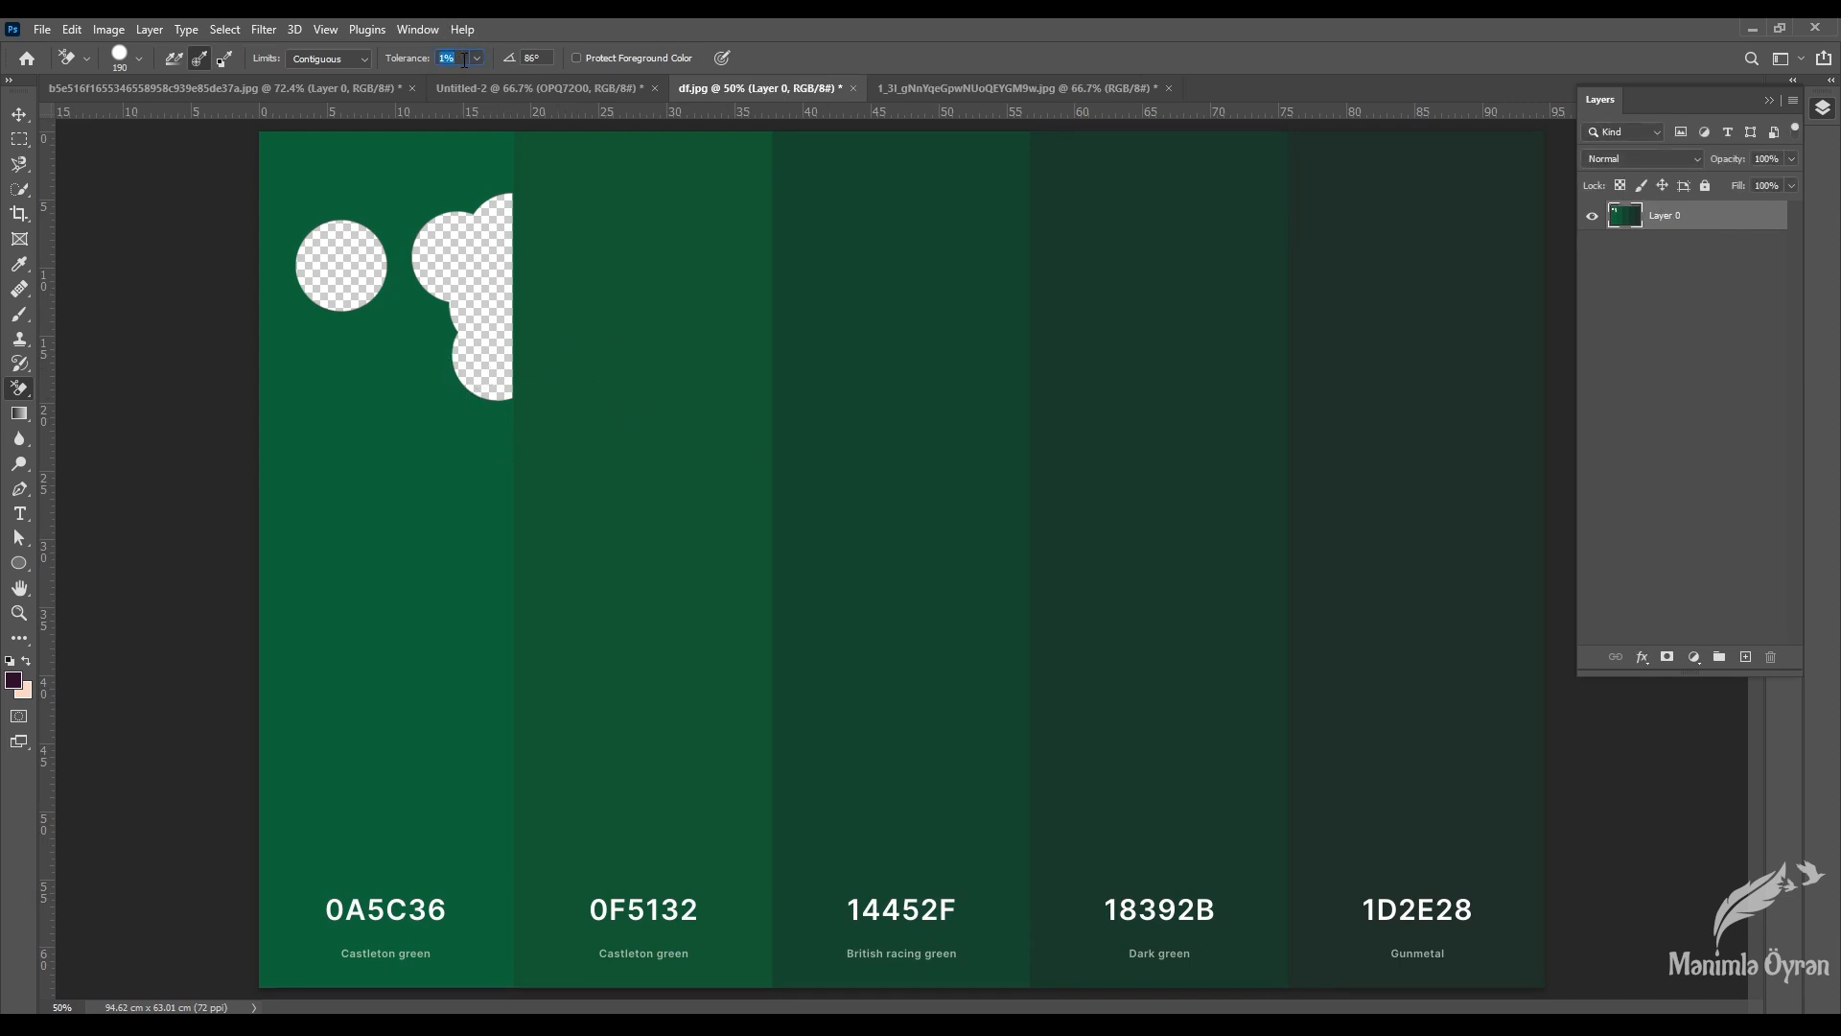
Step: Set the tolerance to 10% and erase spots from the 0A5C36 stripe's edge across the 0F5132 stripe
click(487, 503)
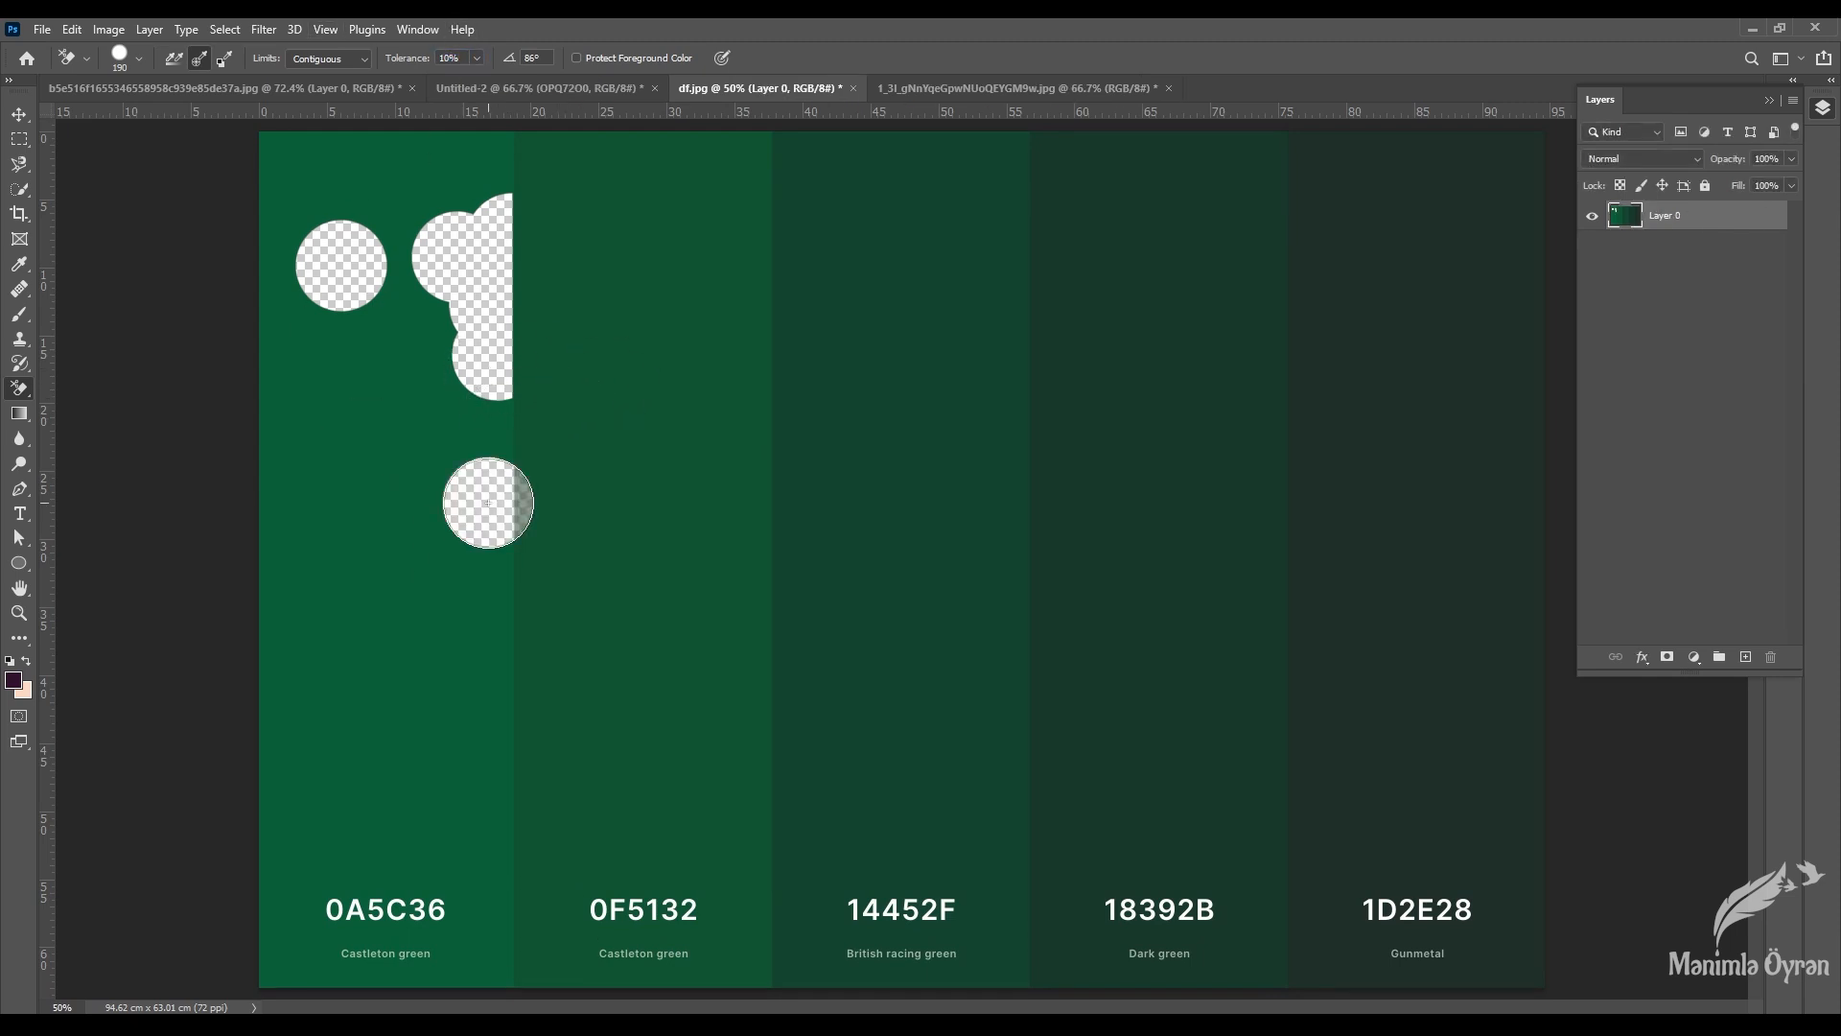
click(566, 502)
click(637, 504)
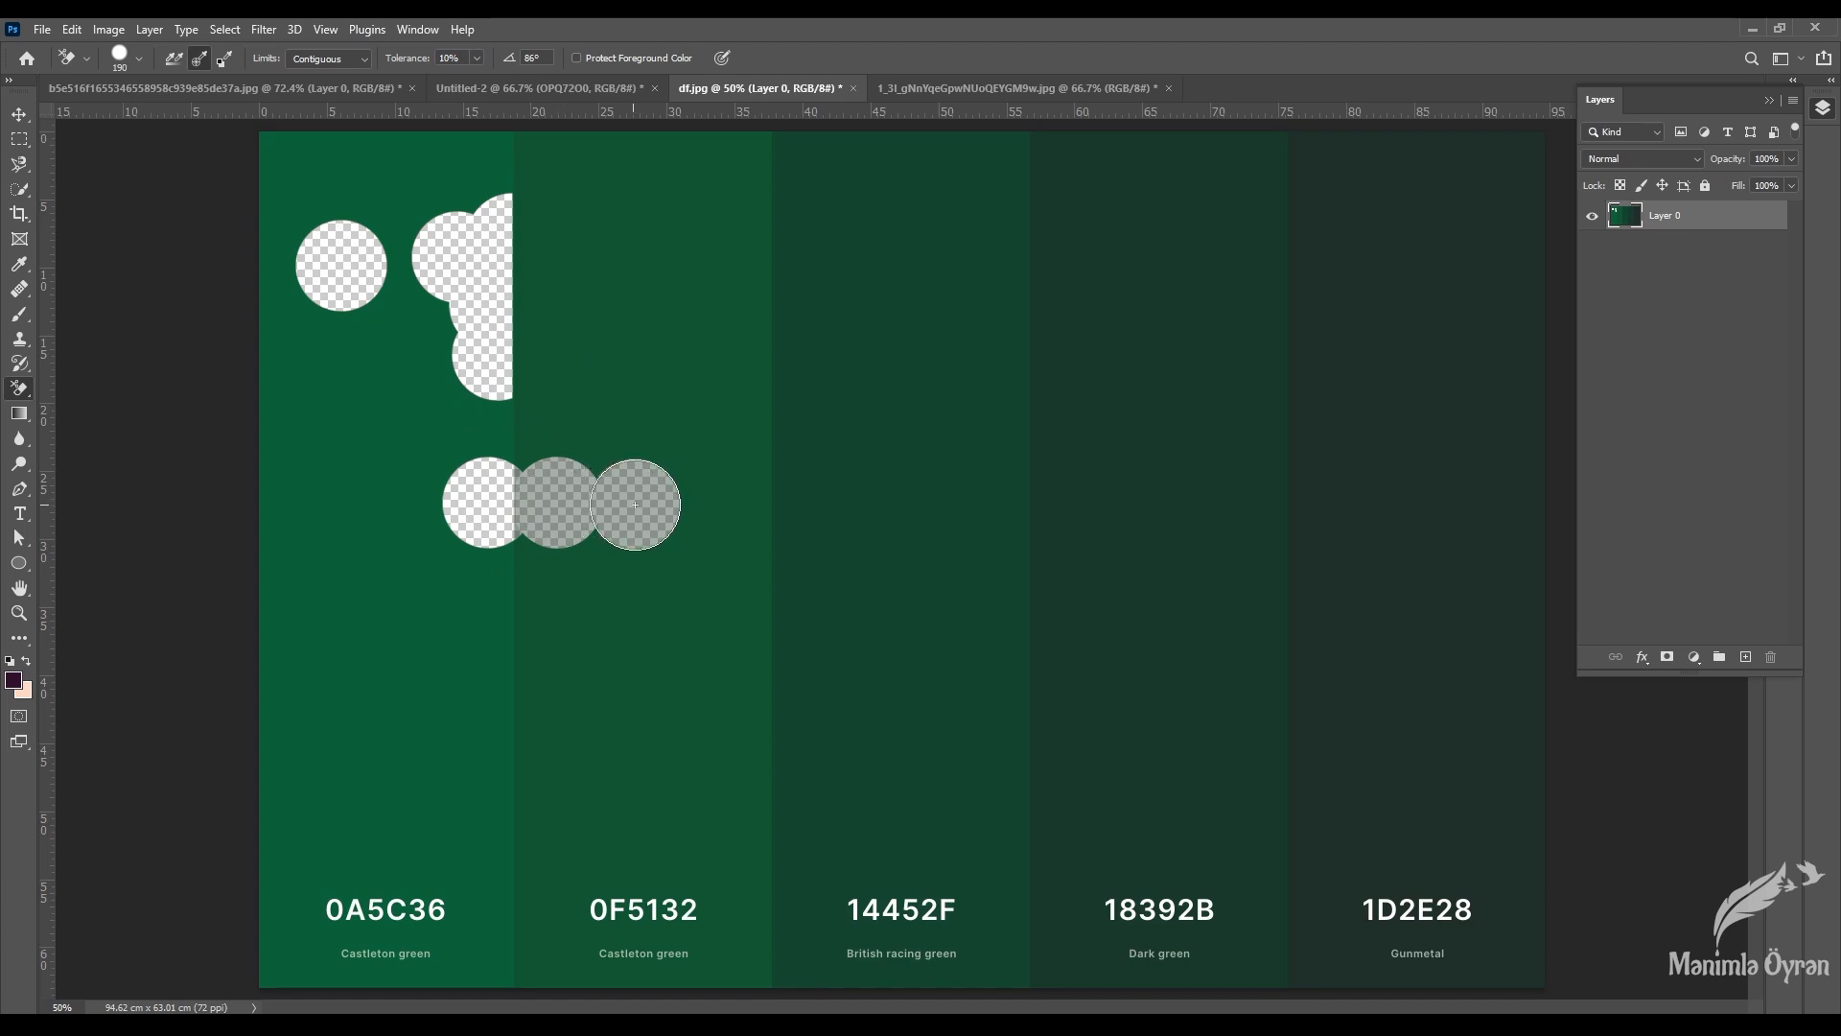
click(755, 504)
click(697, 559)
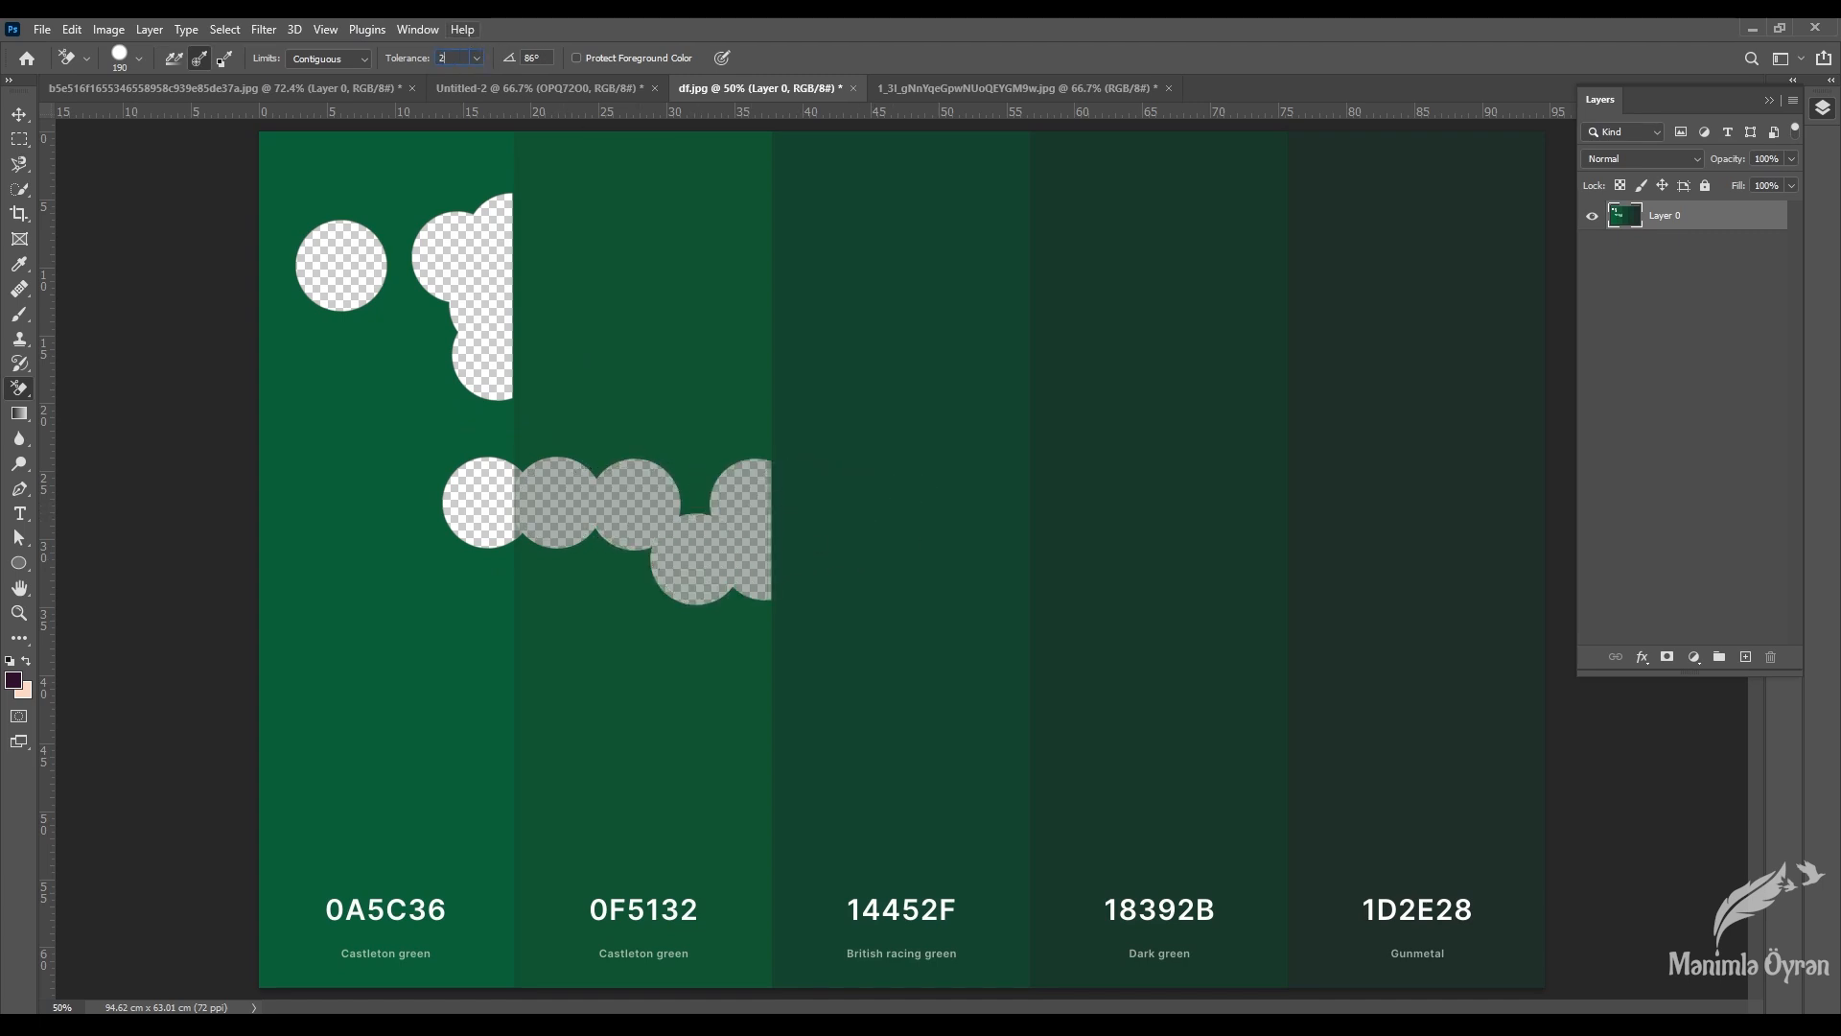
Step: Set the tolerance to 20% and erase a row of spots across the 0A5C36, 0F5132 and 14452F stripes
click(398, 379)
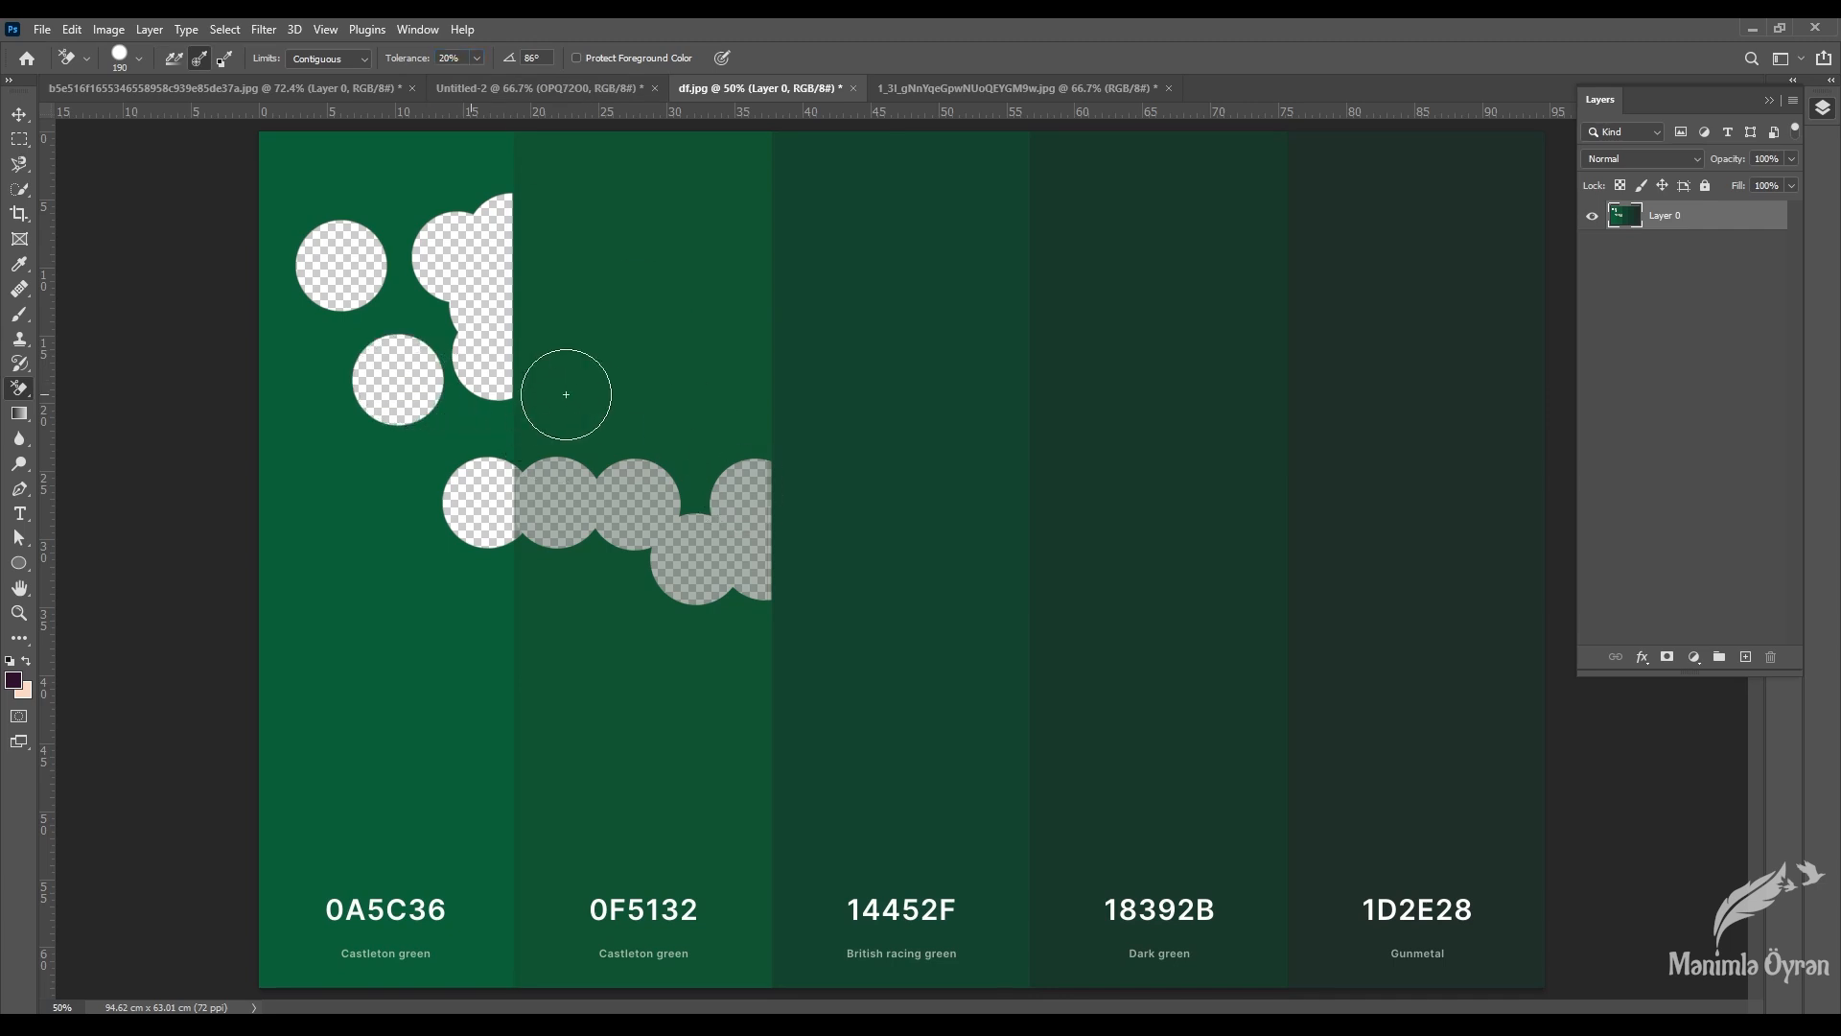
click(598, 394)
click(538, 394)
click(698, 399)
click(787, 399)
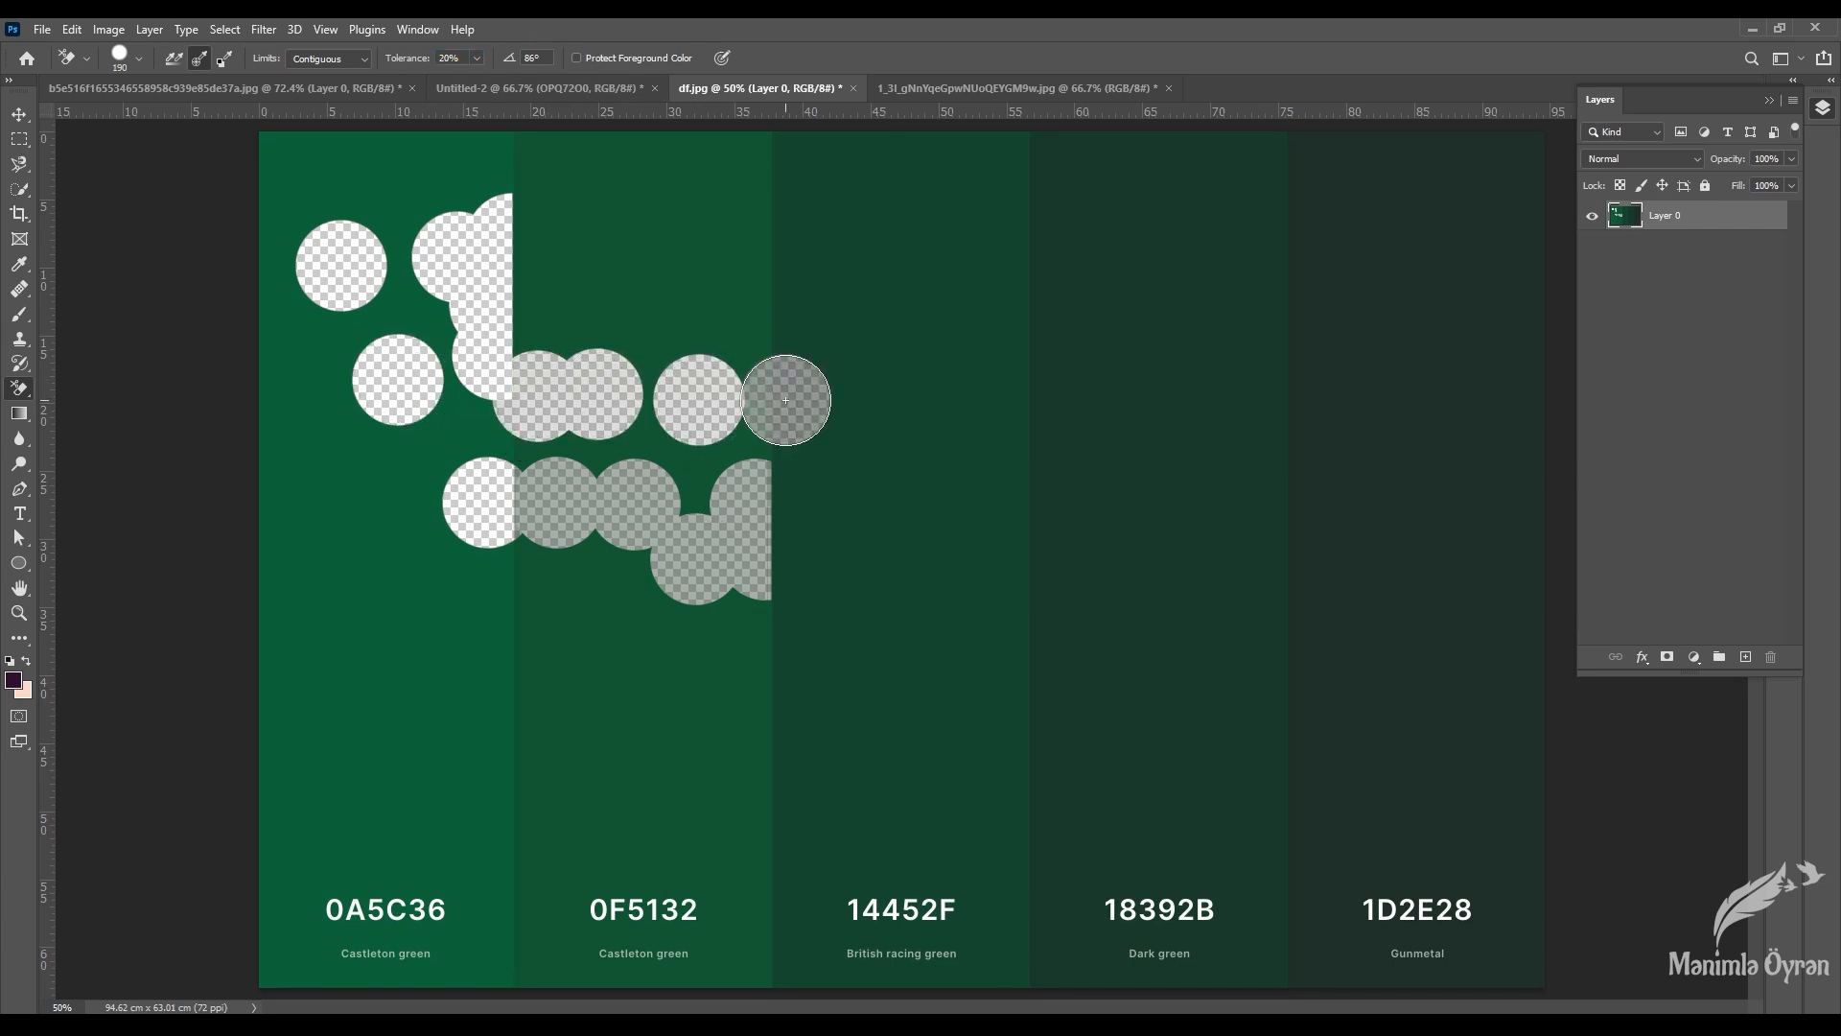
click(924, 403)
click(1001, 403)
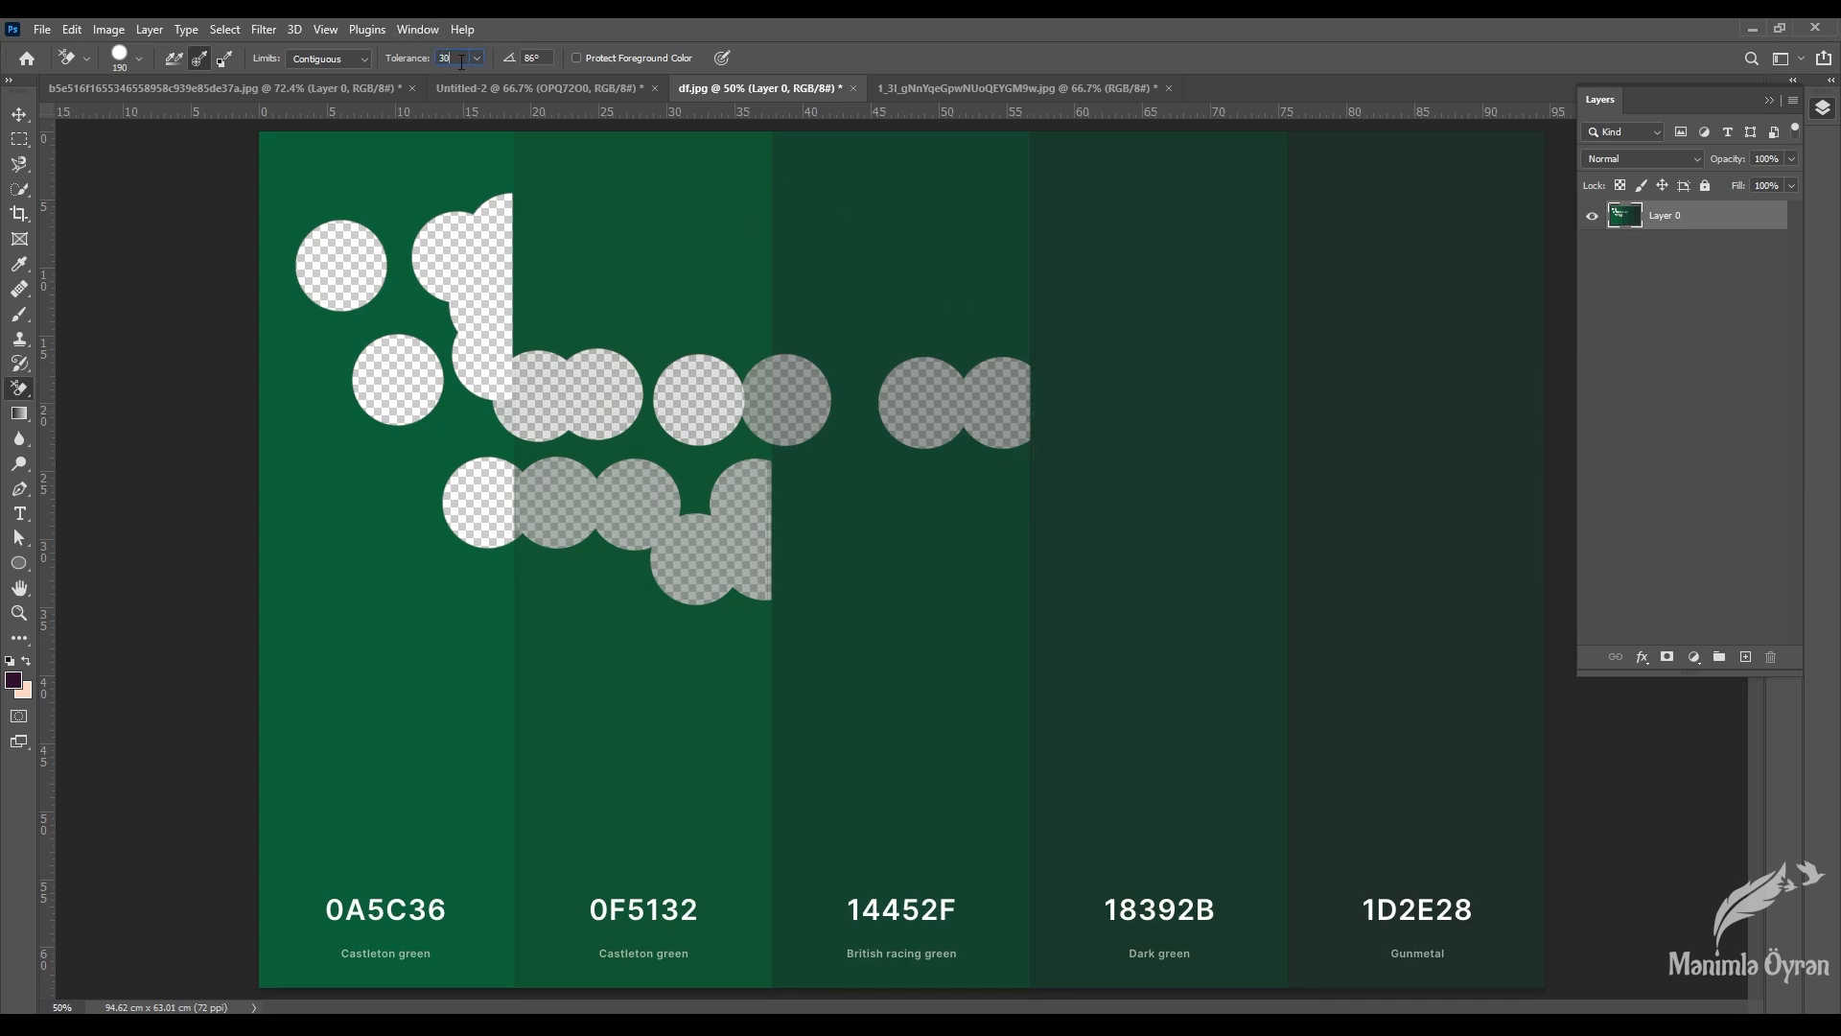
Step: Set the tolerance to 30% and erase spots across the borders of the 14452F, 18392B and 1D2E28 stripes
click(983, 299)
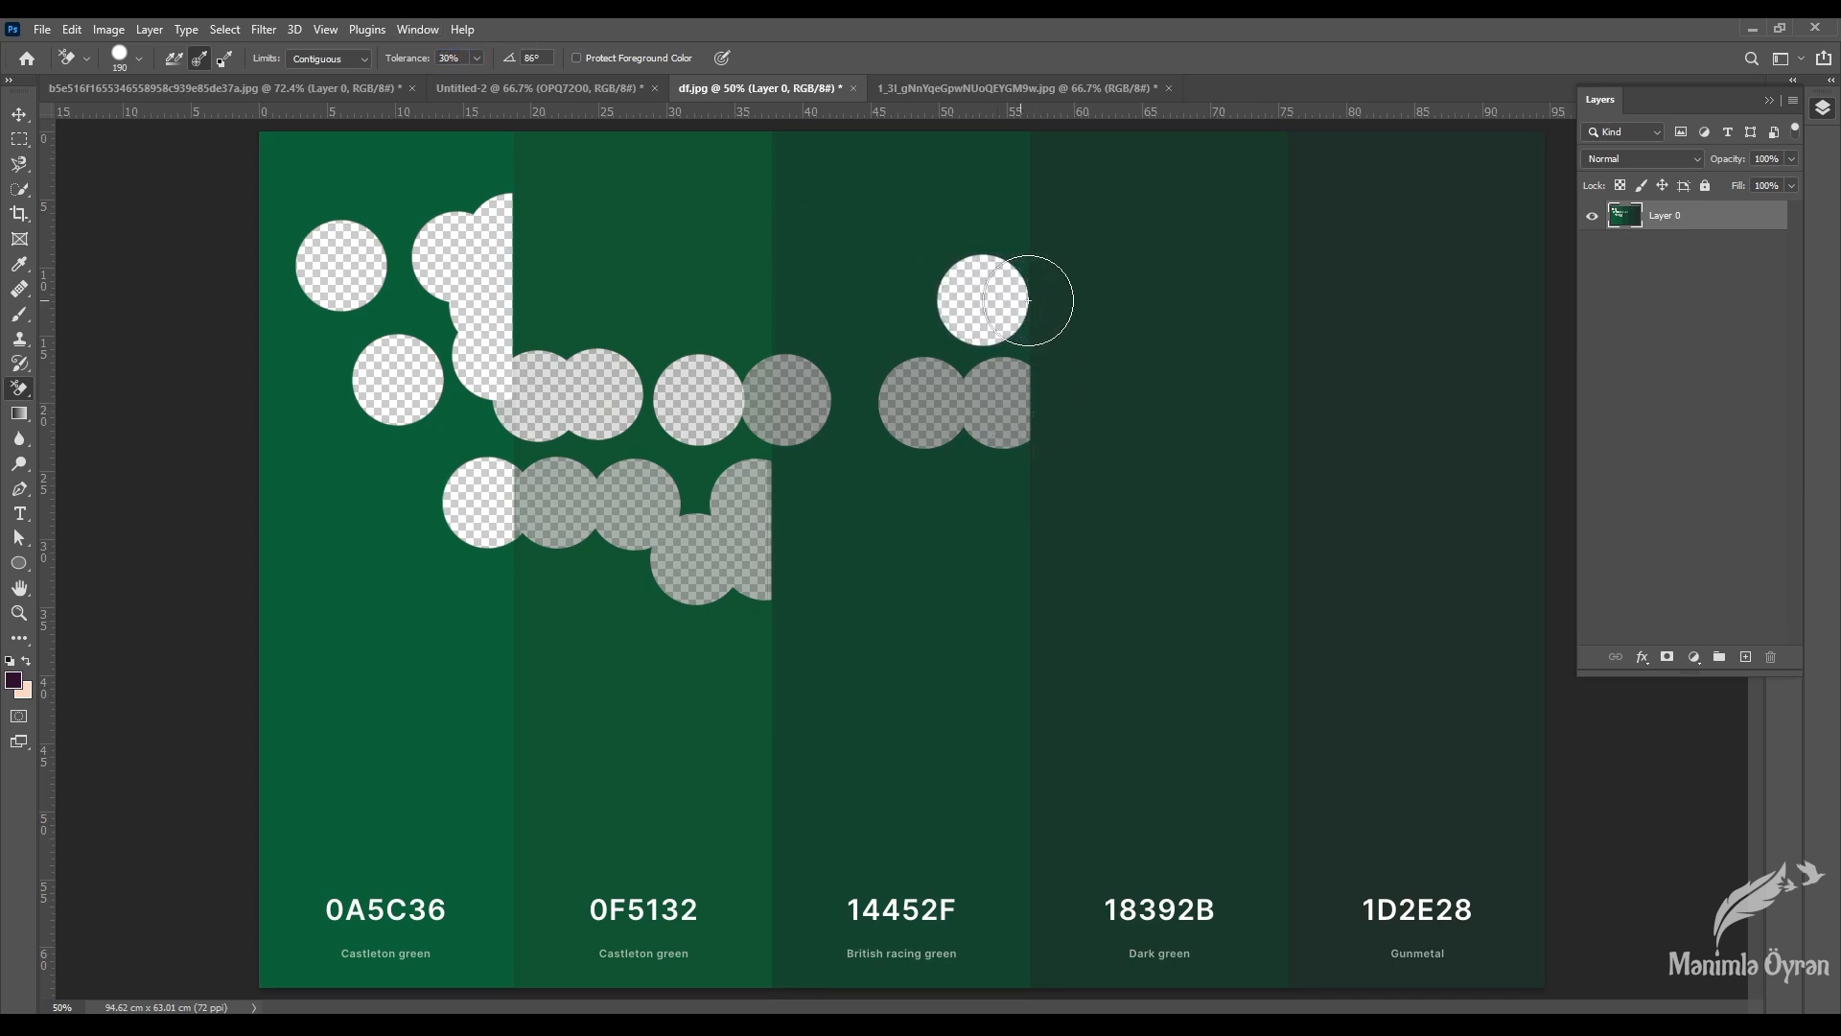
click(1032, 300)
click(1264, 306)
click(1312, 309)
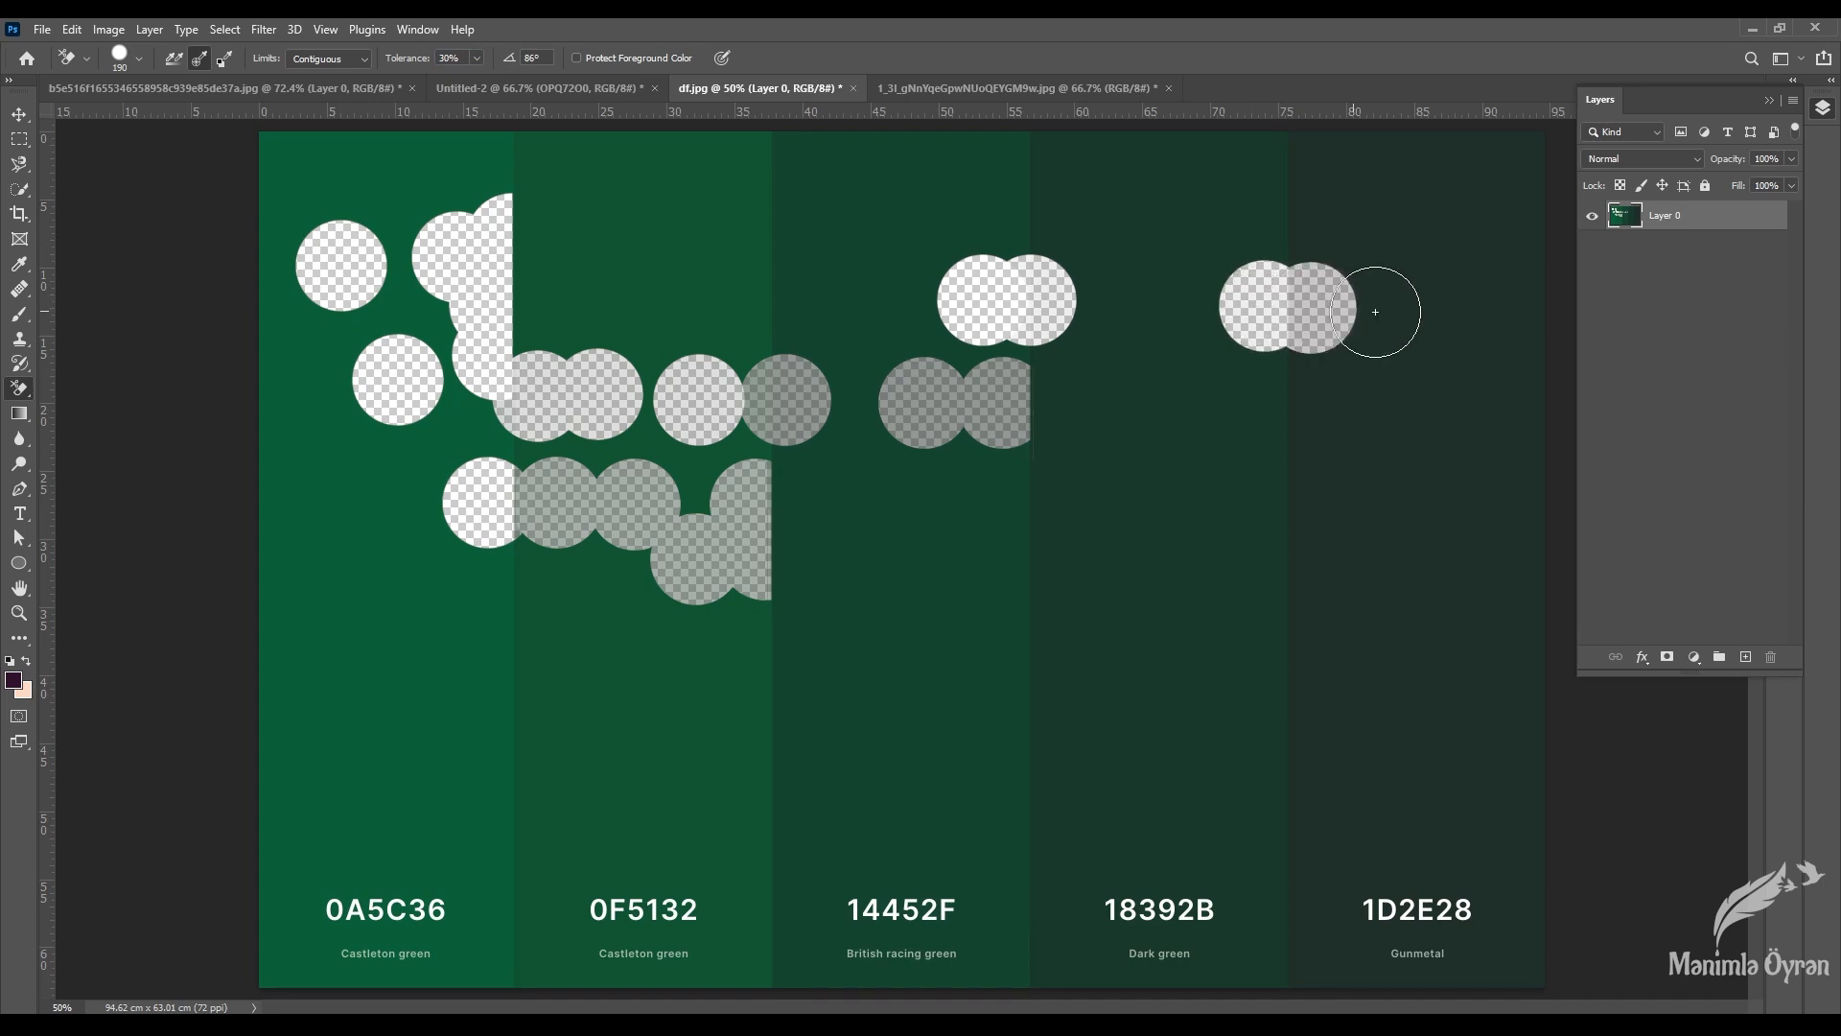
click(1416, 312)
click(1487, 312)
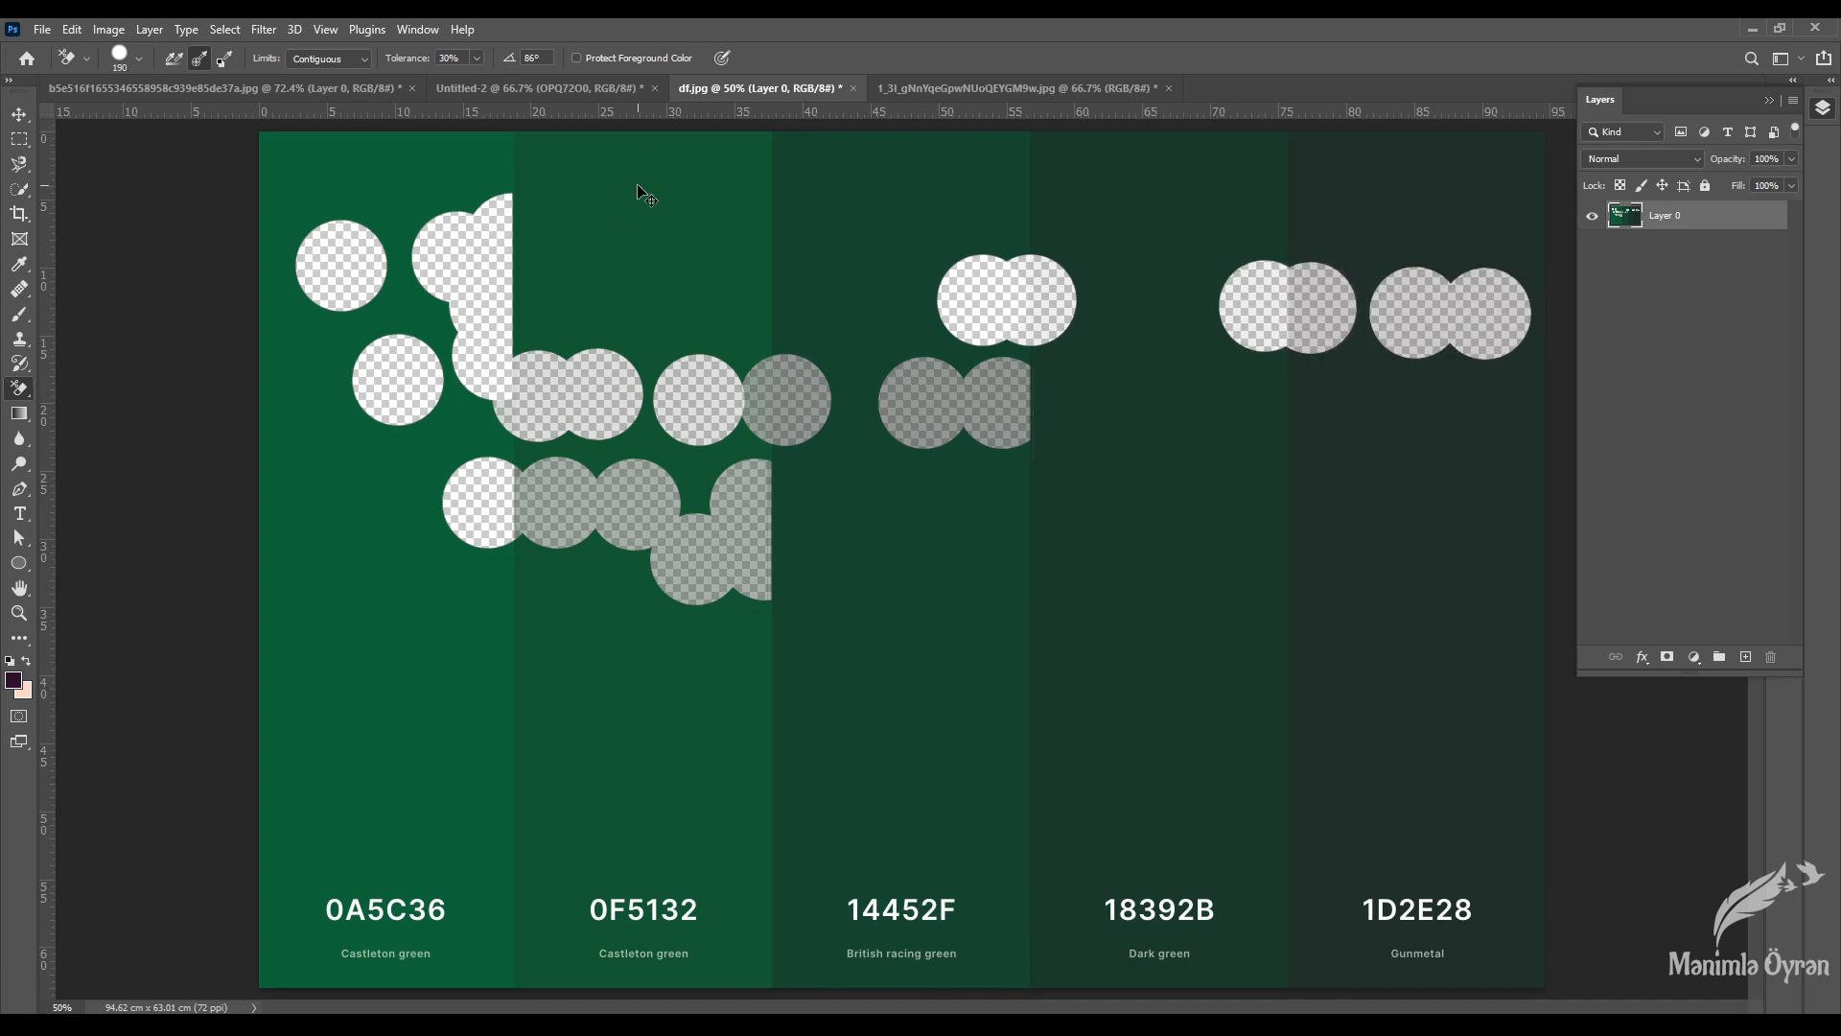
Step: Undo all the background erasures on the df.jpg palette to restore its full colour stripes
key(ctrl+z)
key(ctrl+z)
key(ctrl+z)
key(ctrl+z)
key(ctrl+z)
key(ctrl+z)
key(ctrl+z)
key(ctrl+z)
key(ctrl+z)
key(ctrl+z)
key(ctrl+z)
key(ctrl+z)
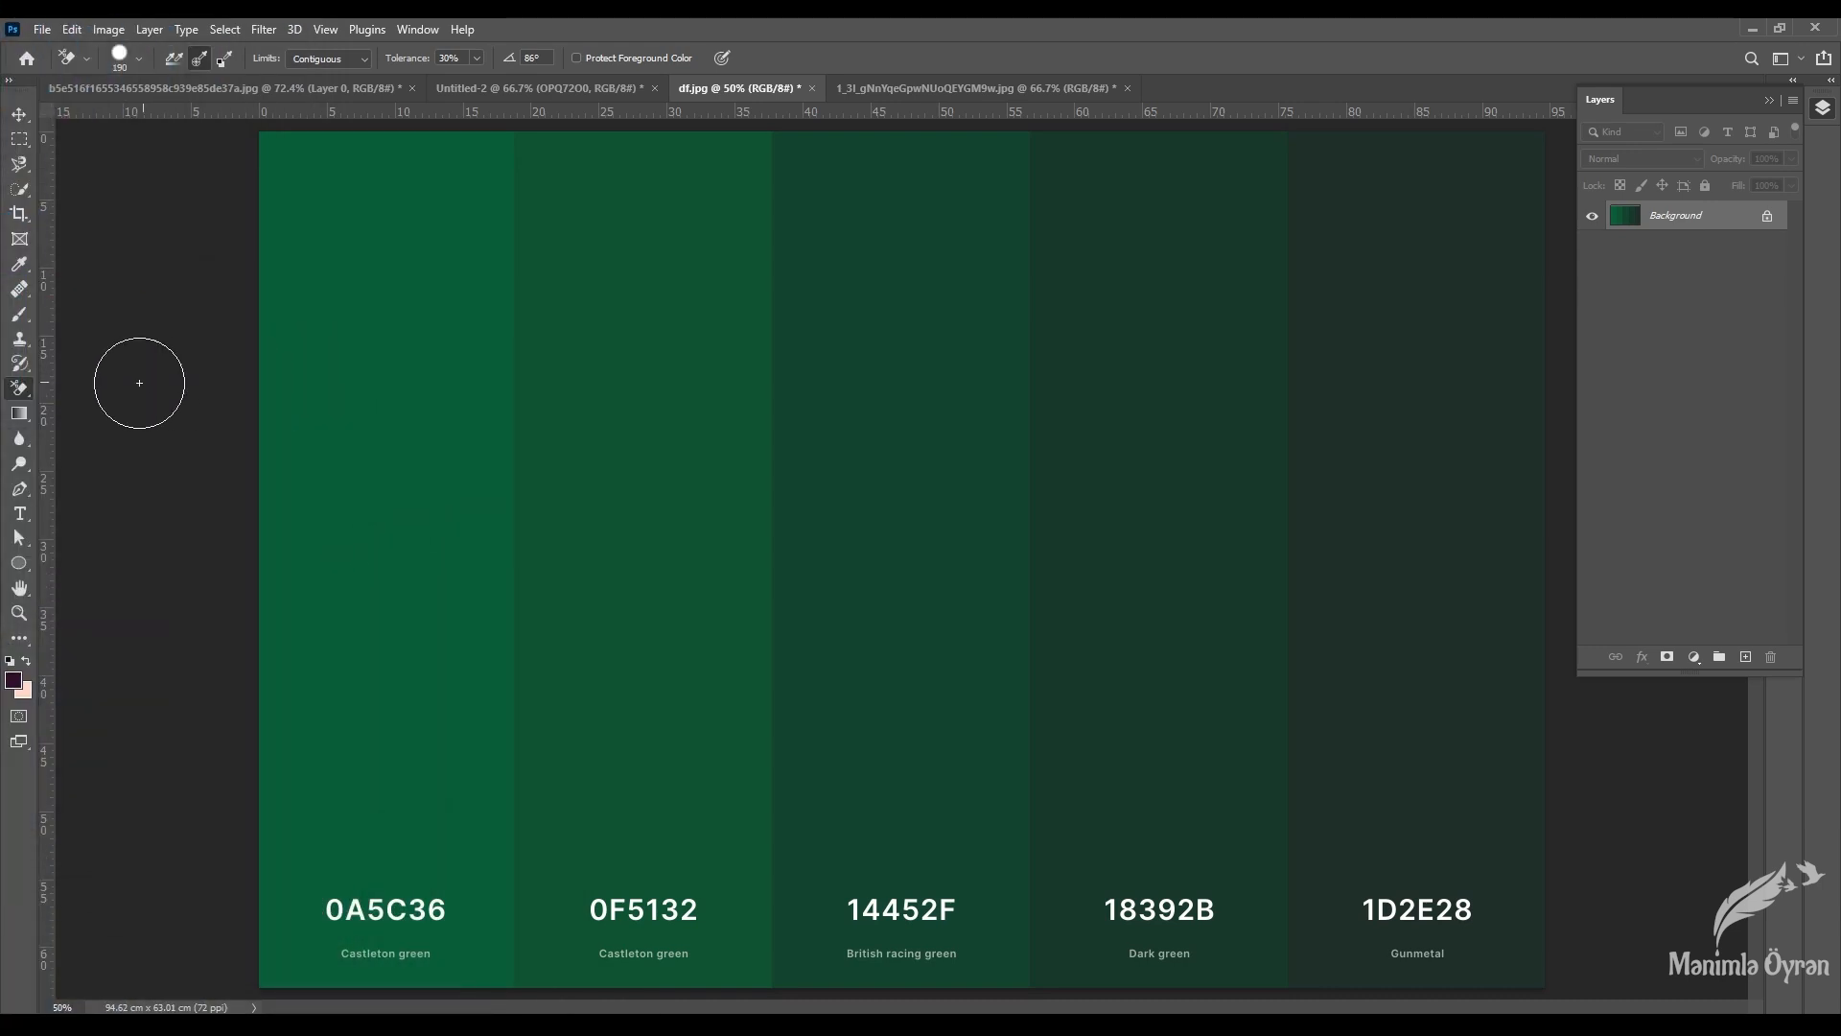
Step: Switch to the Magic Eraser and erase the 14452F and 18392B stripes in turn at tolerance 10, undoing each erasure
right_click(21, 393)
click(111, 424)
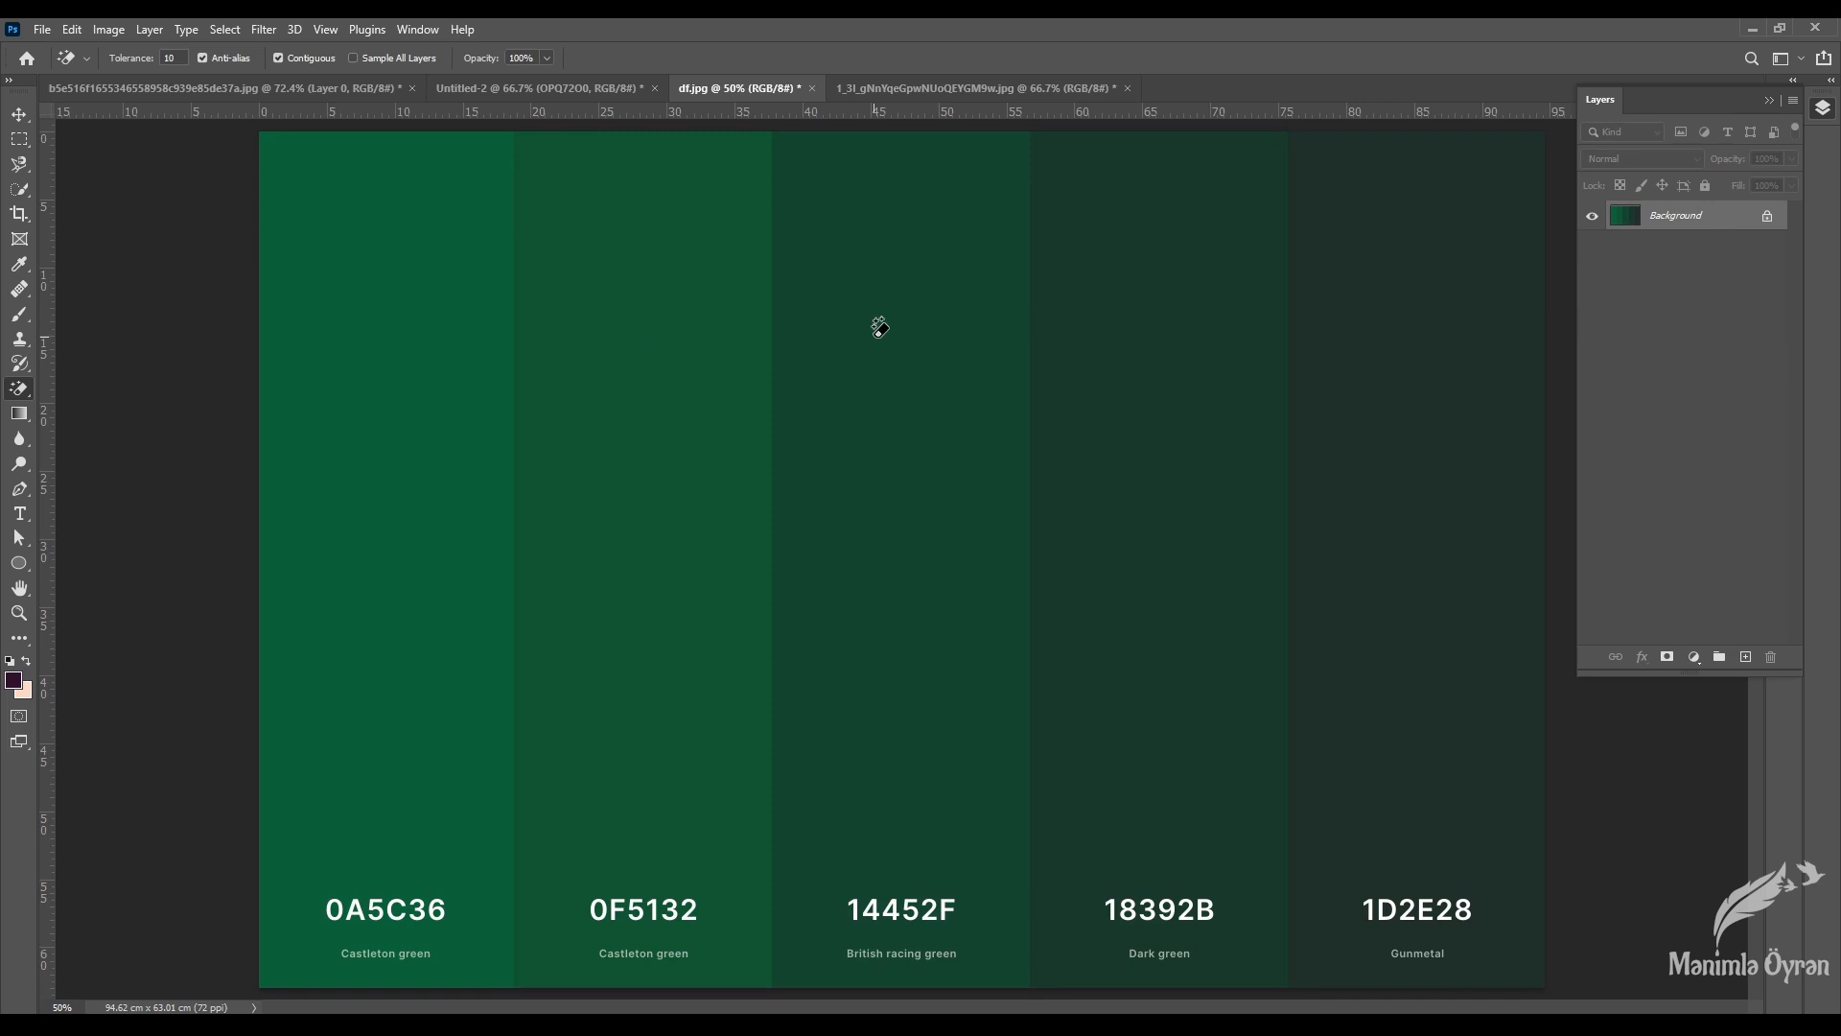
click(894, 311)
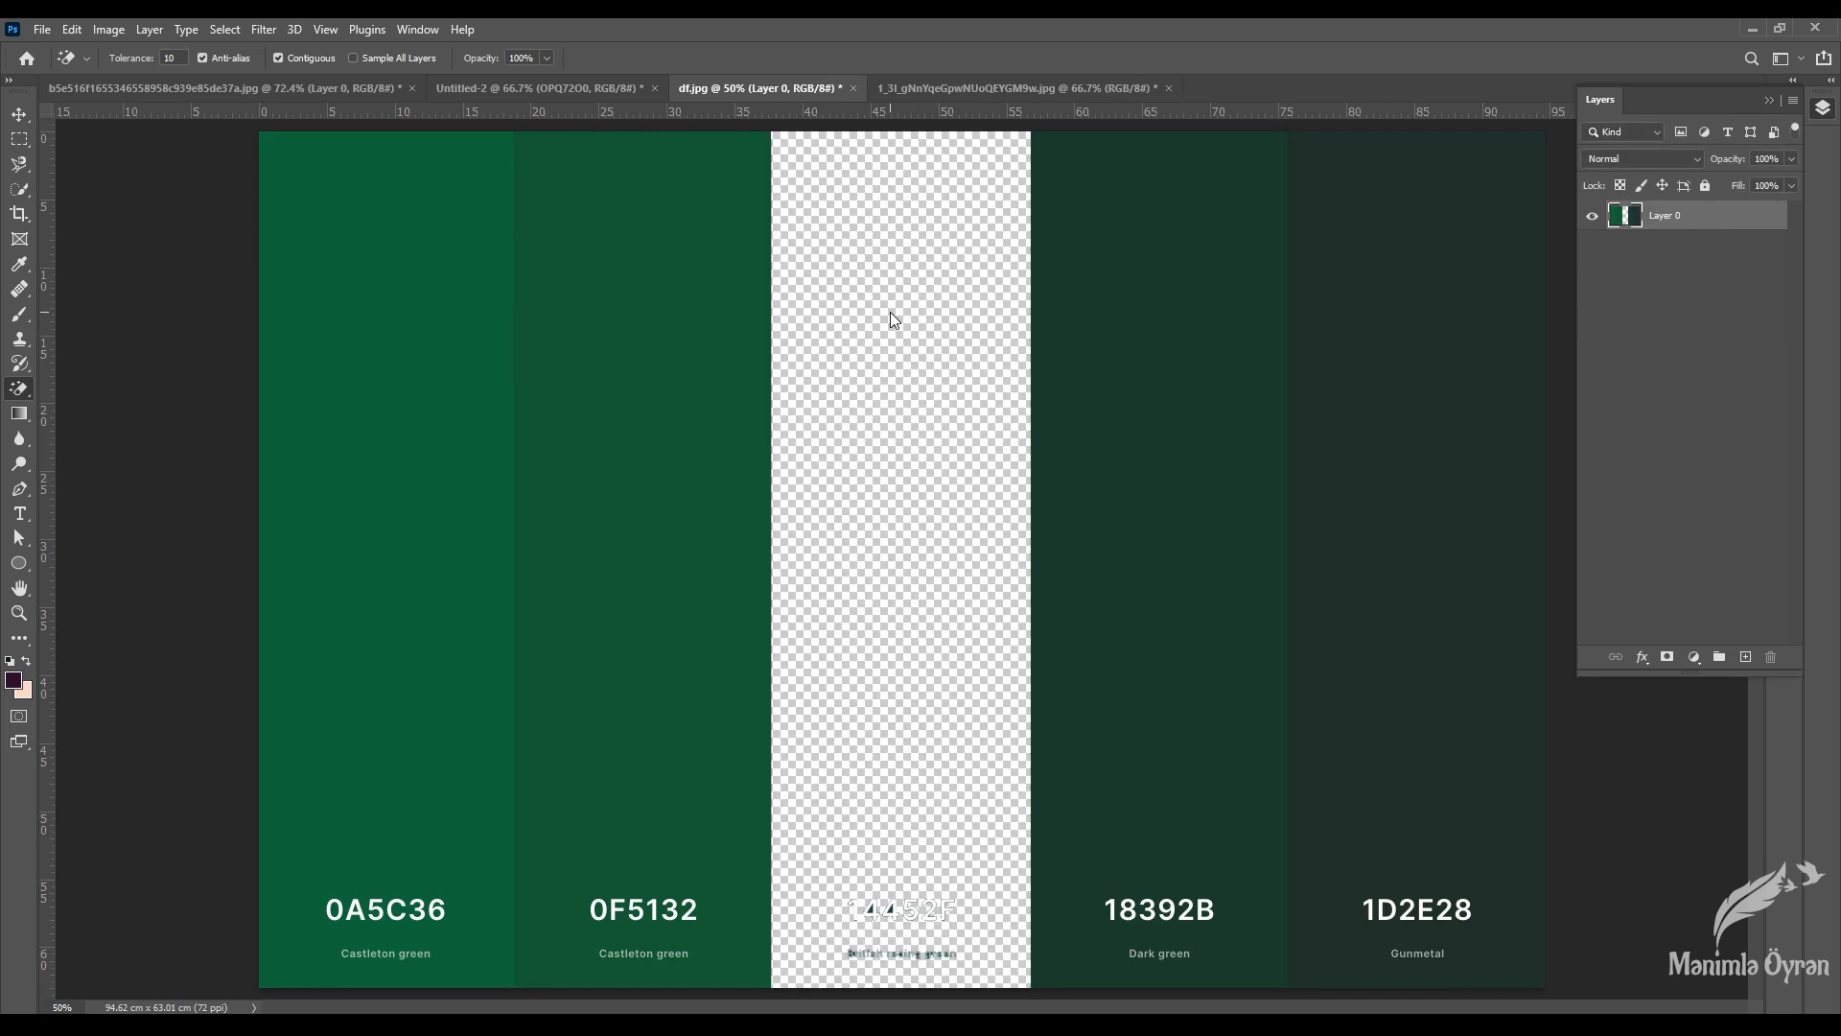
key(ctrl+z)
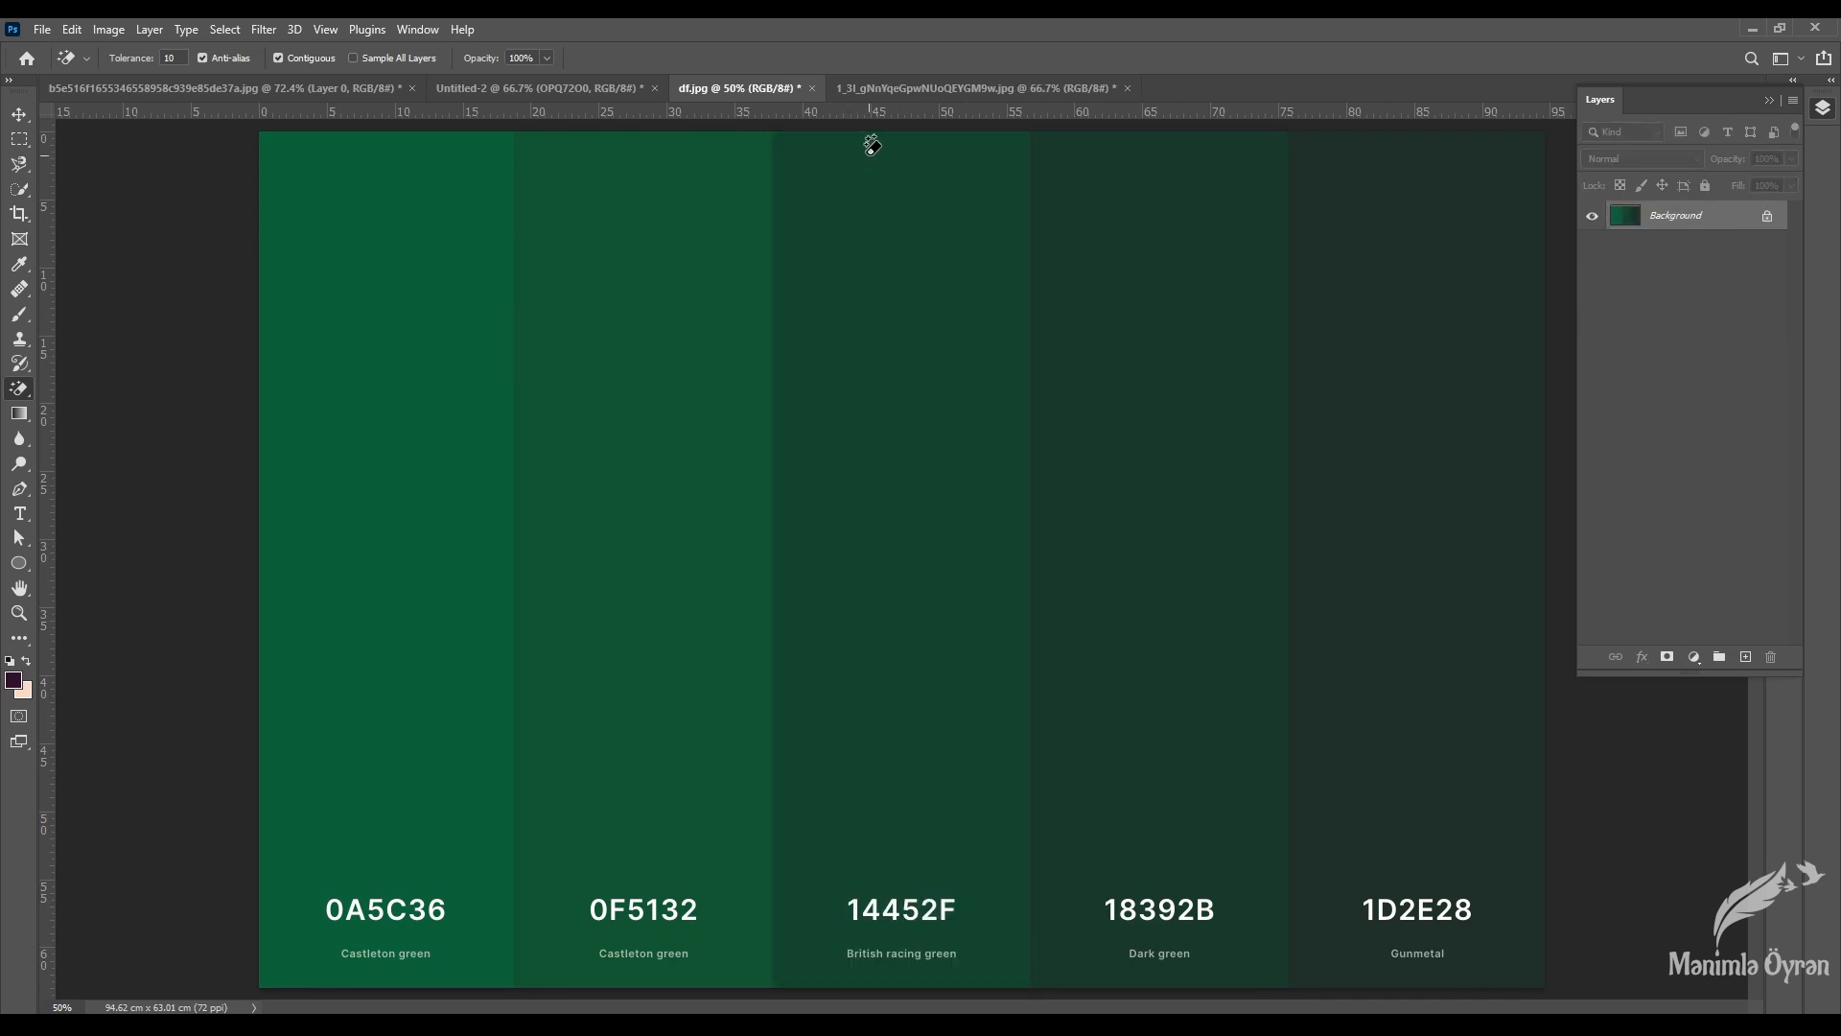
click(1149, 317)
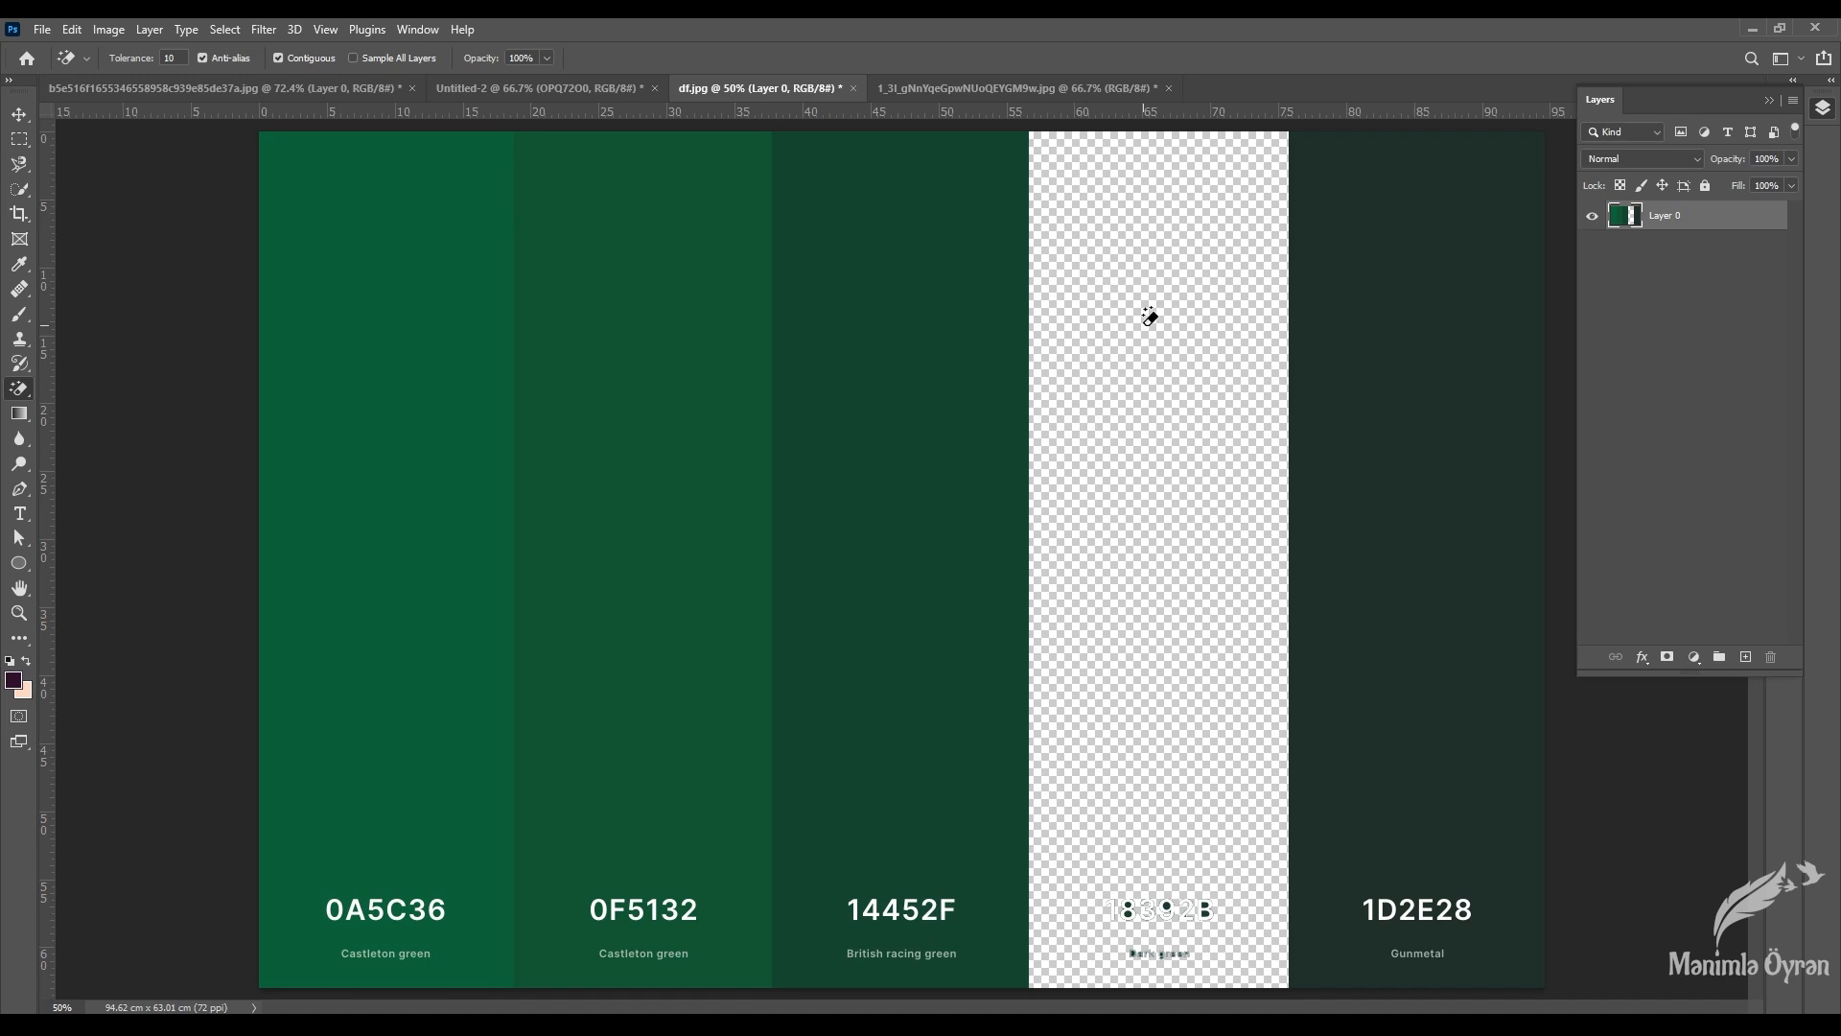
key(ctrl+z)
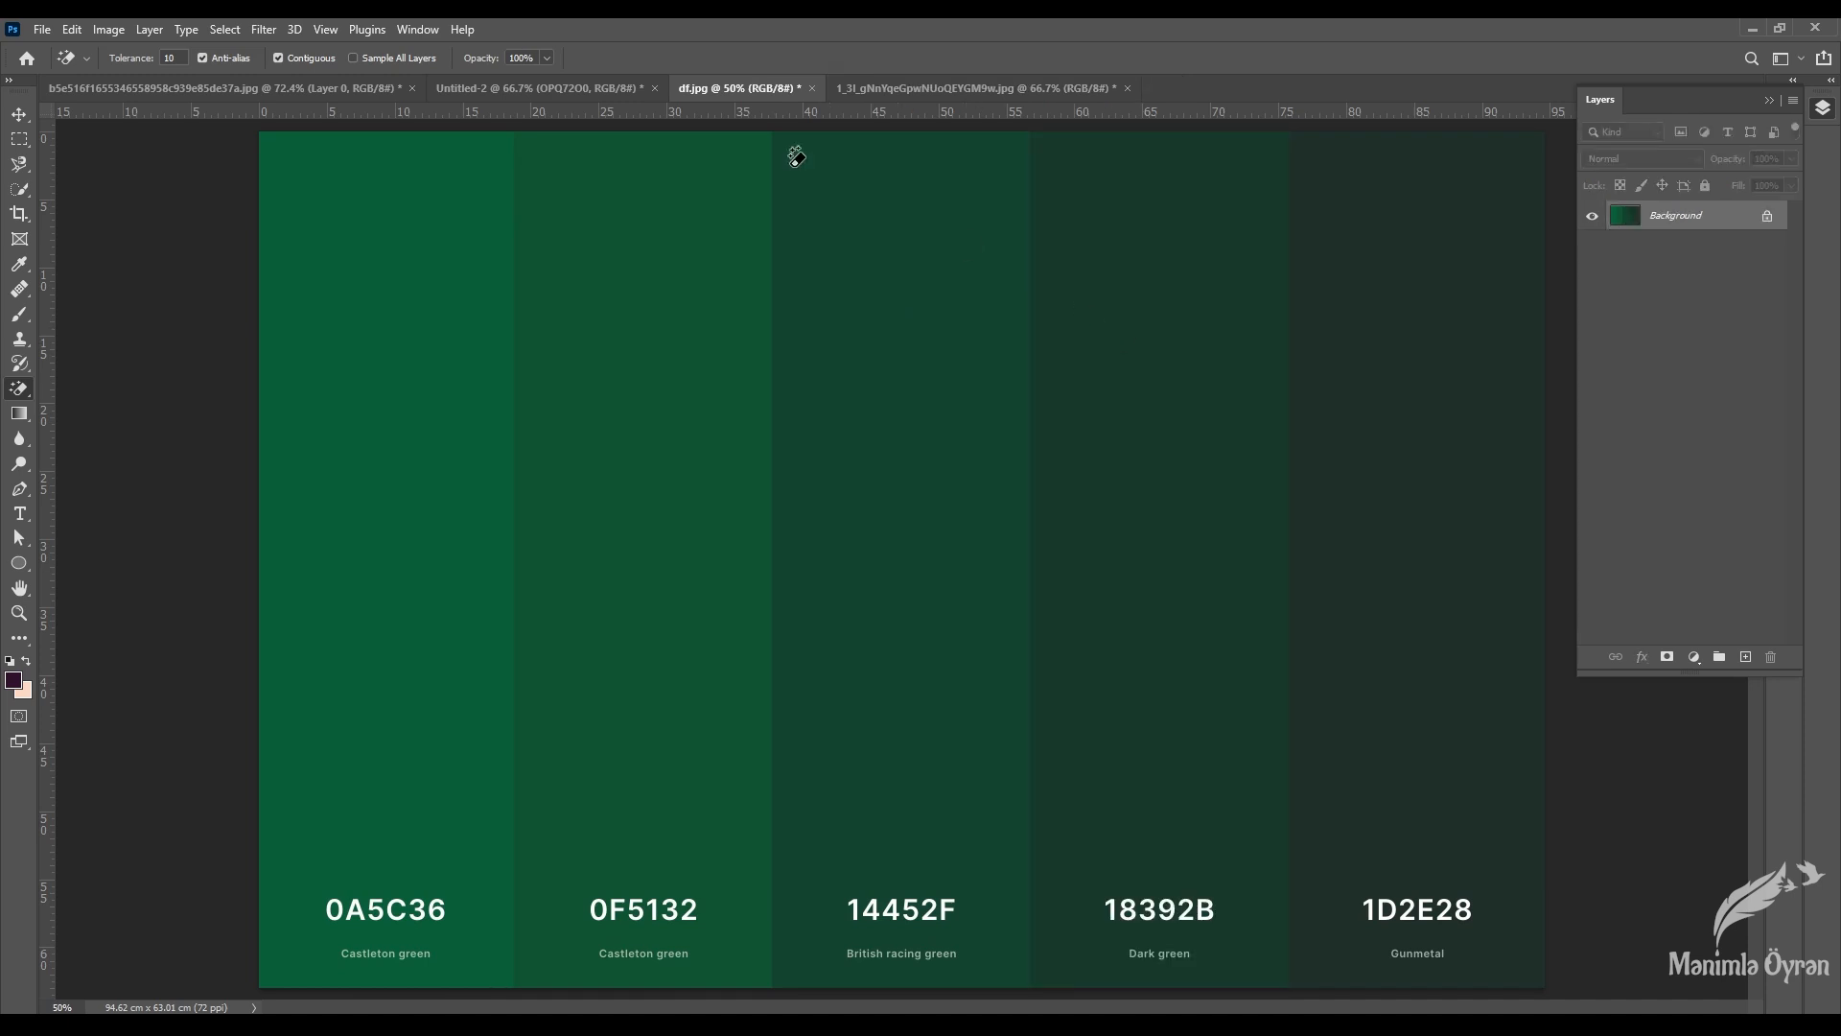
Step: In the Untitled-2 wolf illustration, erase the peach sky around the sun, and try erasing the wolf and rock silhouette before undoing that
click(534, 82)
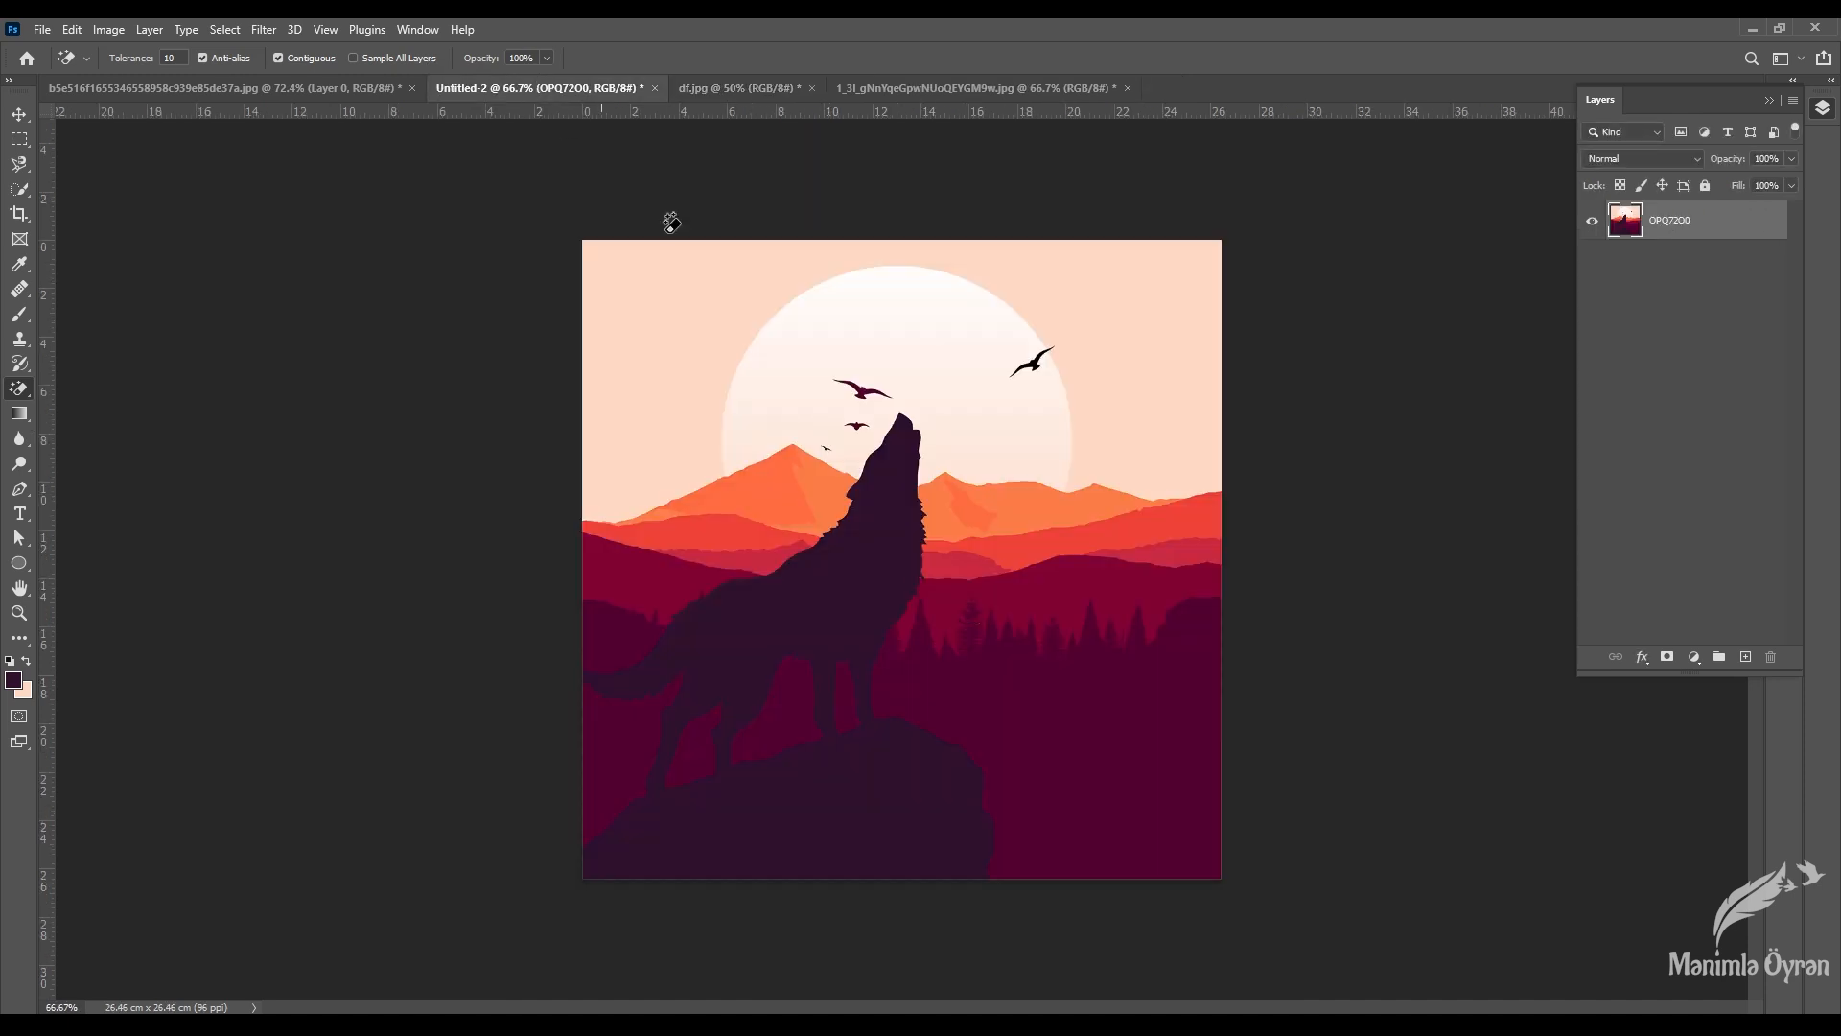
click(1136, 338)
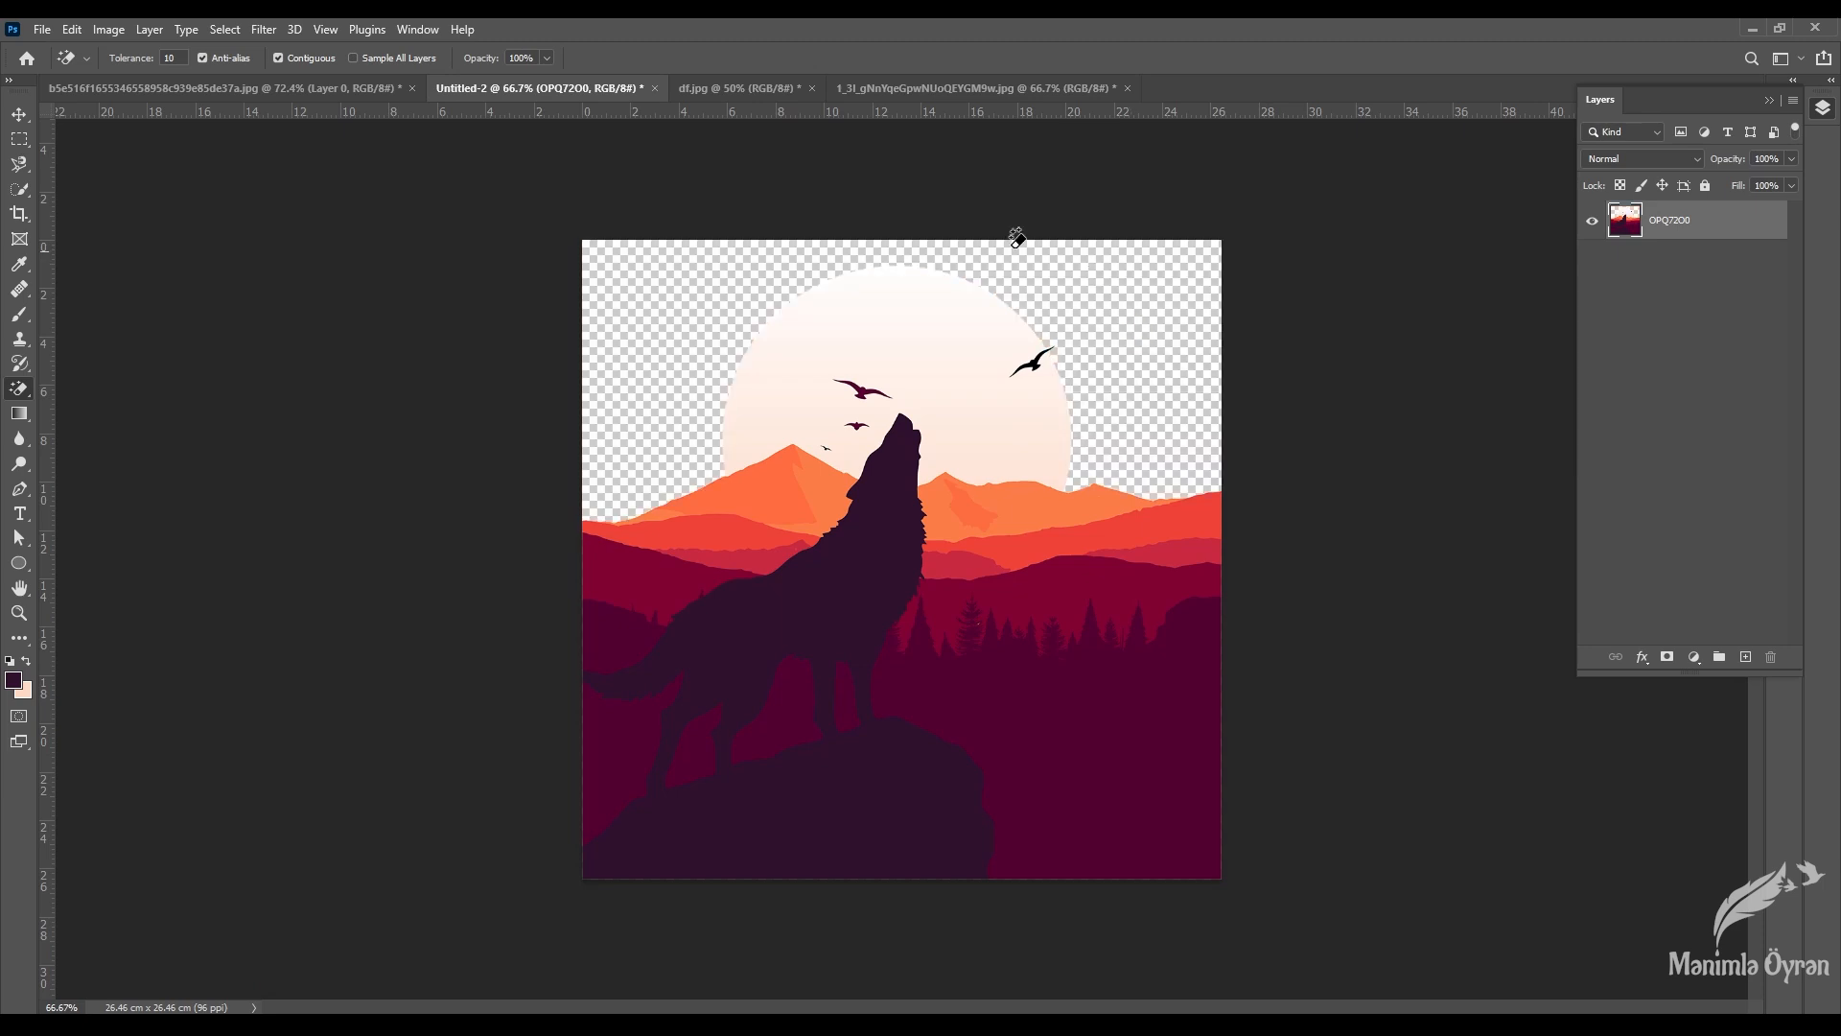
click(838, 575)
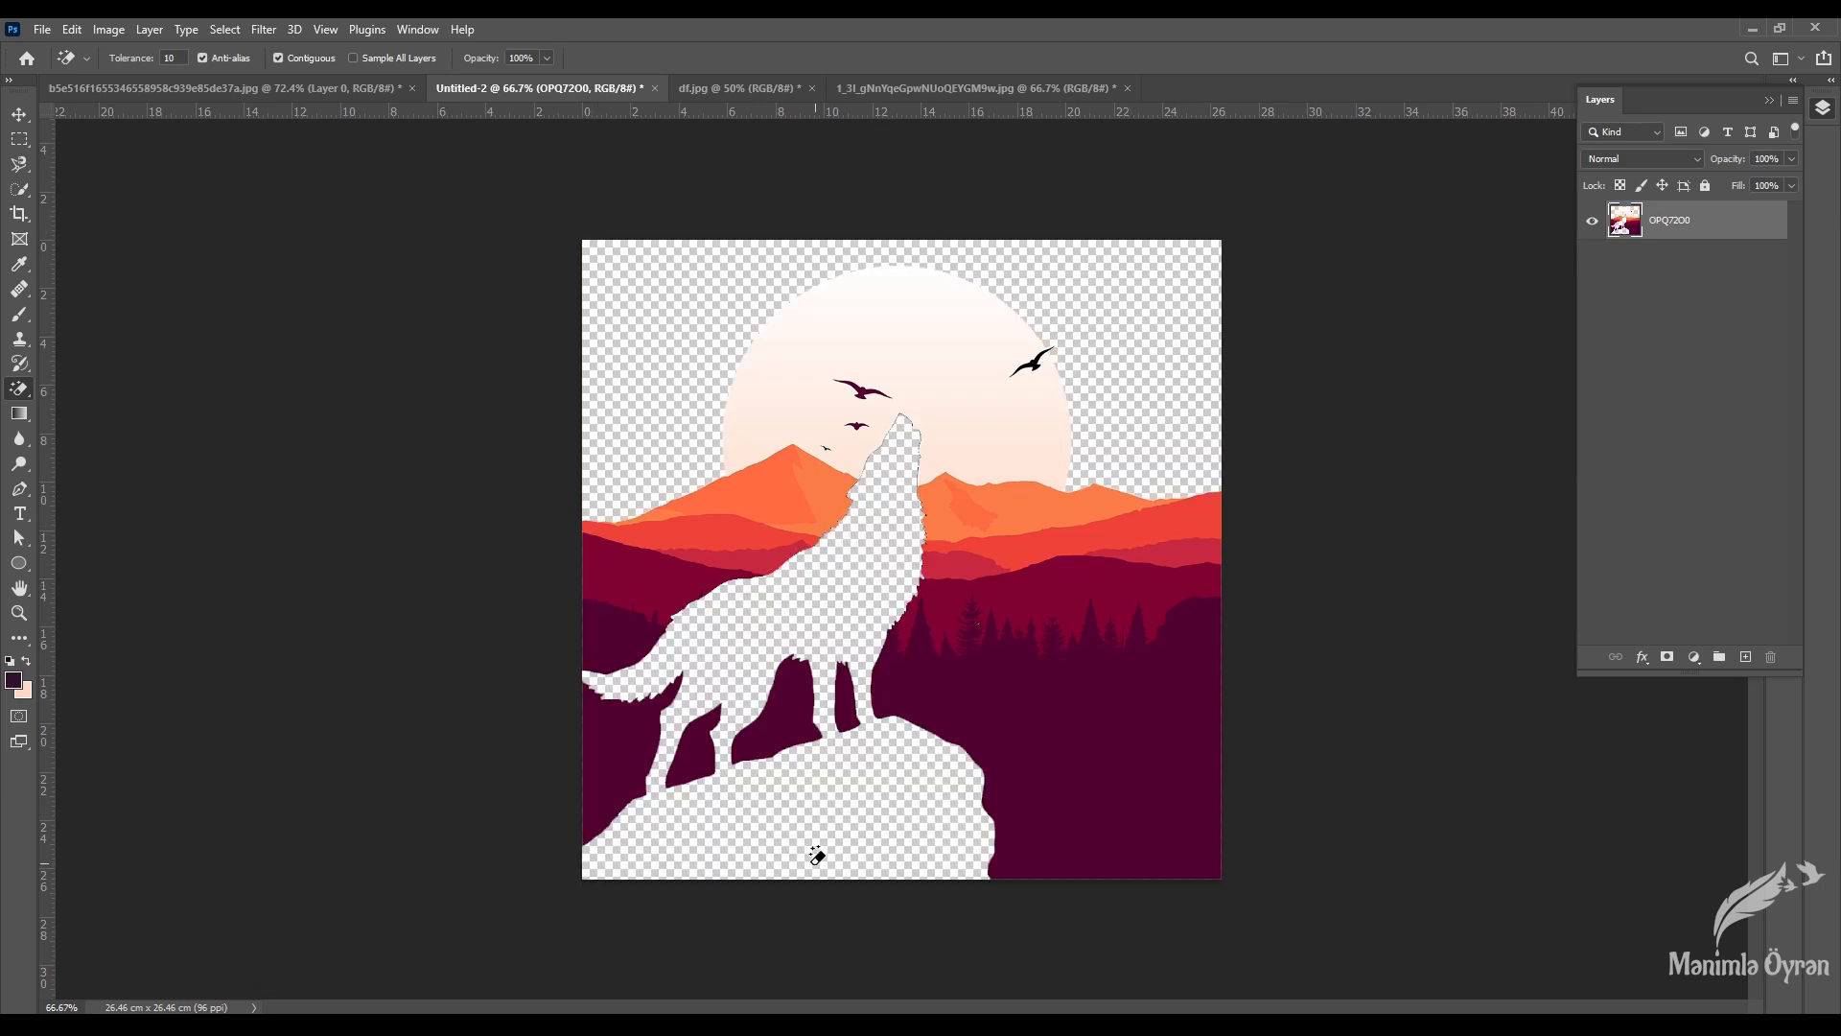
key(ctrl+z)
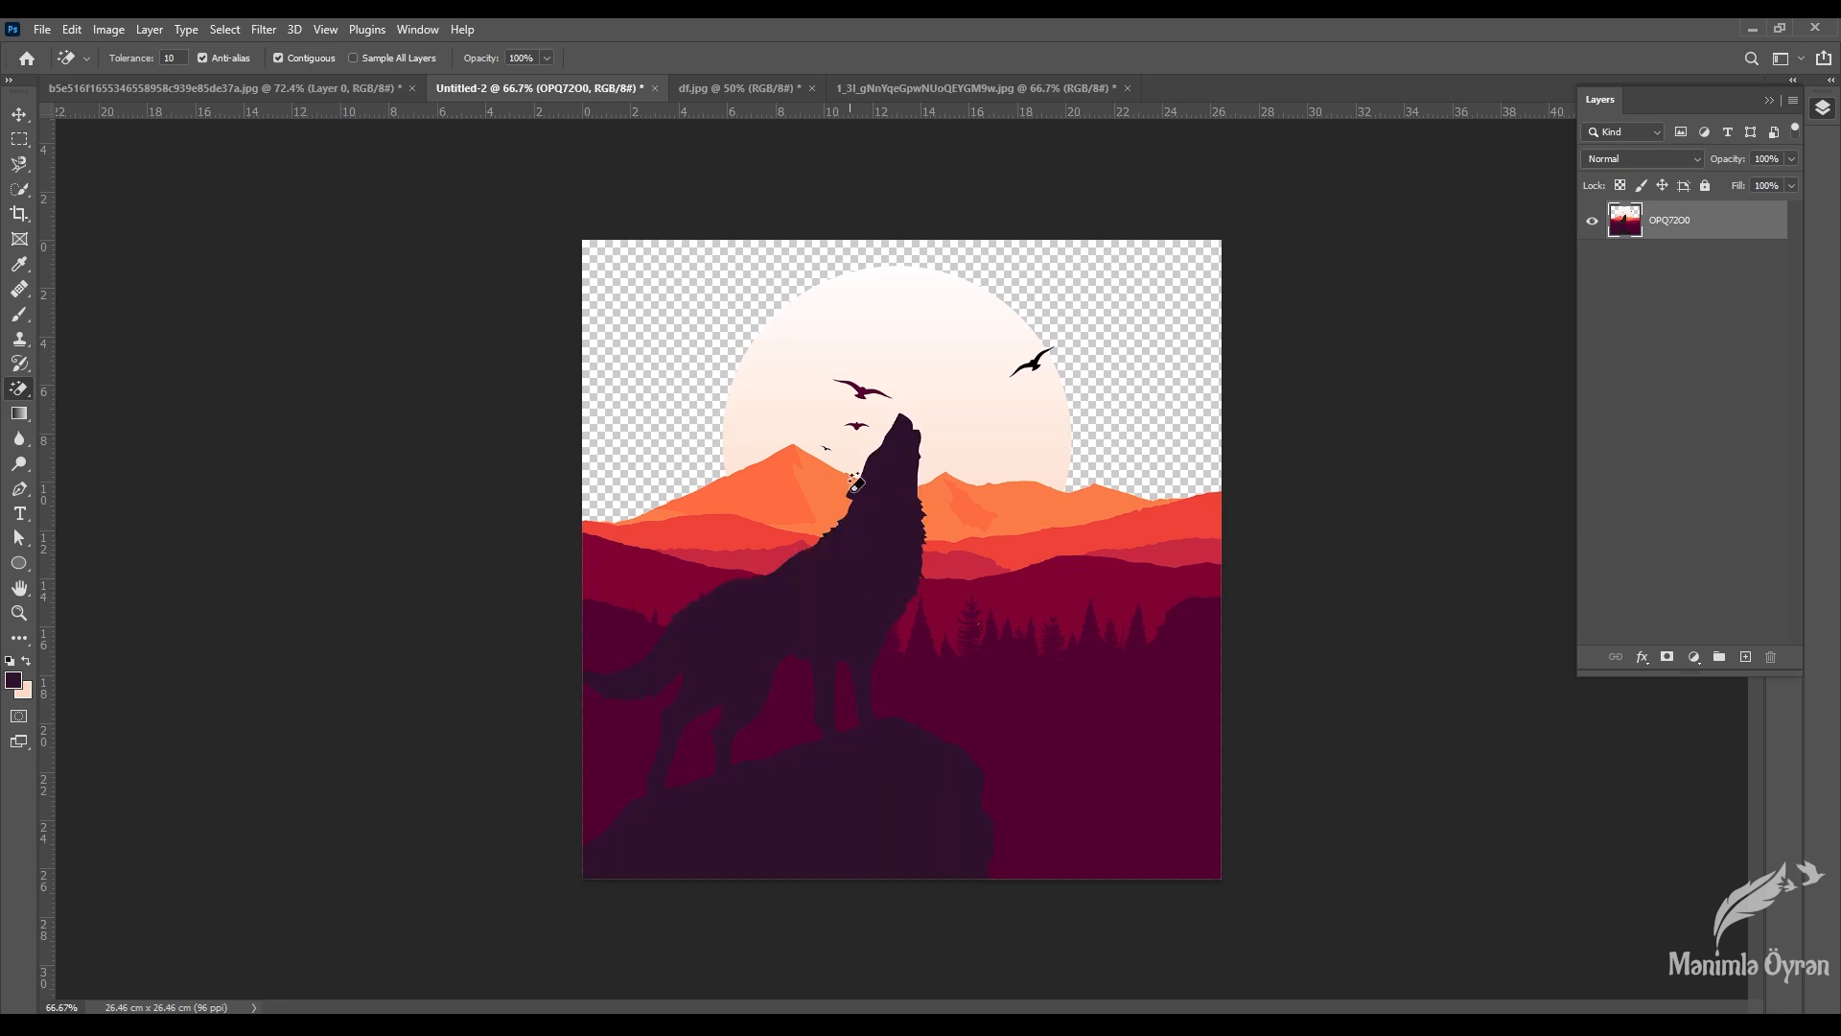
Step: Switch to the rainbow swirl image, erase four neighbouring green and teal bands at tolerance 10, and undo the erasures
click(971, 88)
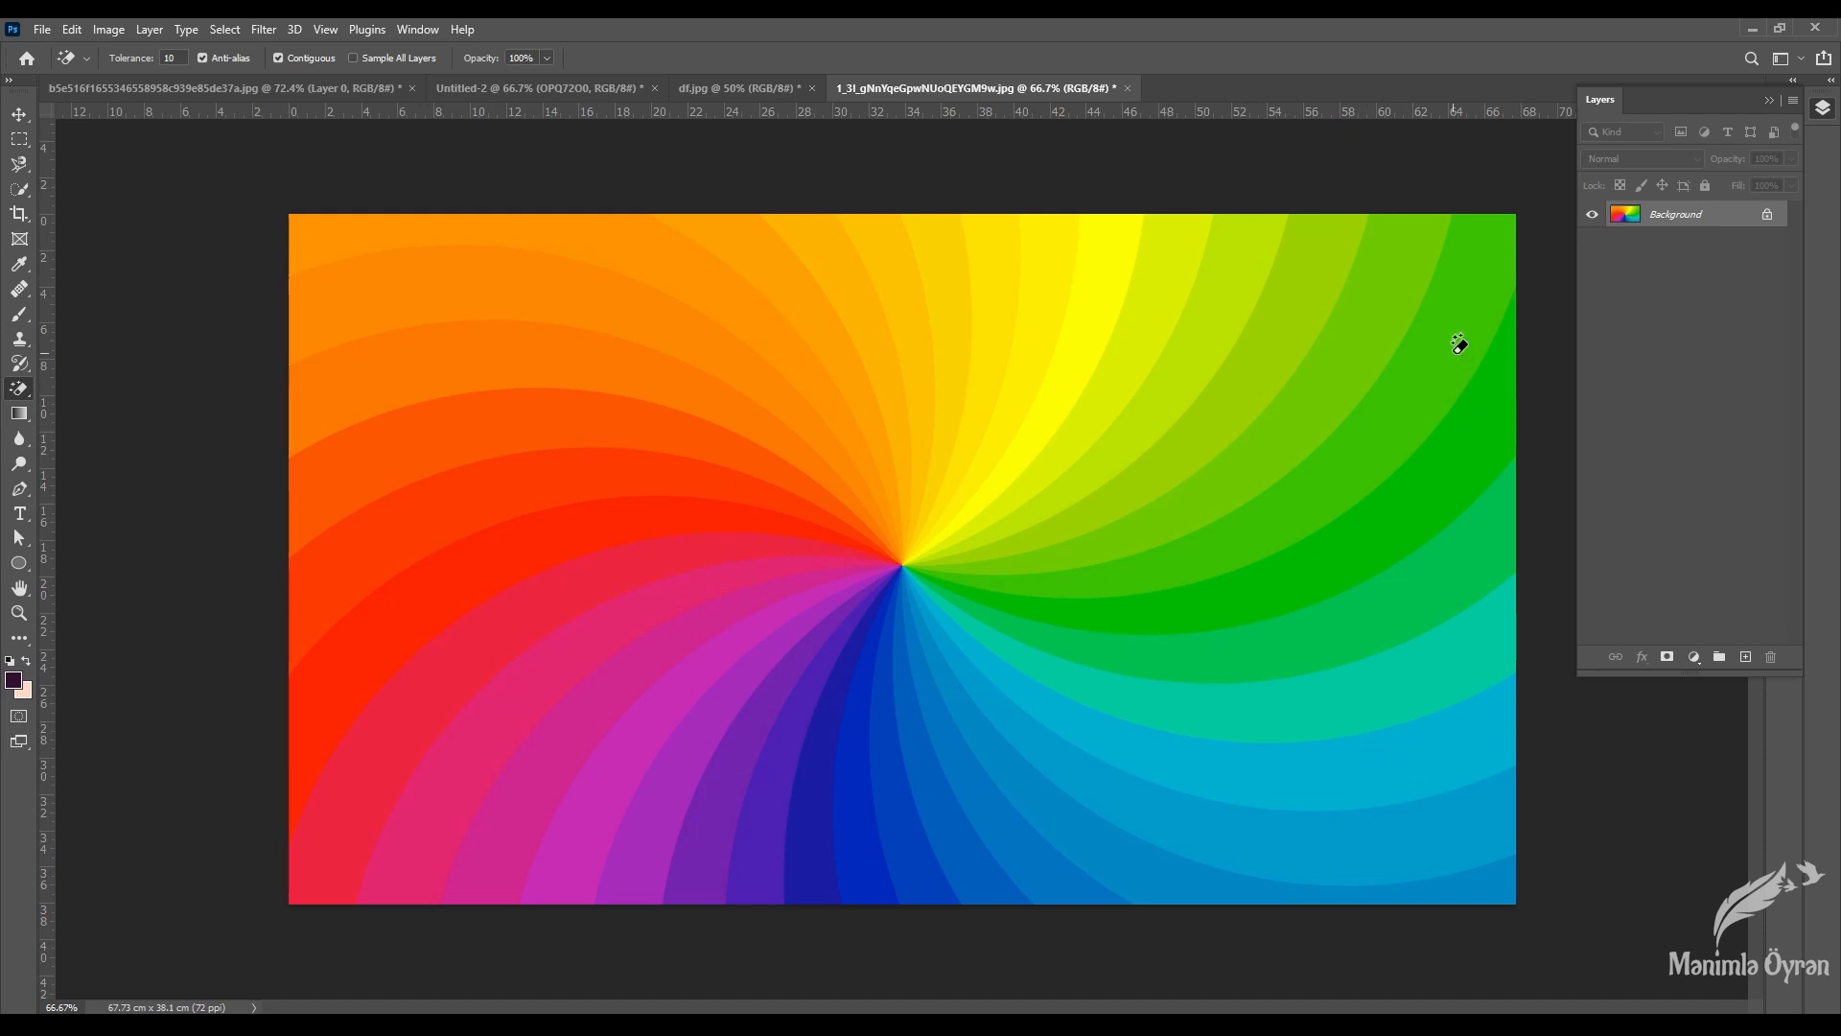
click(1483, 265)
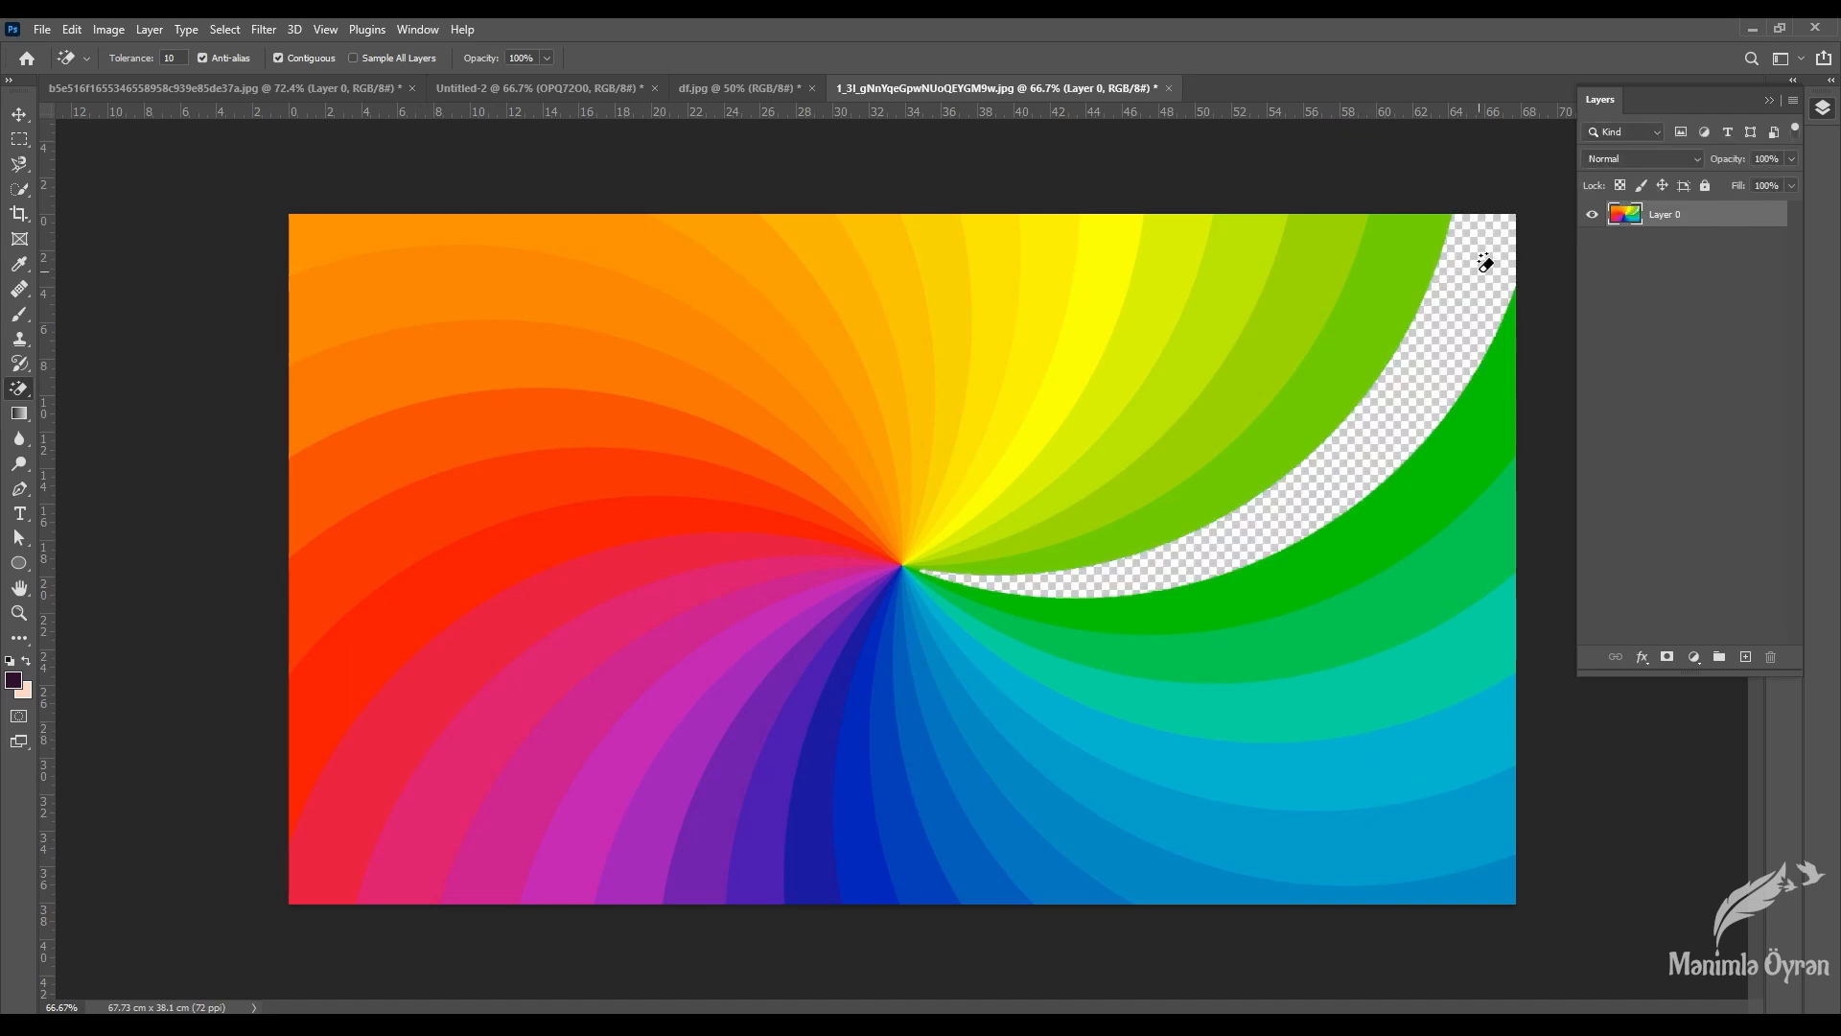
click(1498, 435)
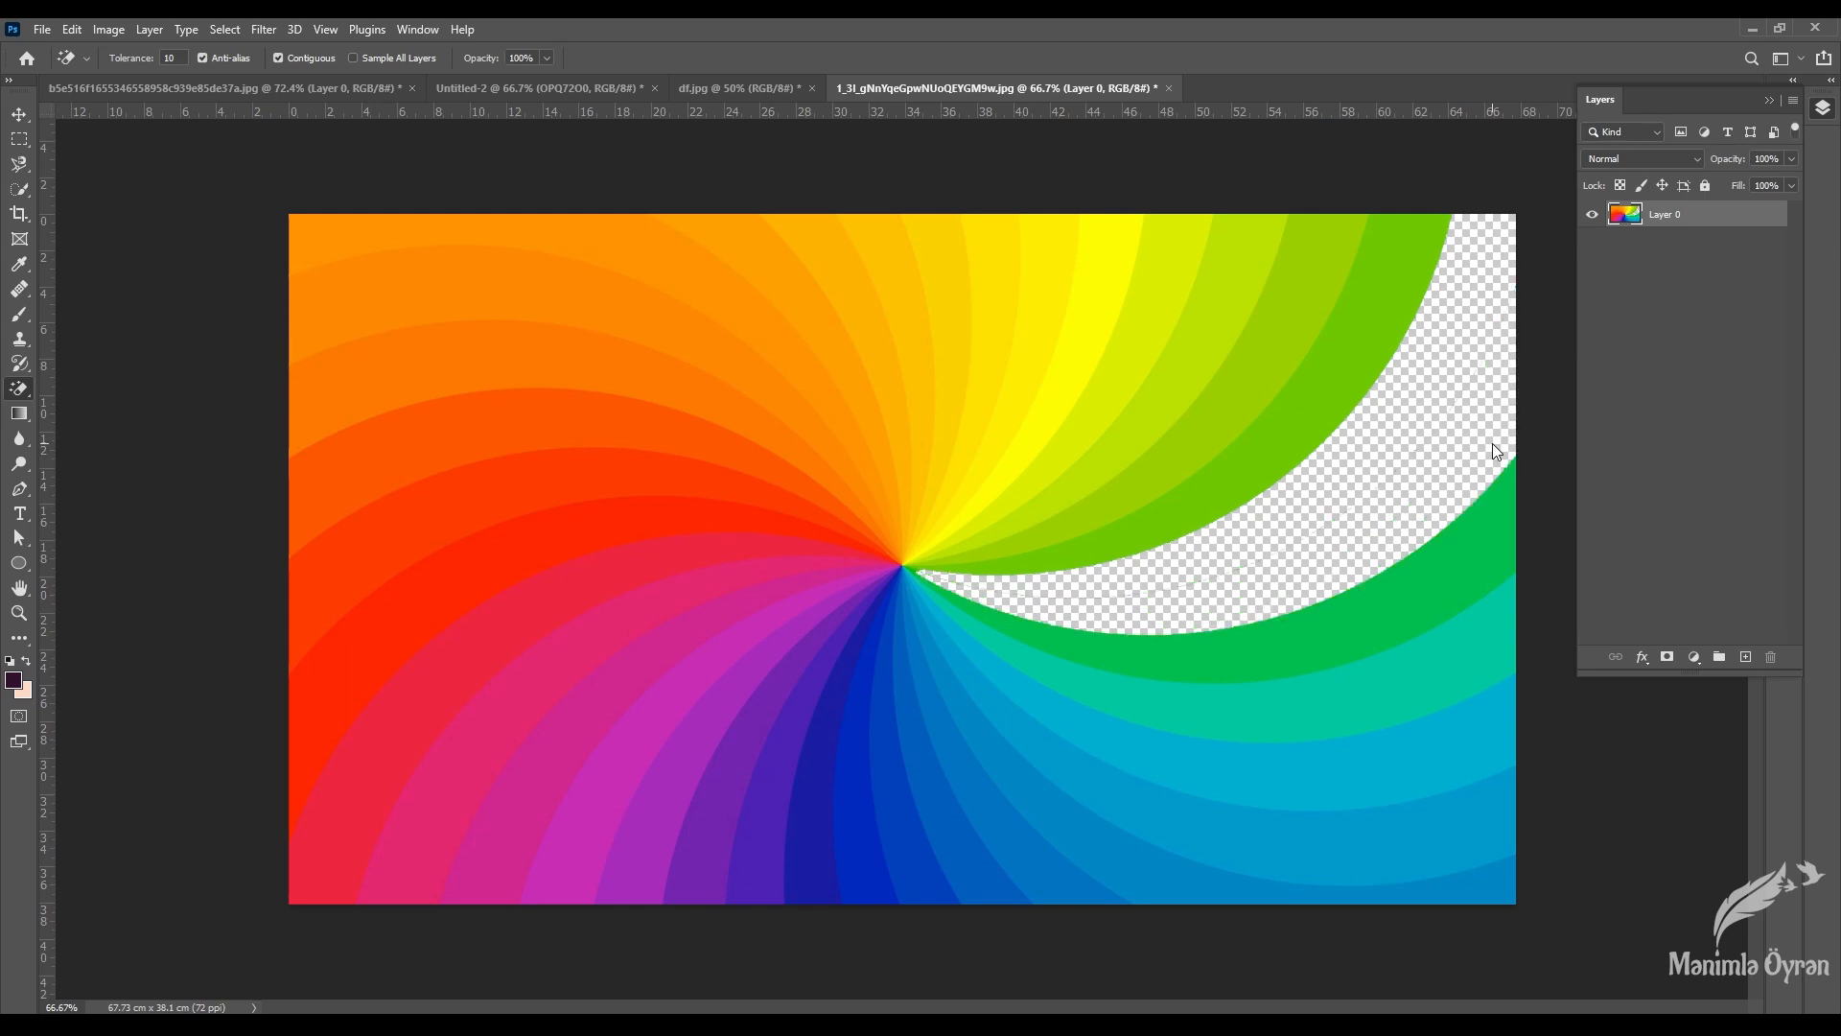
click(1378, 632)
click(1406, 685)
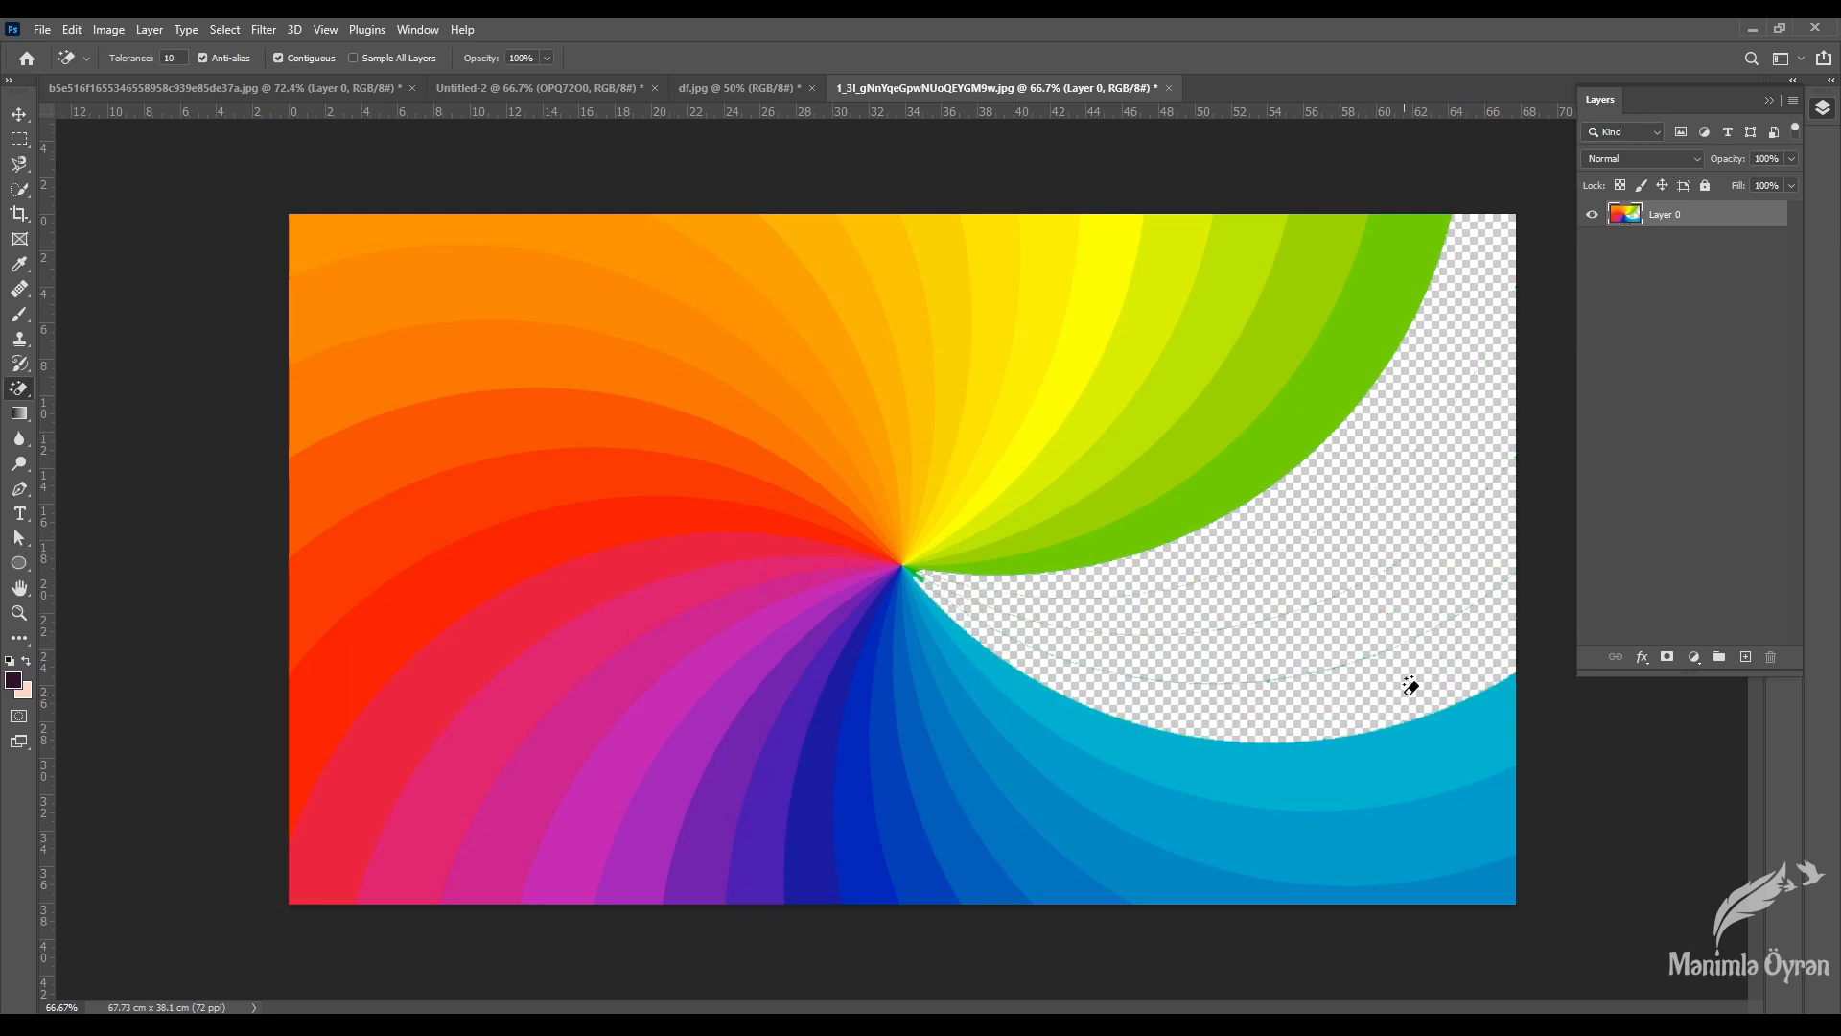
key(ctrl+z)
key(ctrl+z)
key(ctrl+z)
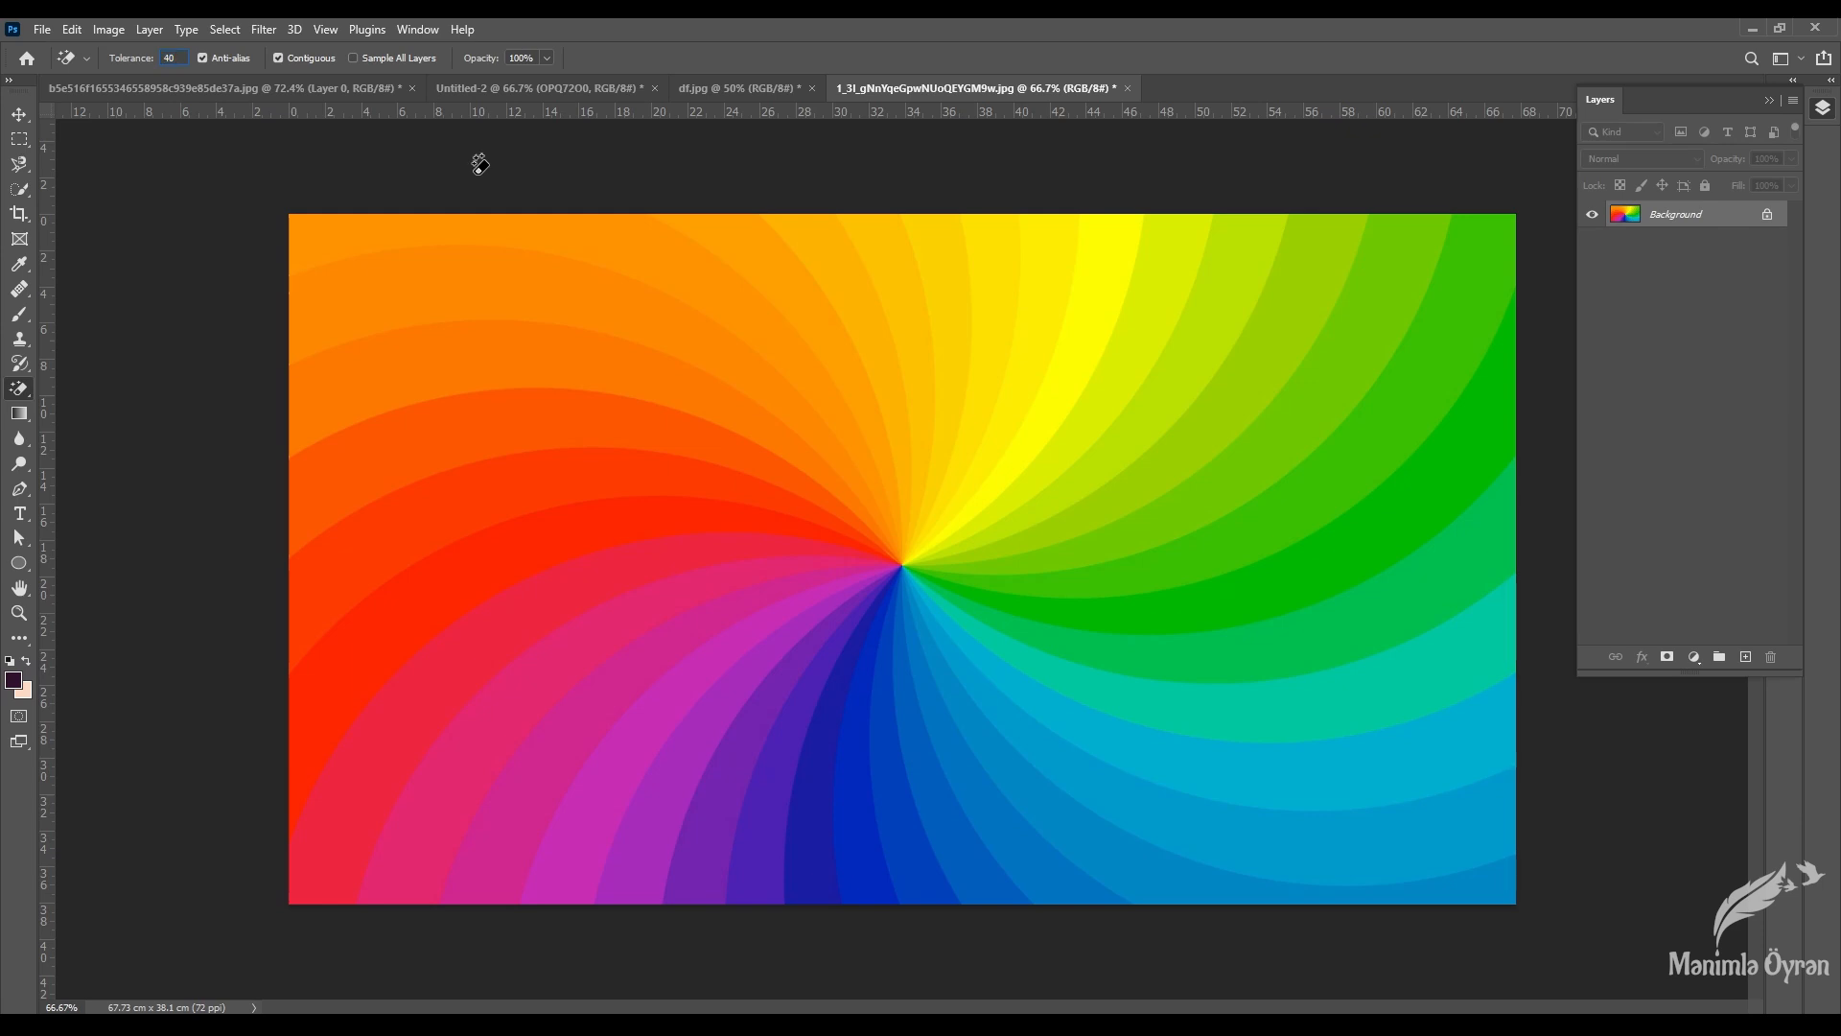
Step: Test the Magic Eraser on the blue bands at tolerance 40 and the green bands at tolerance 60, undoing each erasure
click(1436, 848)
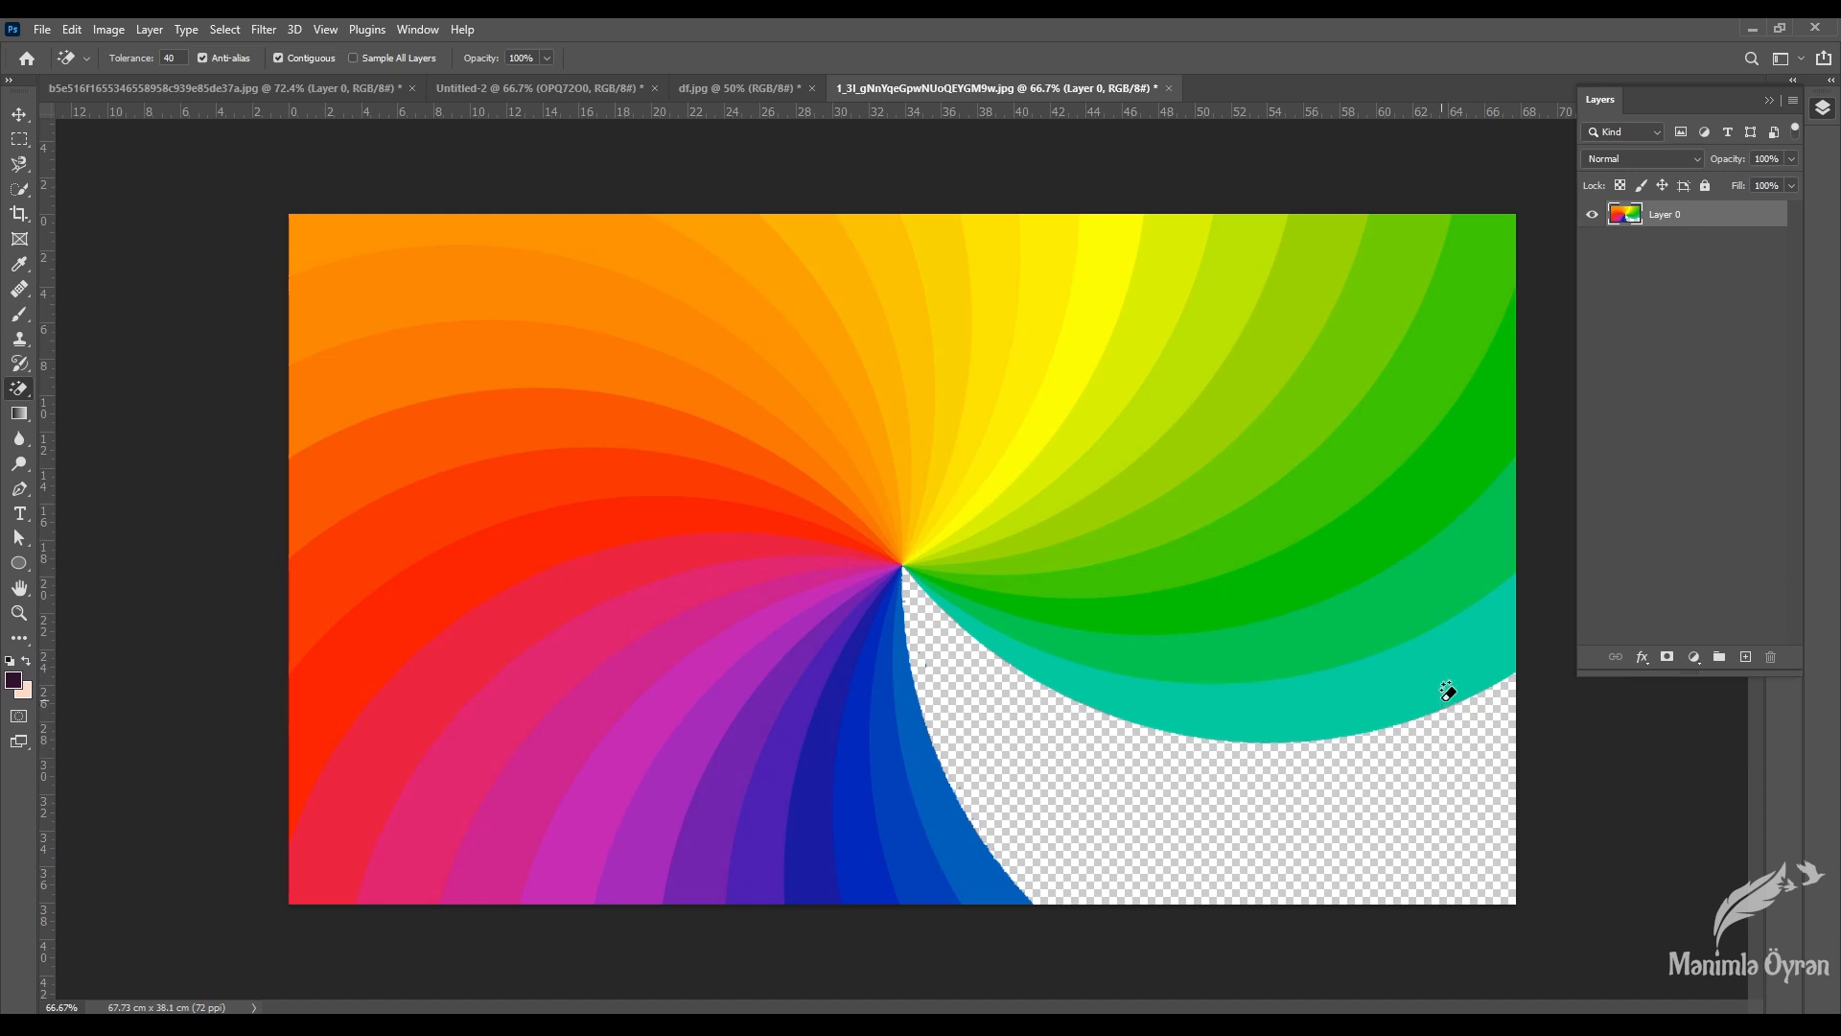
key(ctrl+z)
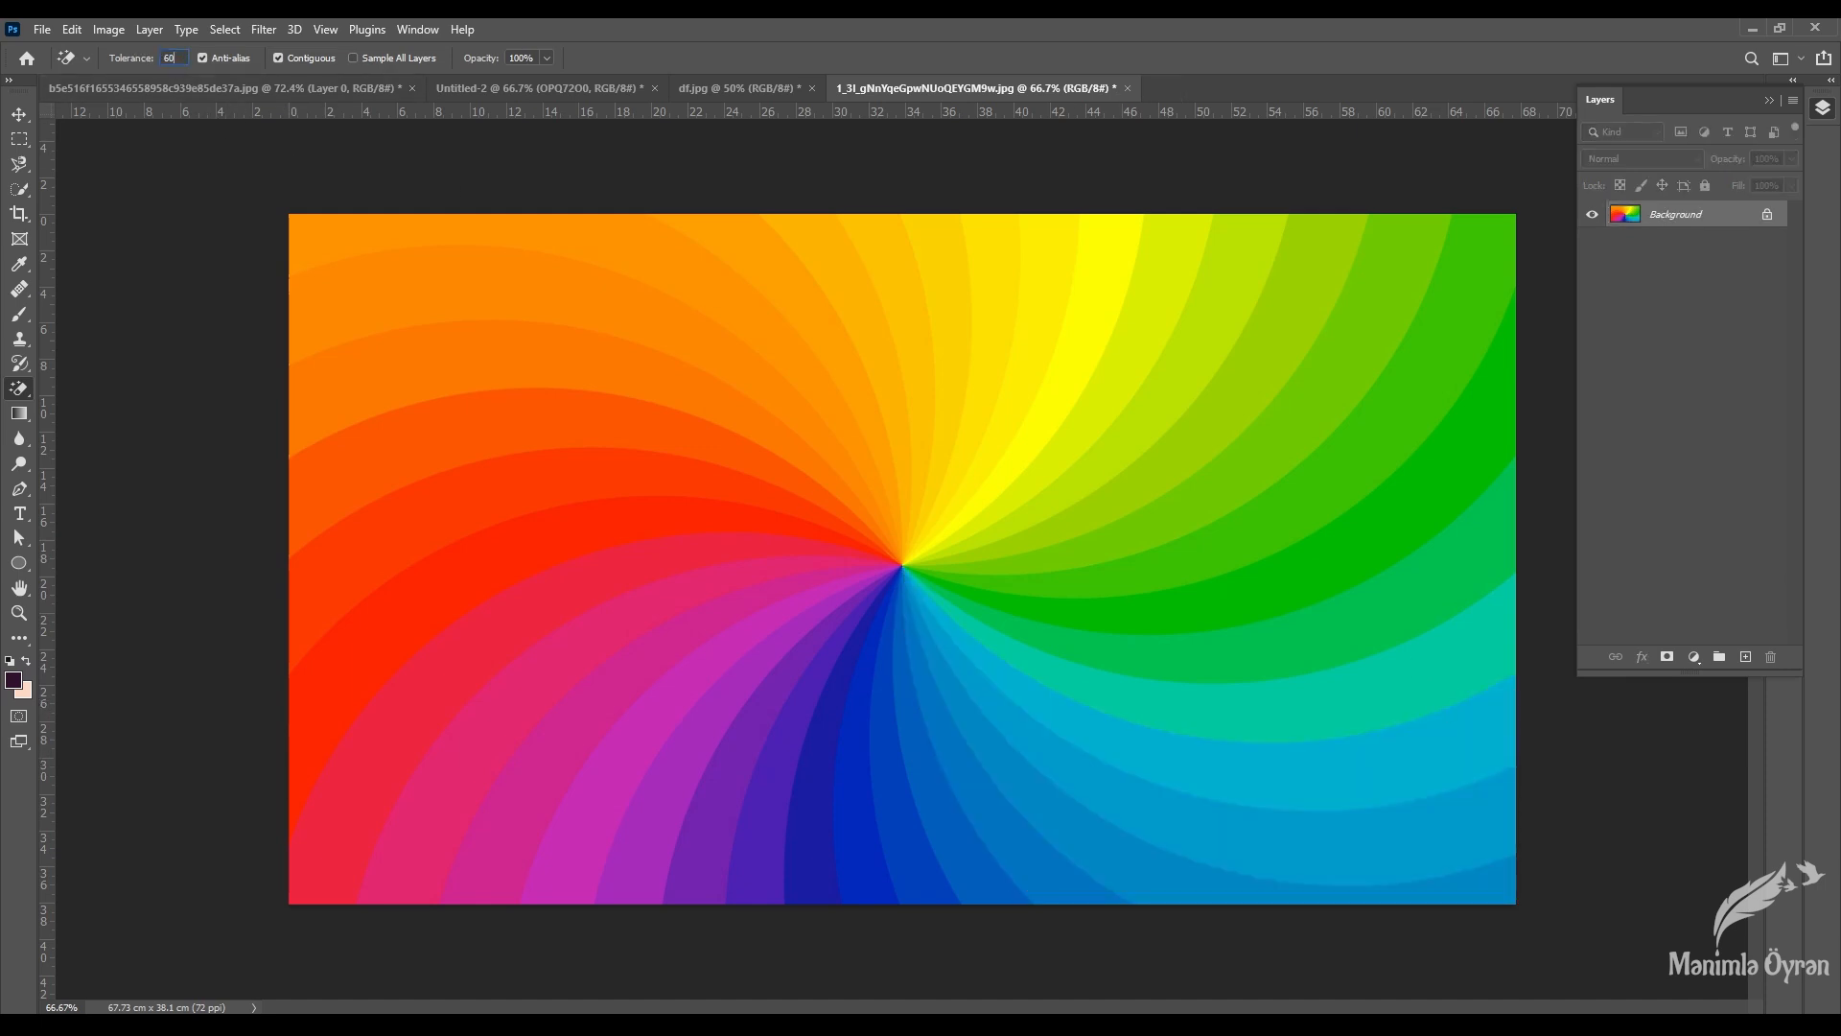
key(Return)
click(1410, 409)
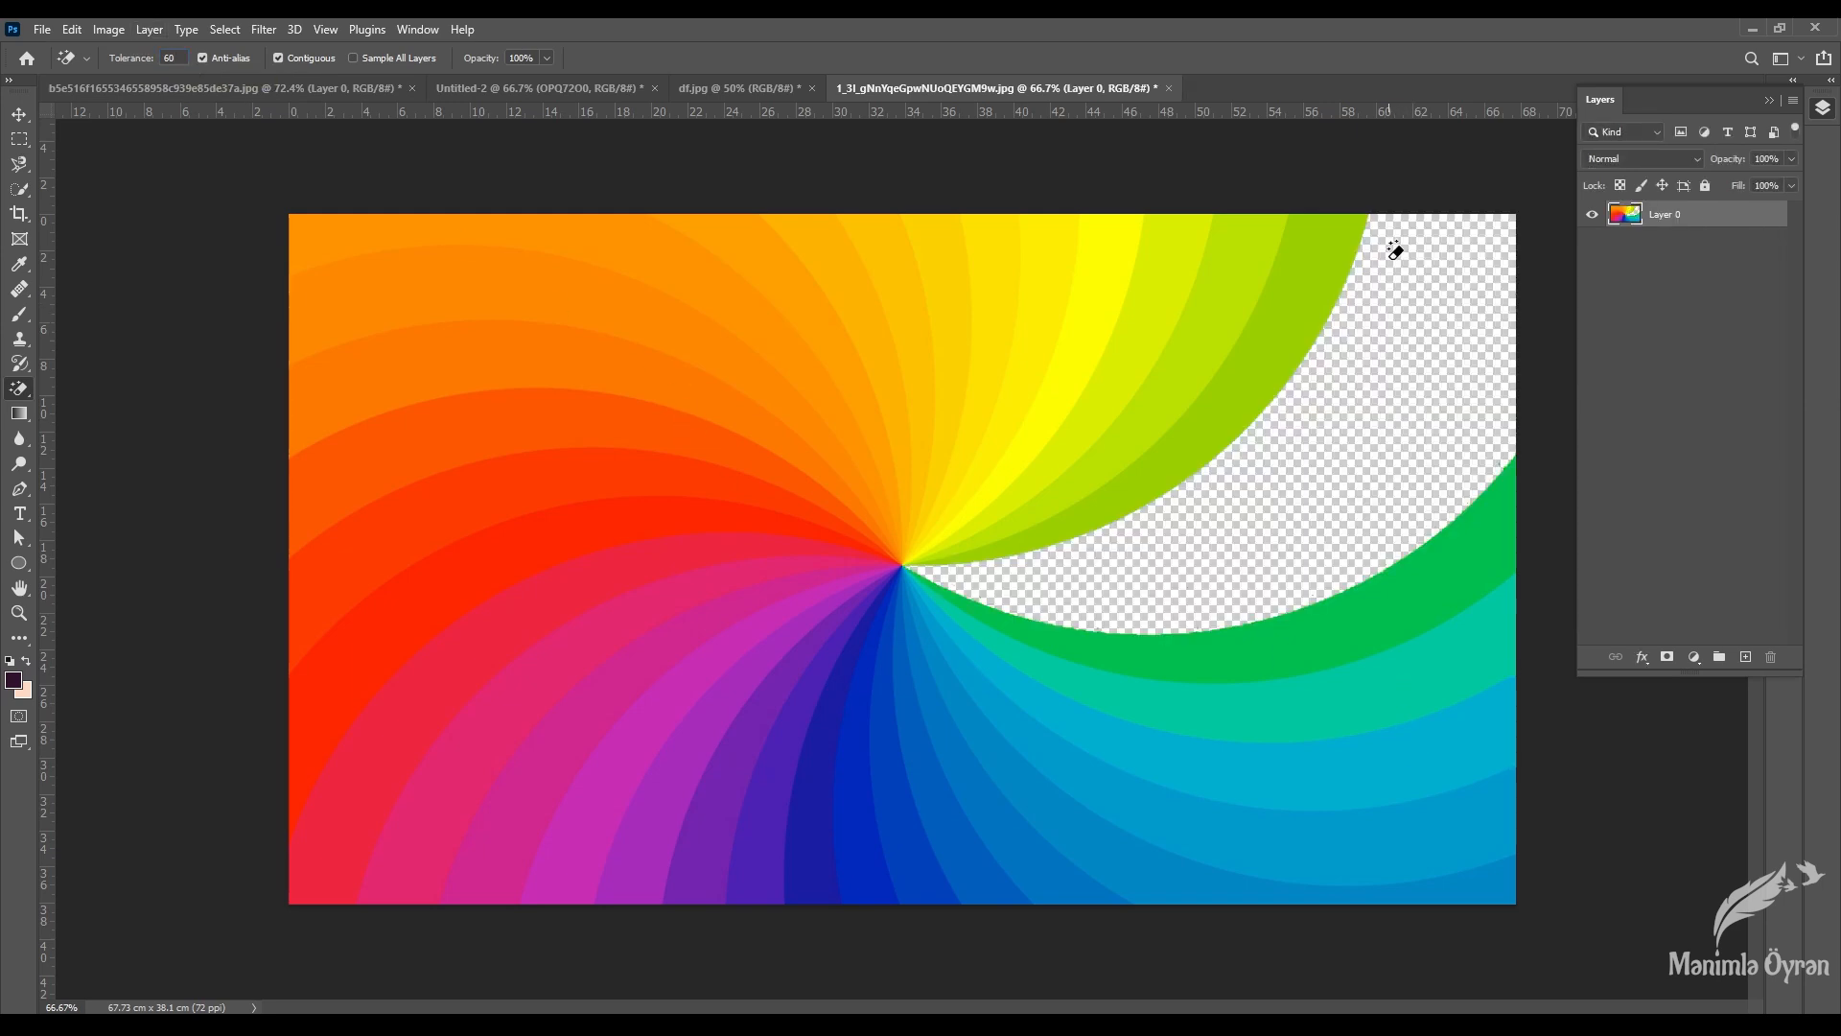
key(ctrl+z)
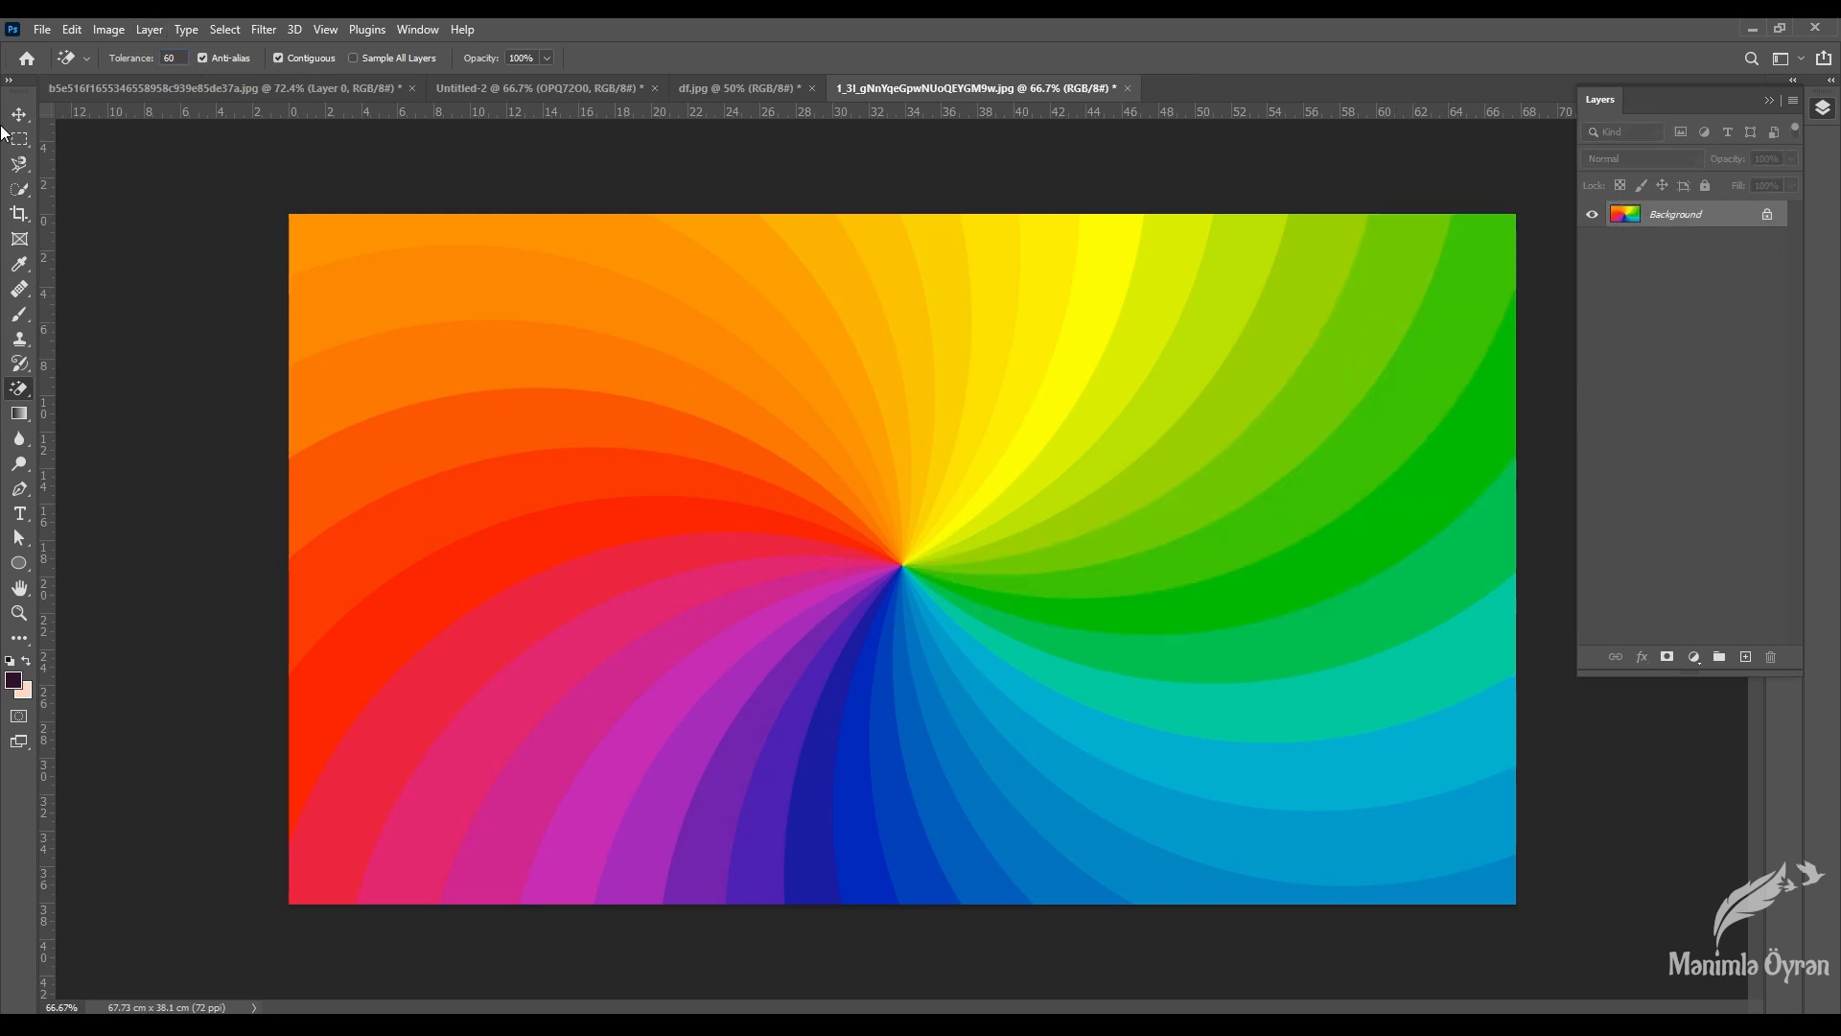
Step: Set the tolerance to 100, erase the red and orange bands of the swirl, and undo the erasure
text(100)
click(480, 573)
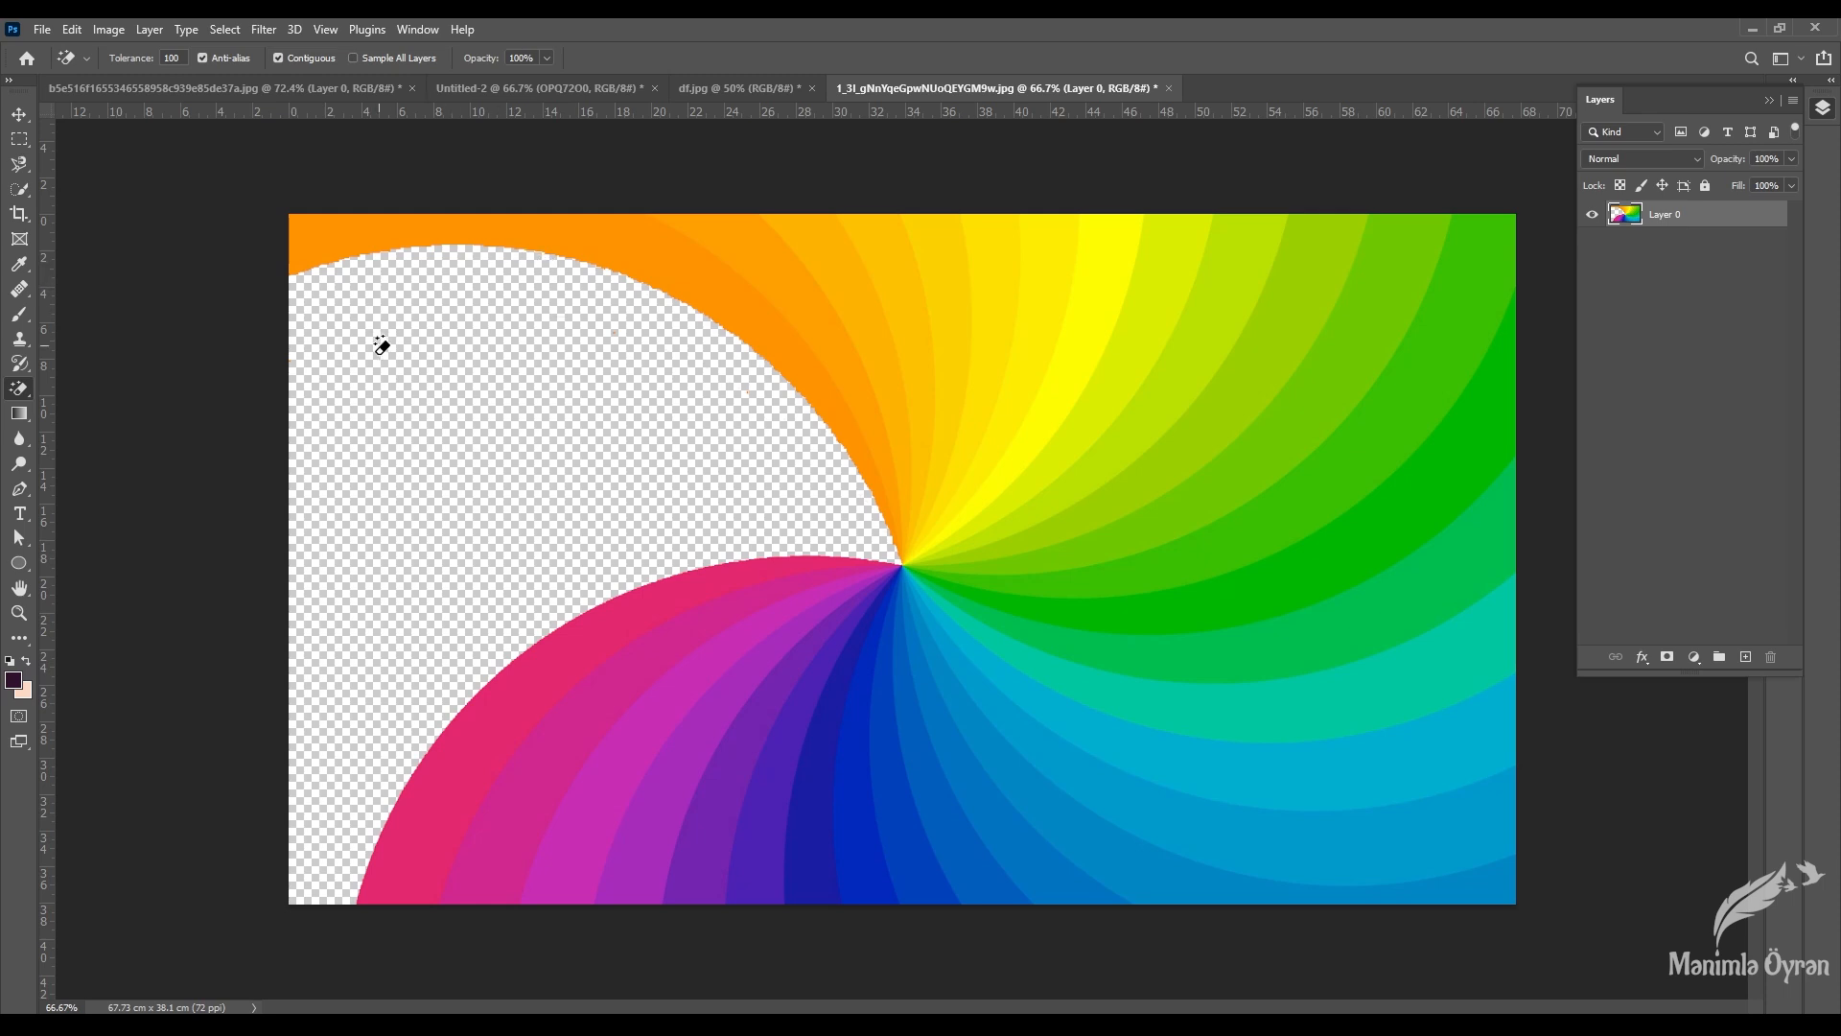
key(ctrl+z)
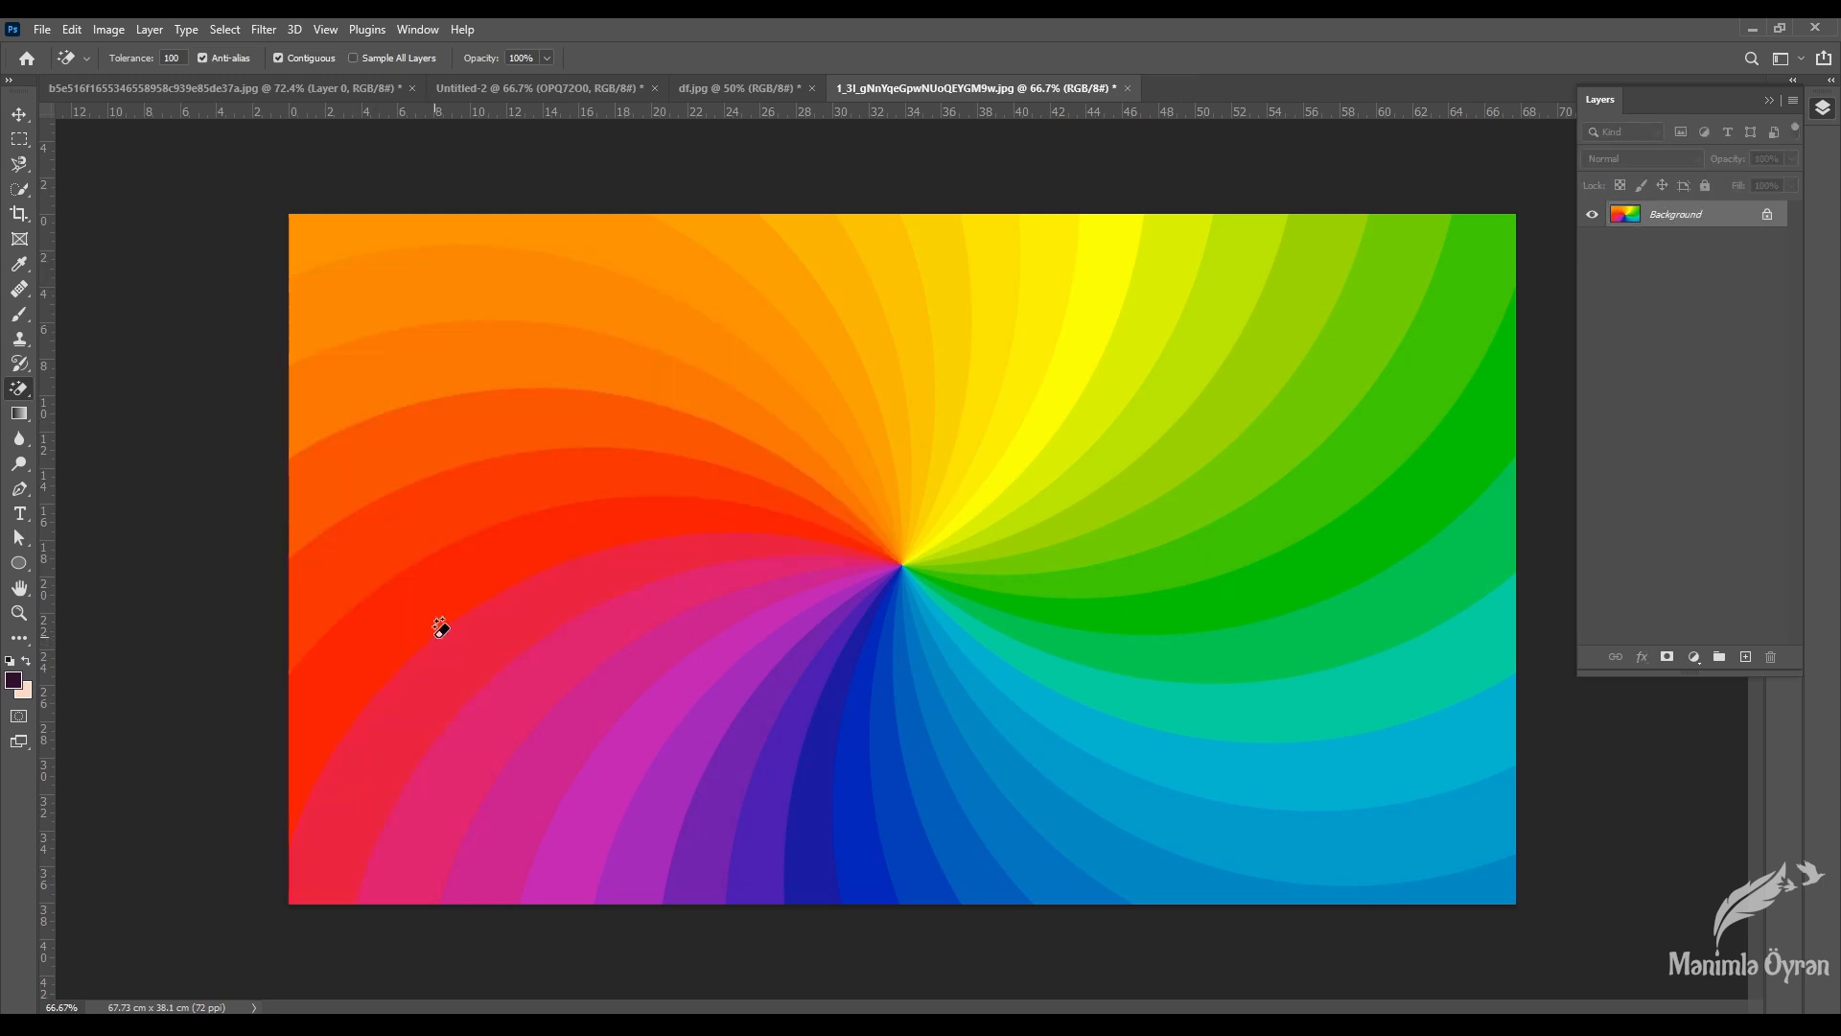
Step: Set the tolerance to 1, erase the orange-red band of the swirl, and undo the erasure
click(174, 58)
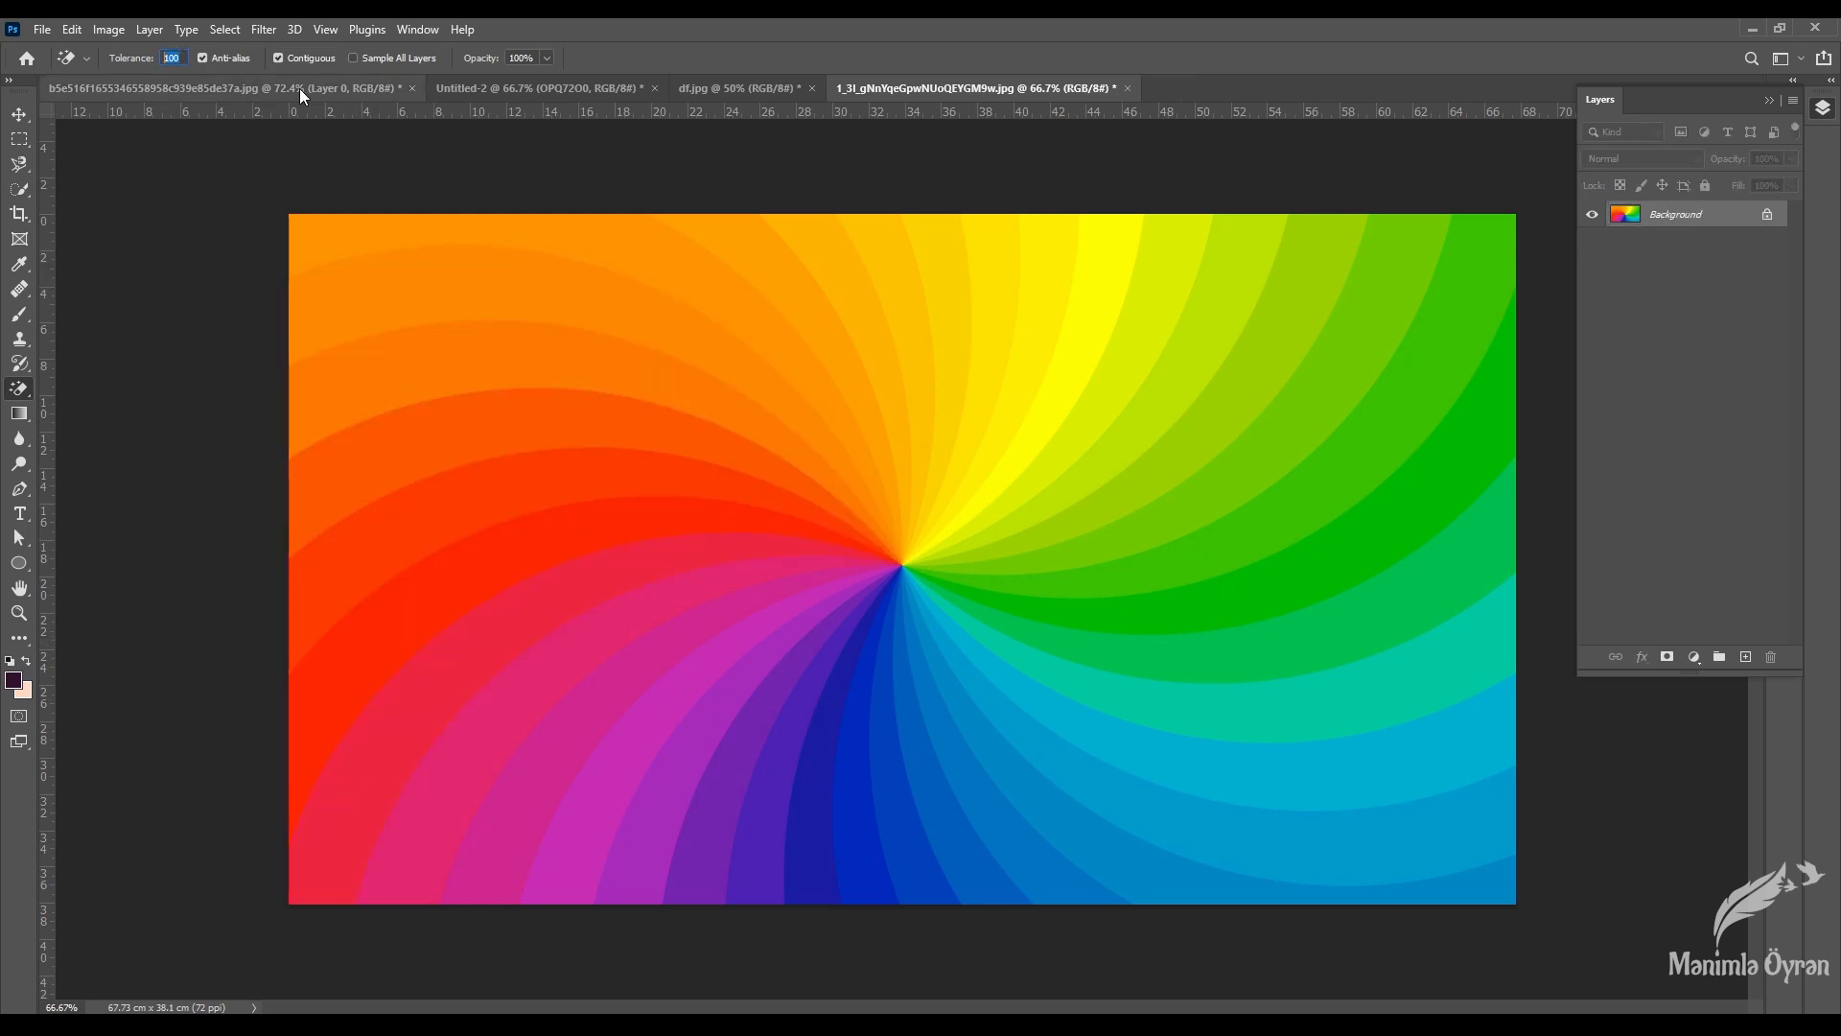
text(1)
click(501, 427)
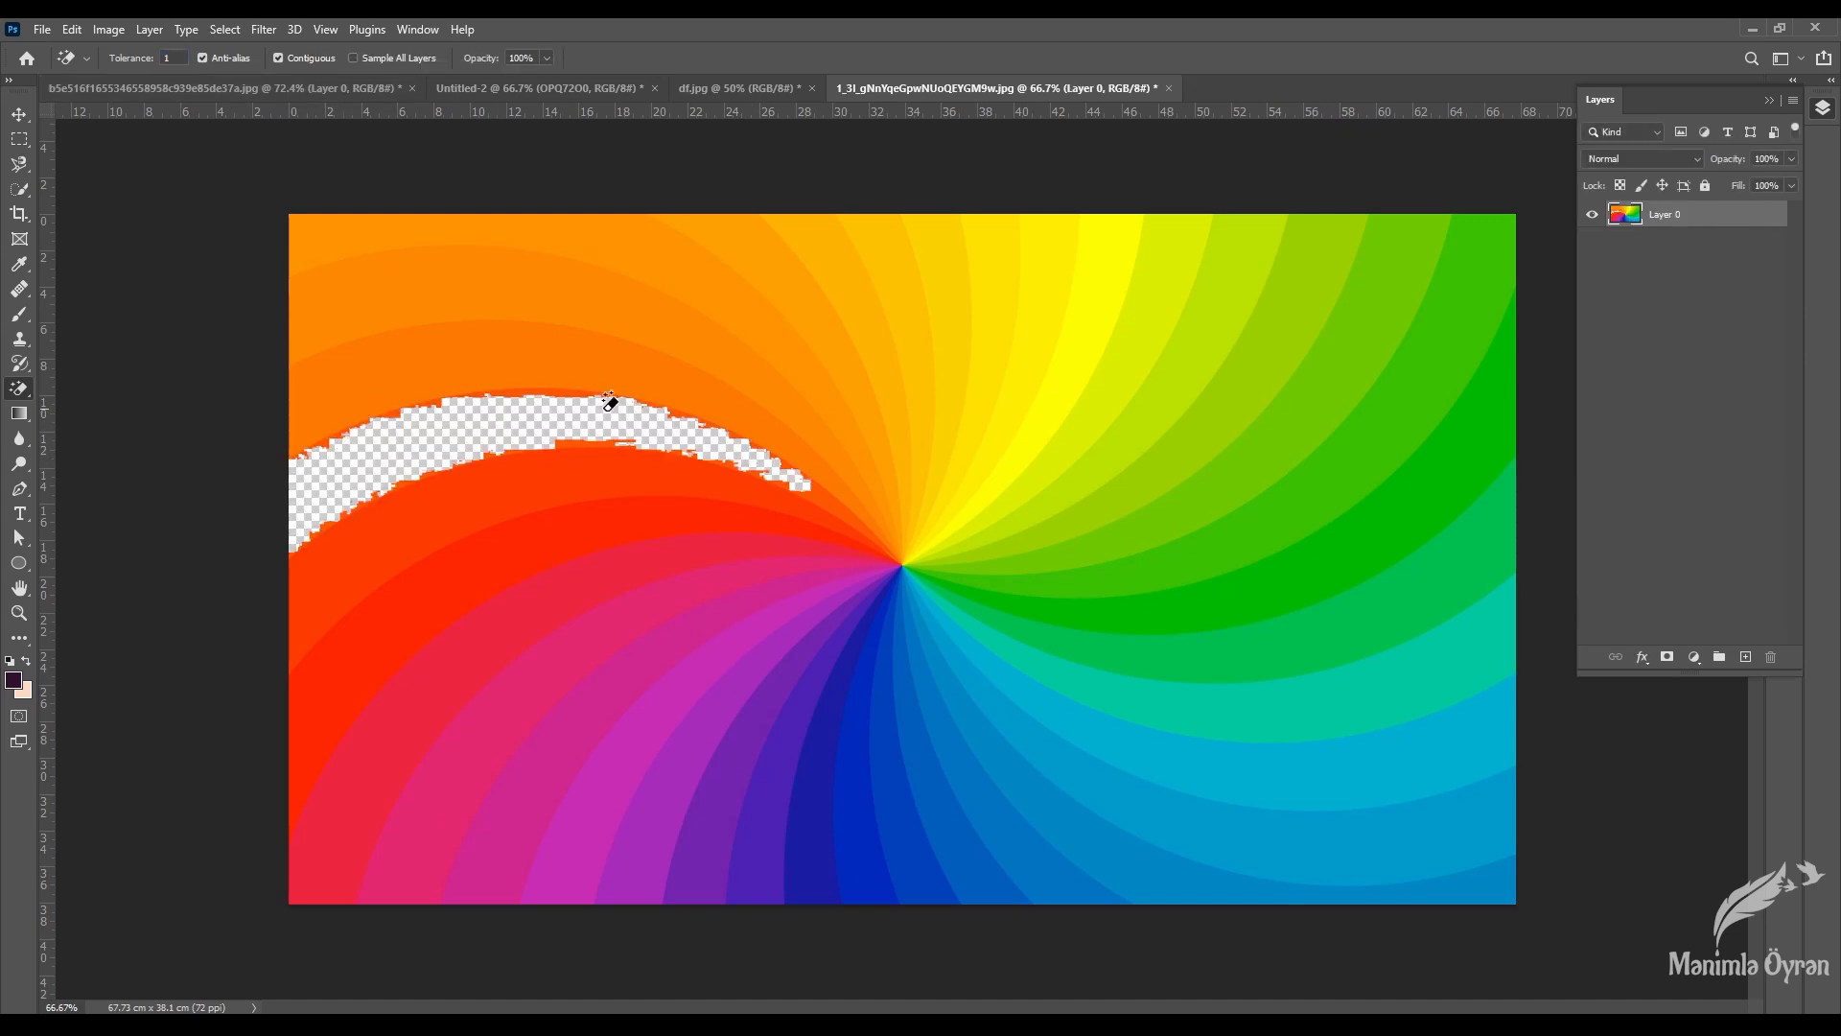
key(ctrl+z)
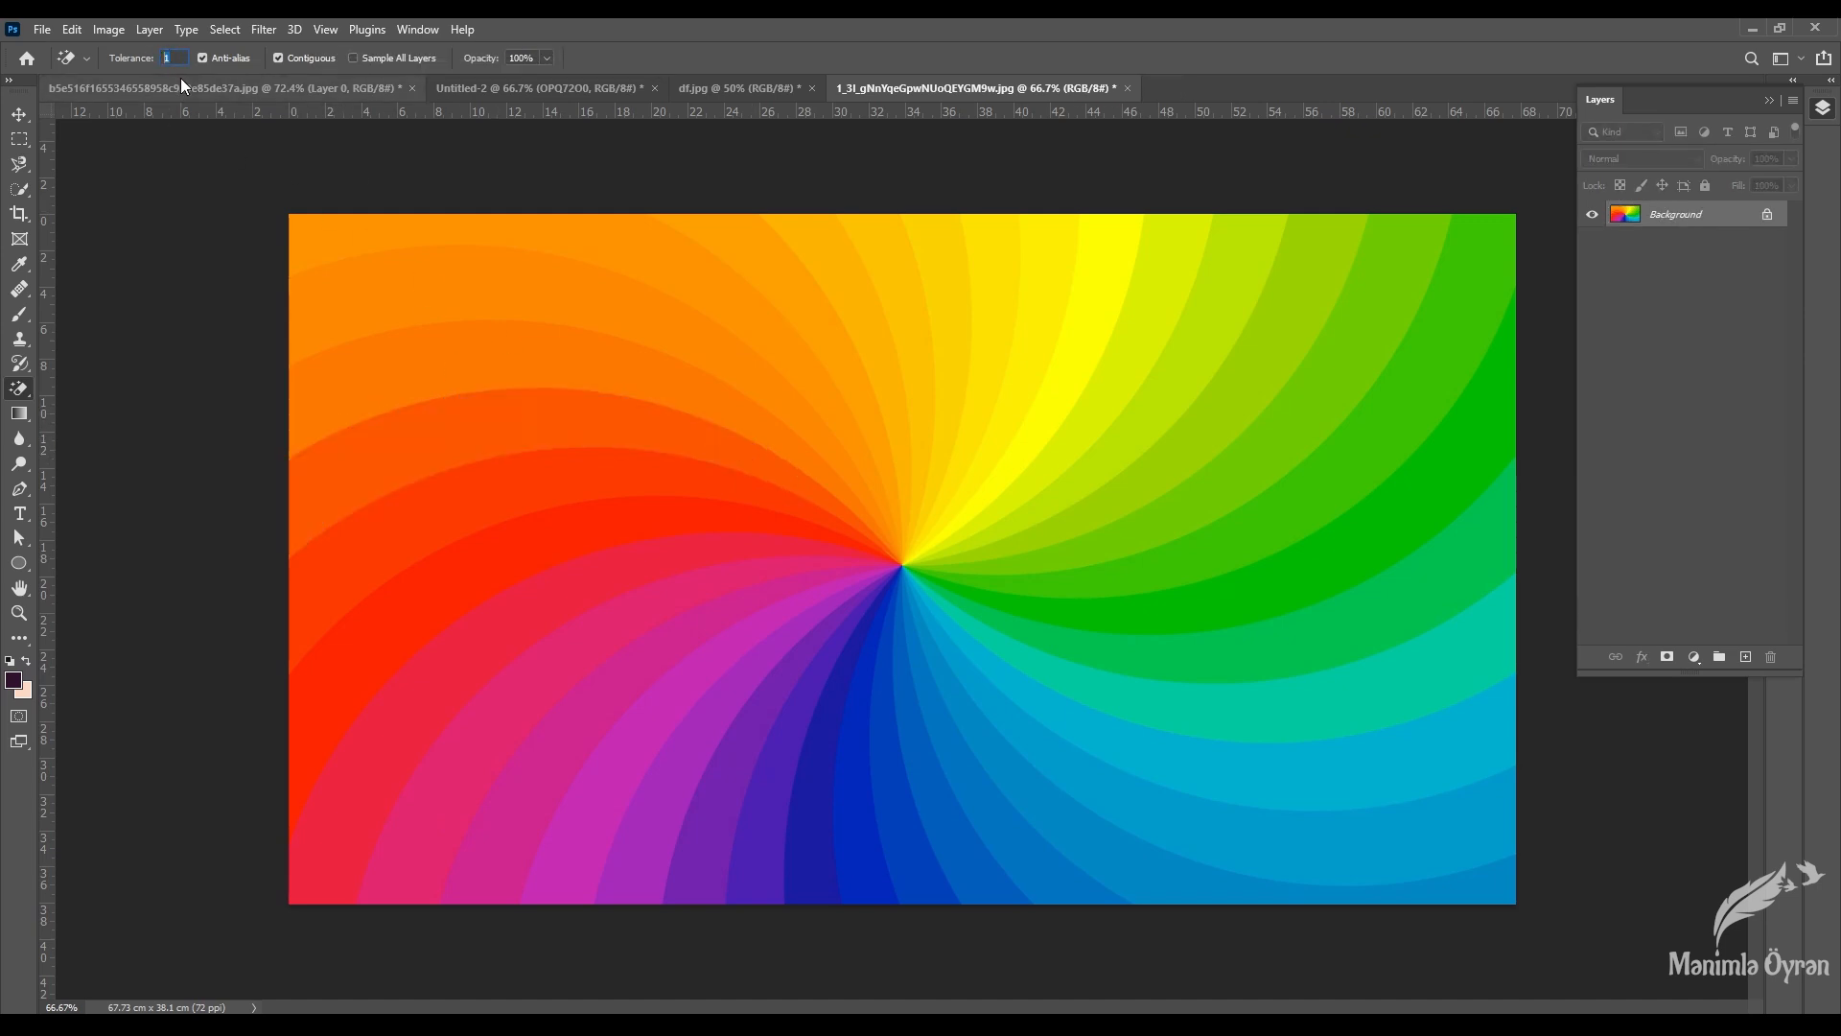
Step: Set the tolerance to 10, erase the swirl's orange-red and dark indigo bands, and undo both erasures
text(0)
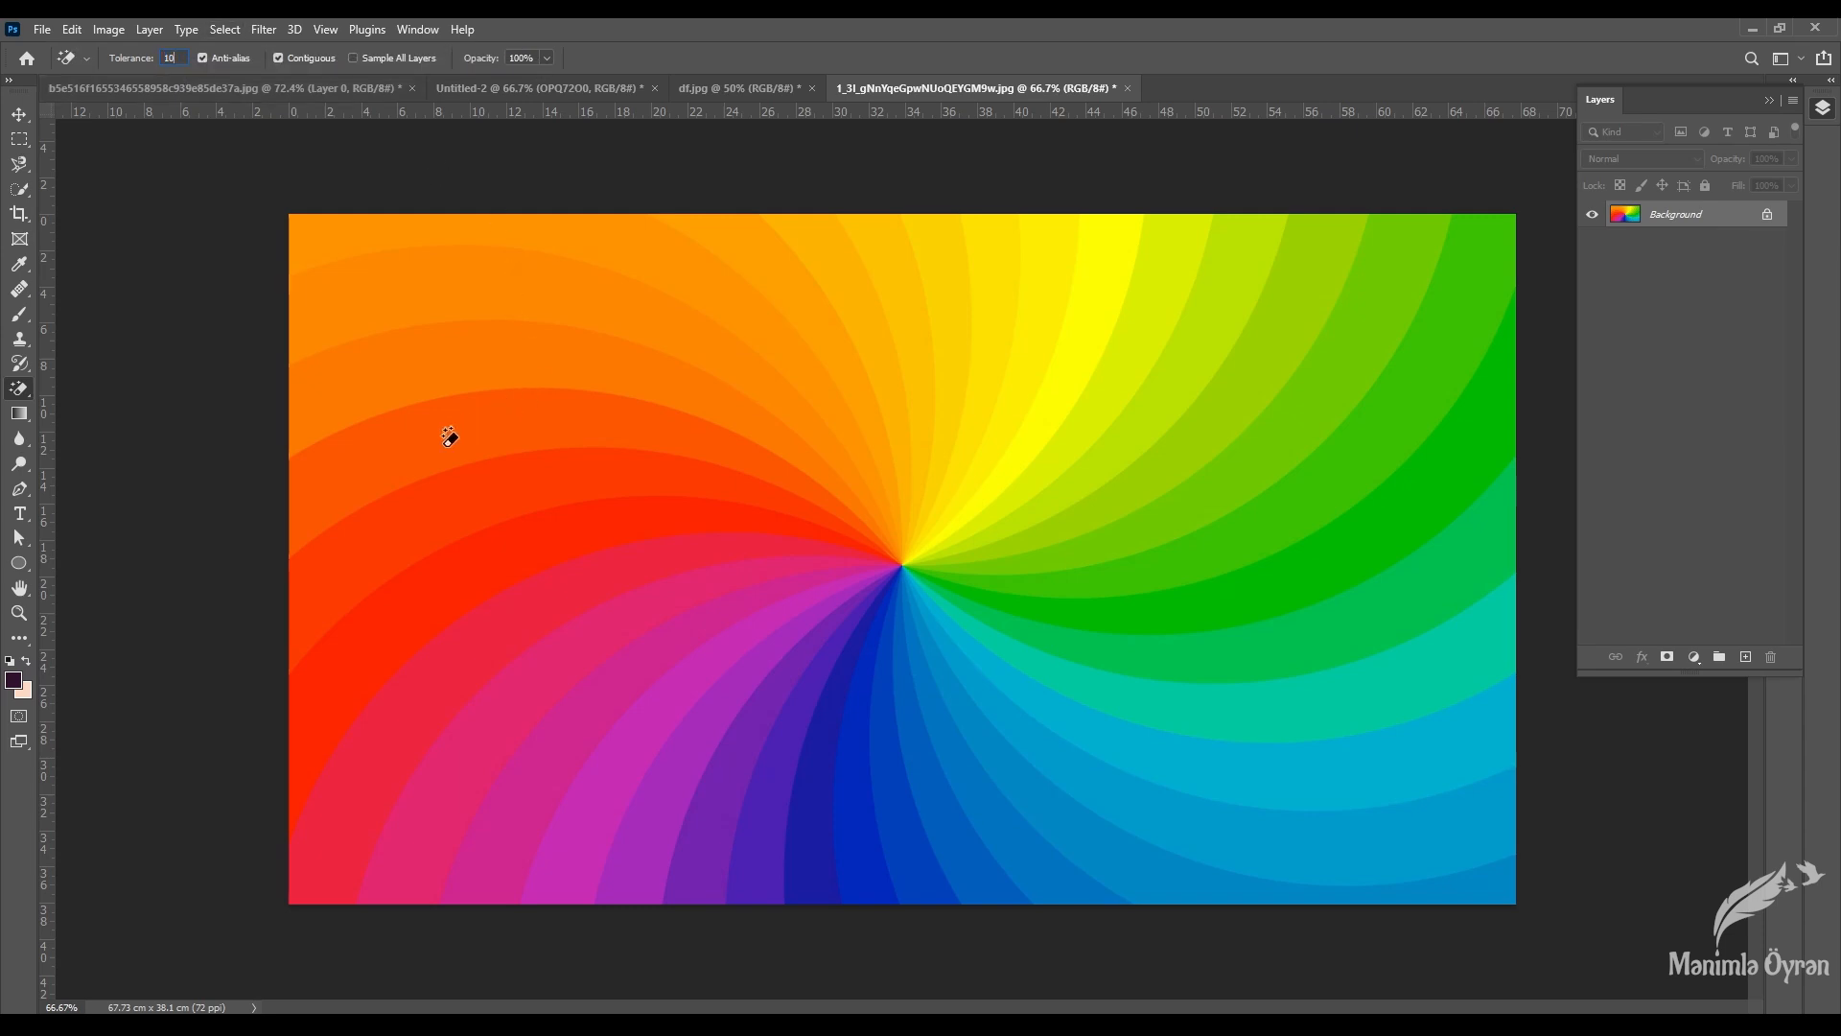
click(456, 429)
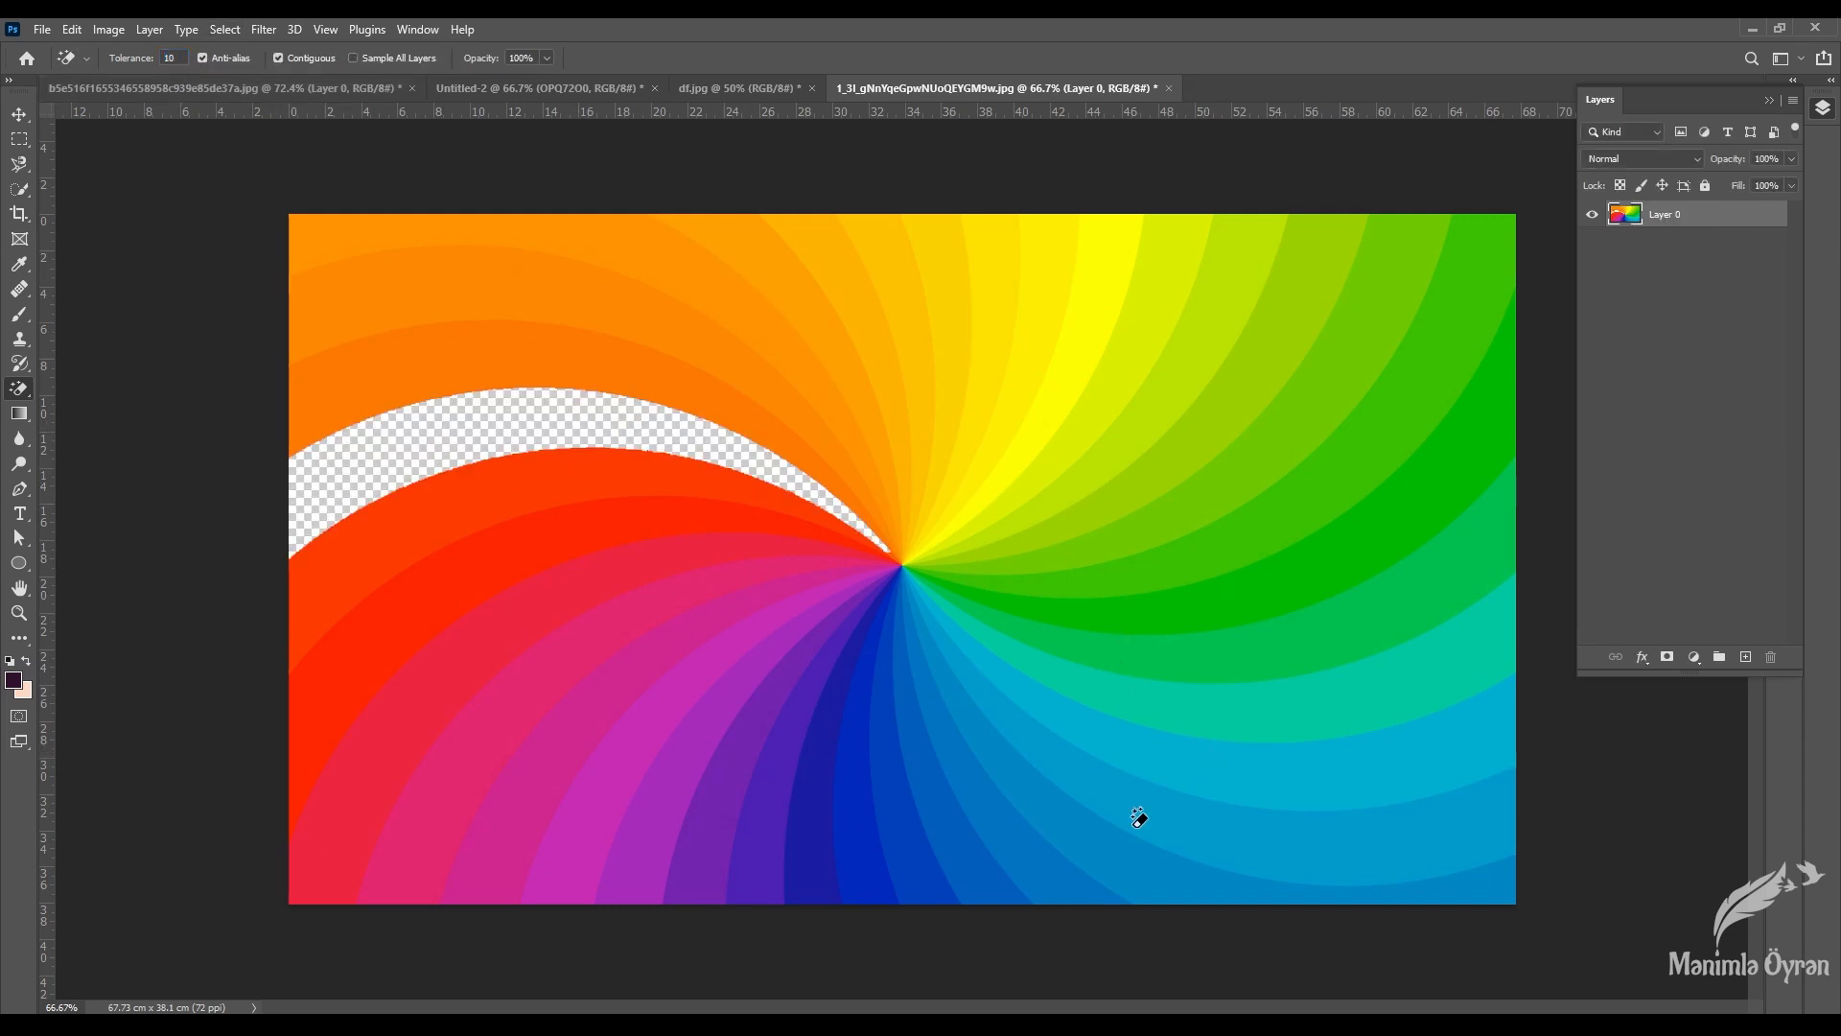
click(821, 858)
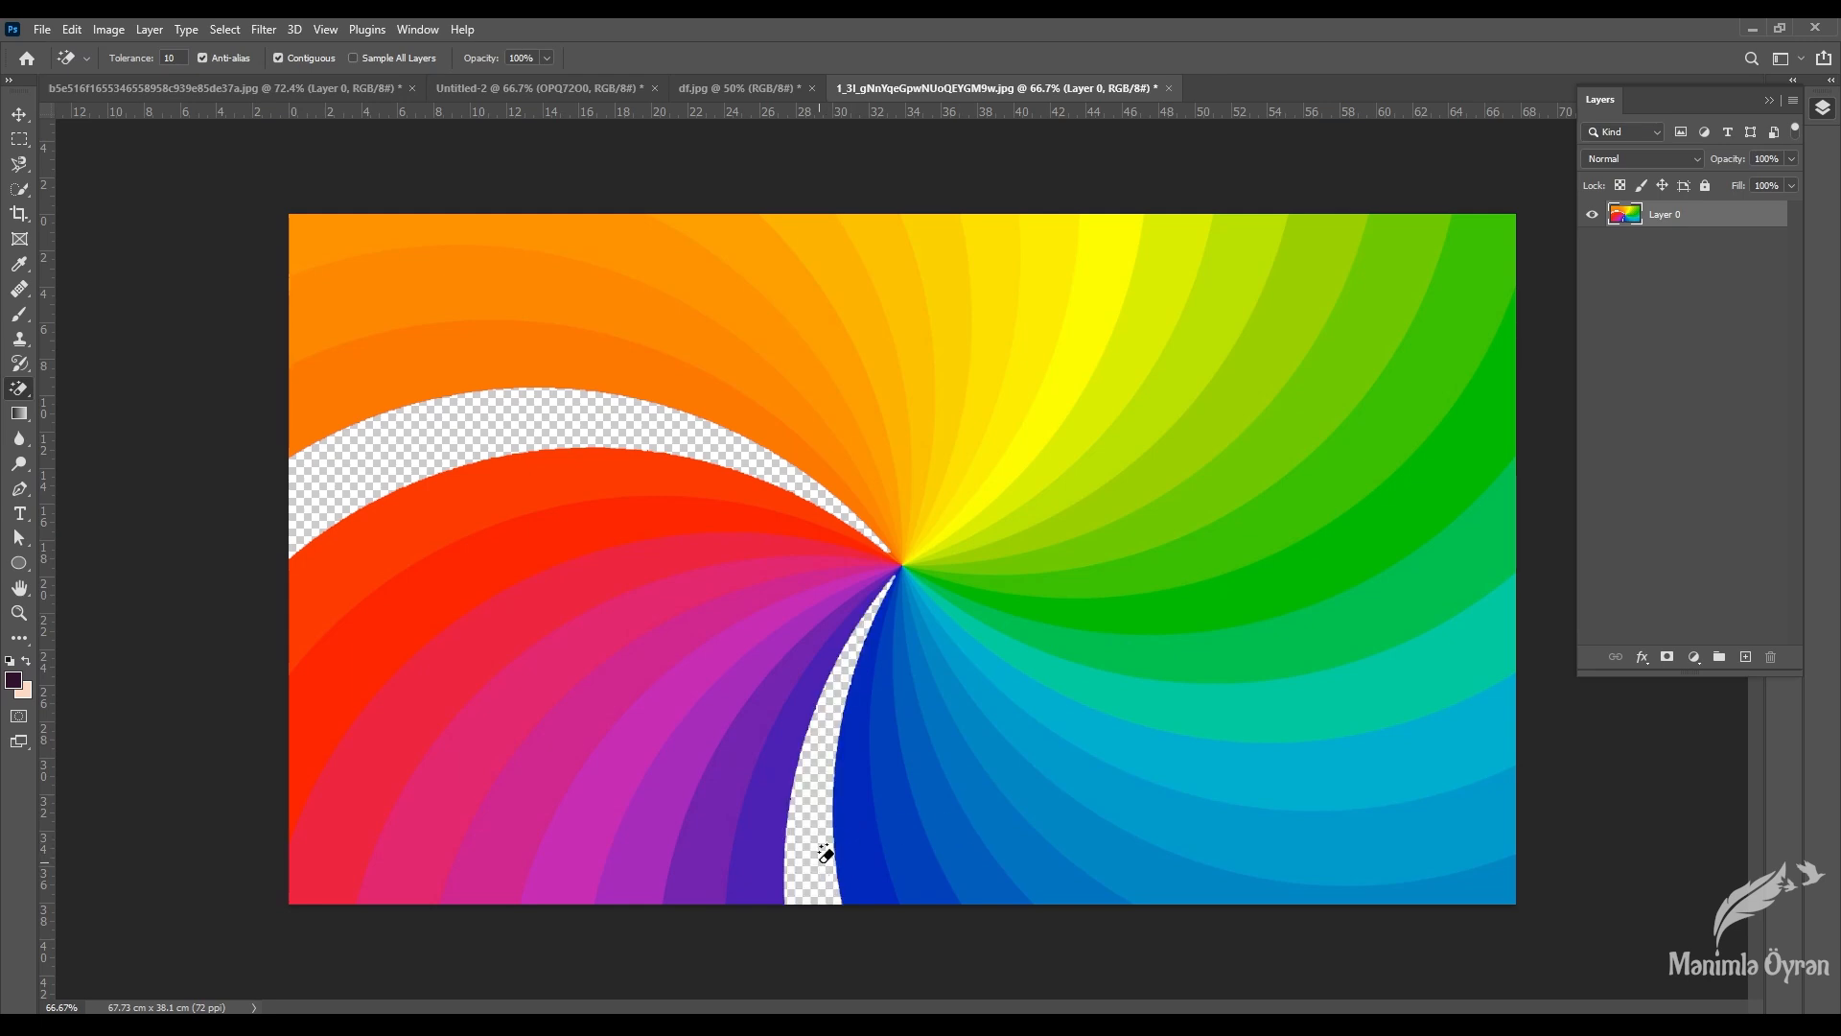
key(ctrl+z)
key(ctrl+z)
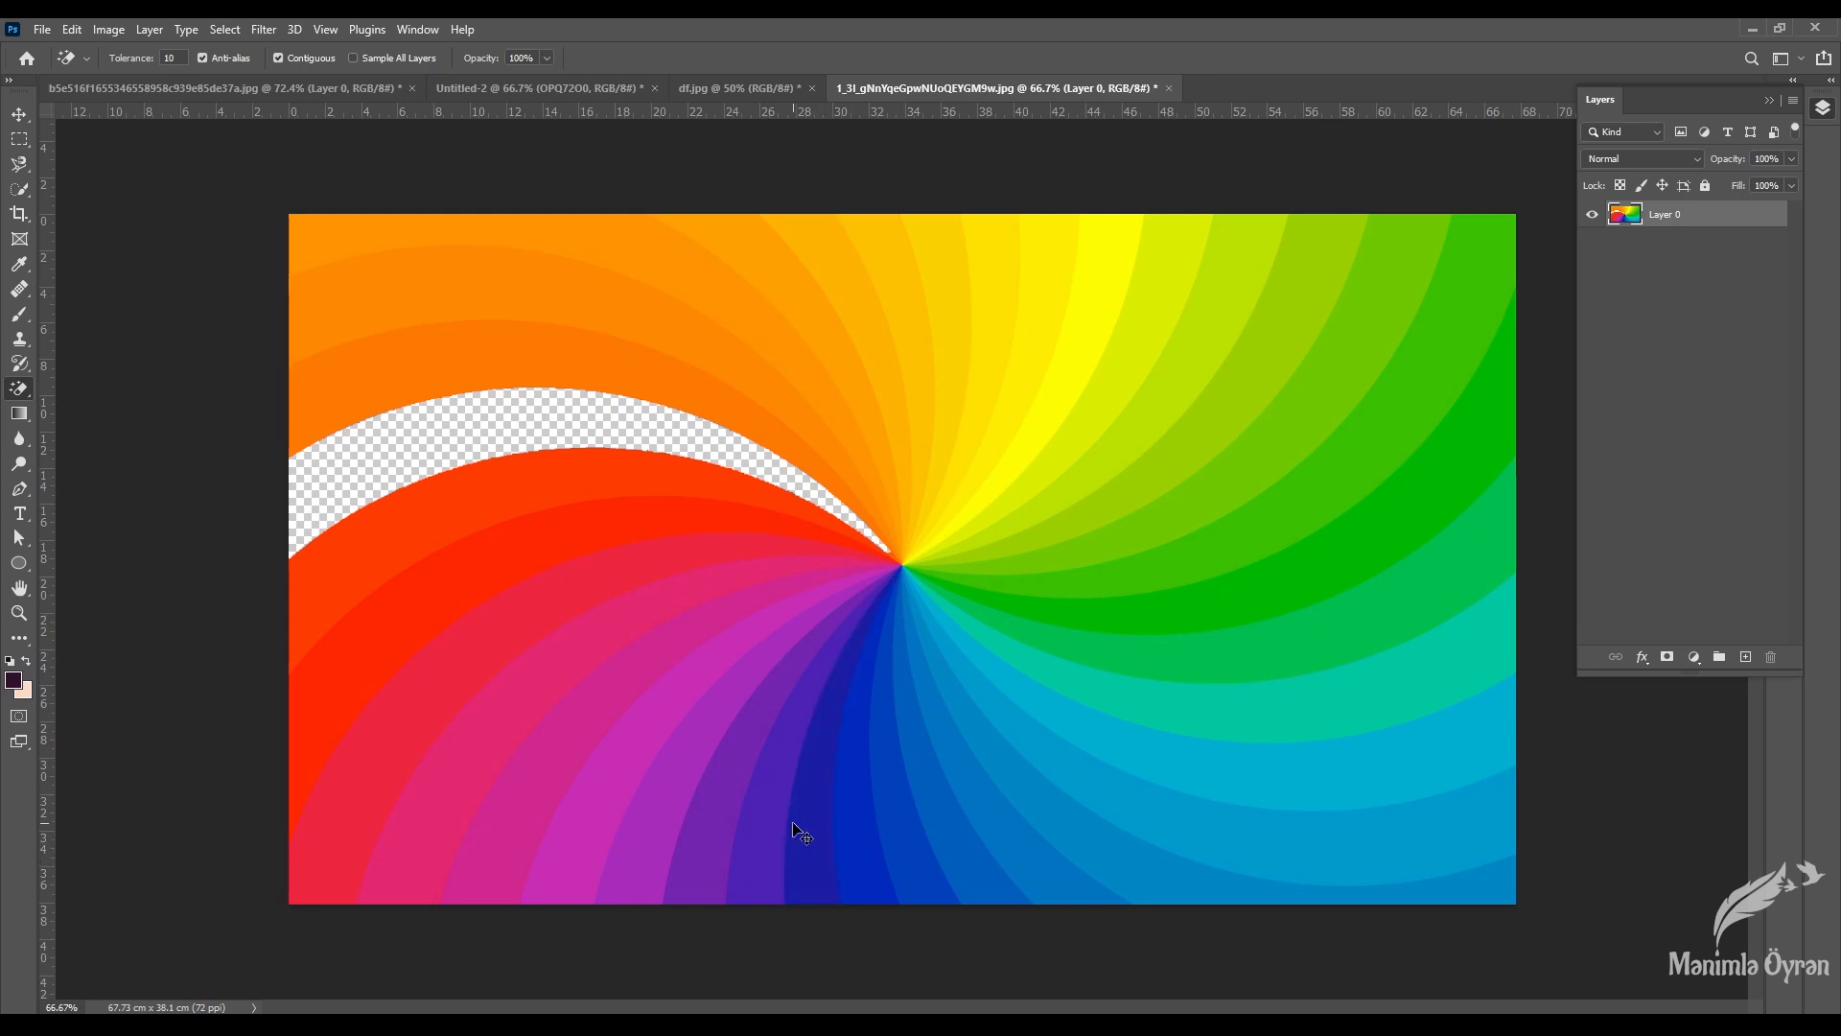
Step: Switch to the df.jpg palette, erase all five green stripes one after another with the Magic Eraser, and undo the erasures
click(740, 85)
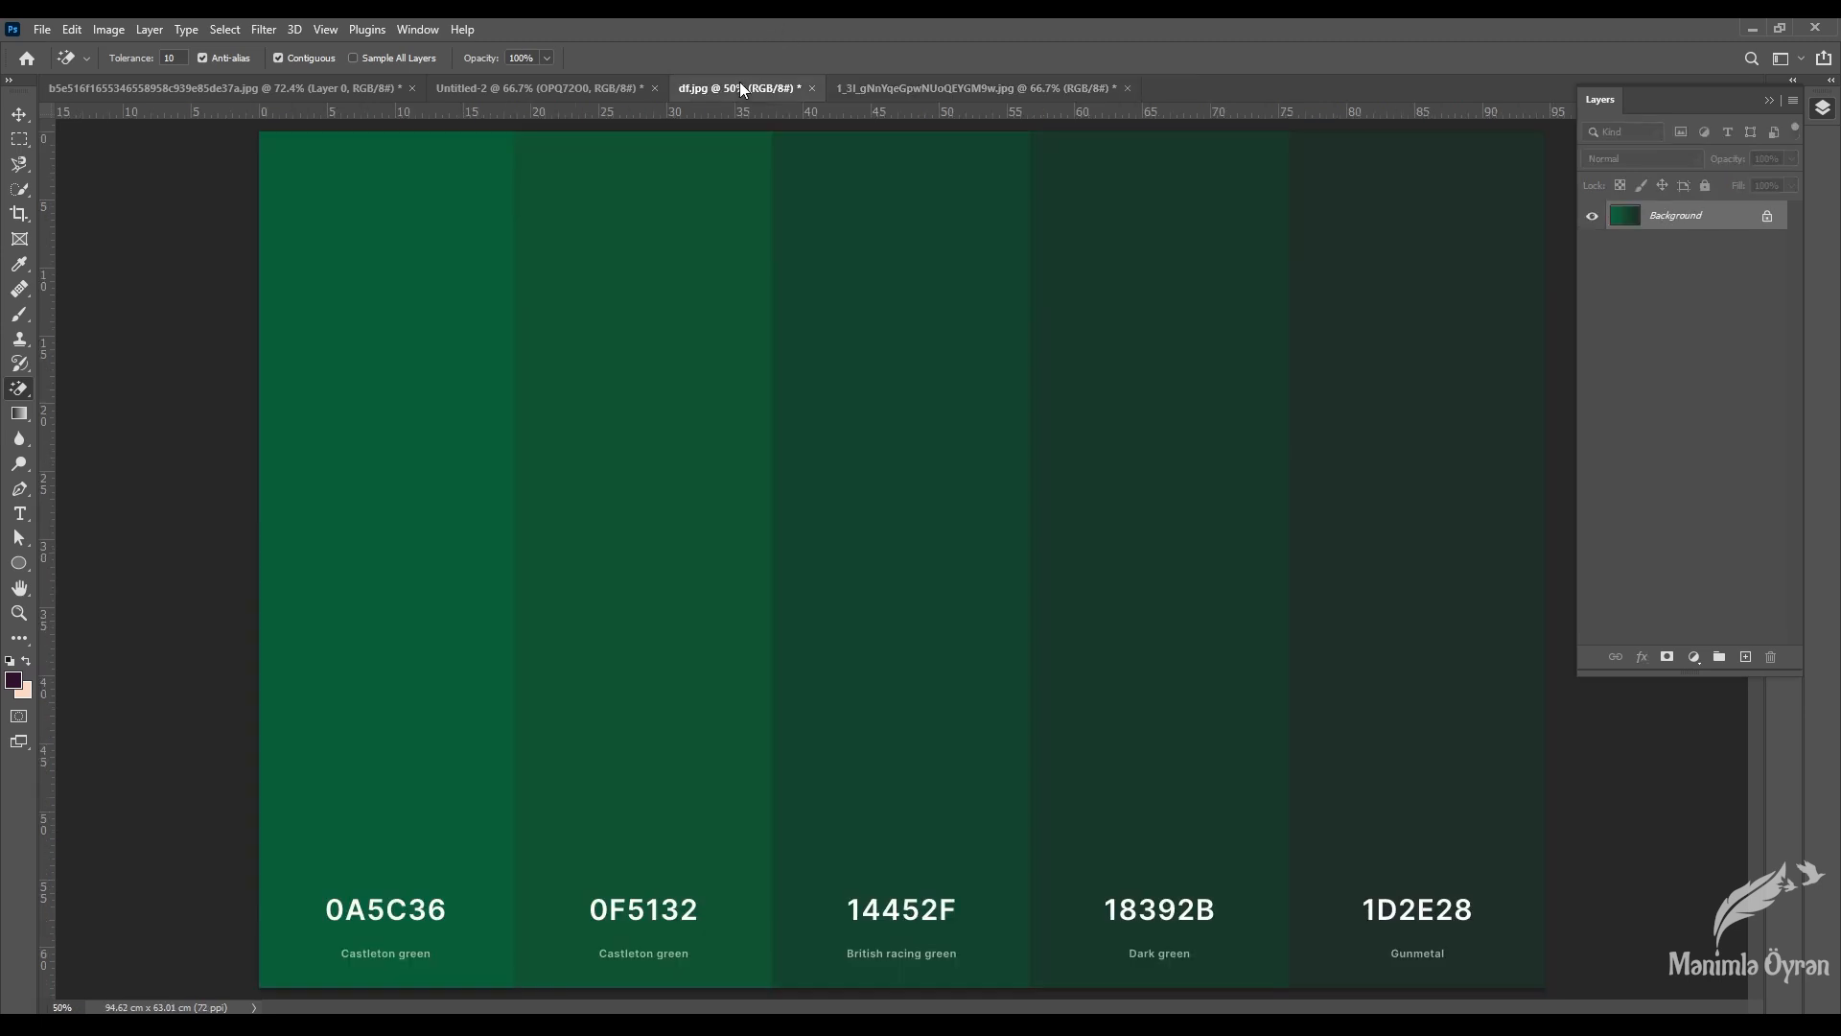
click(360, 287)
click(630, 287)
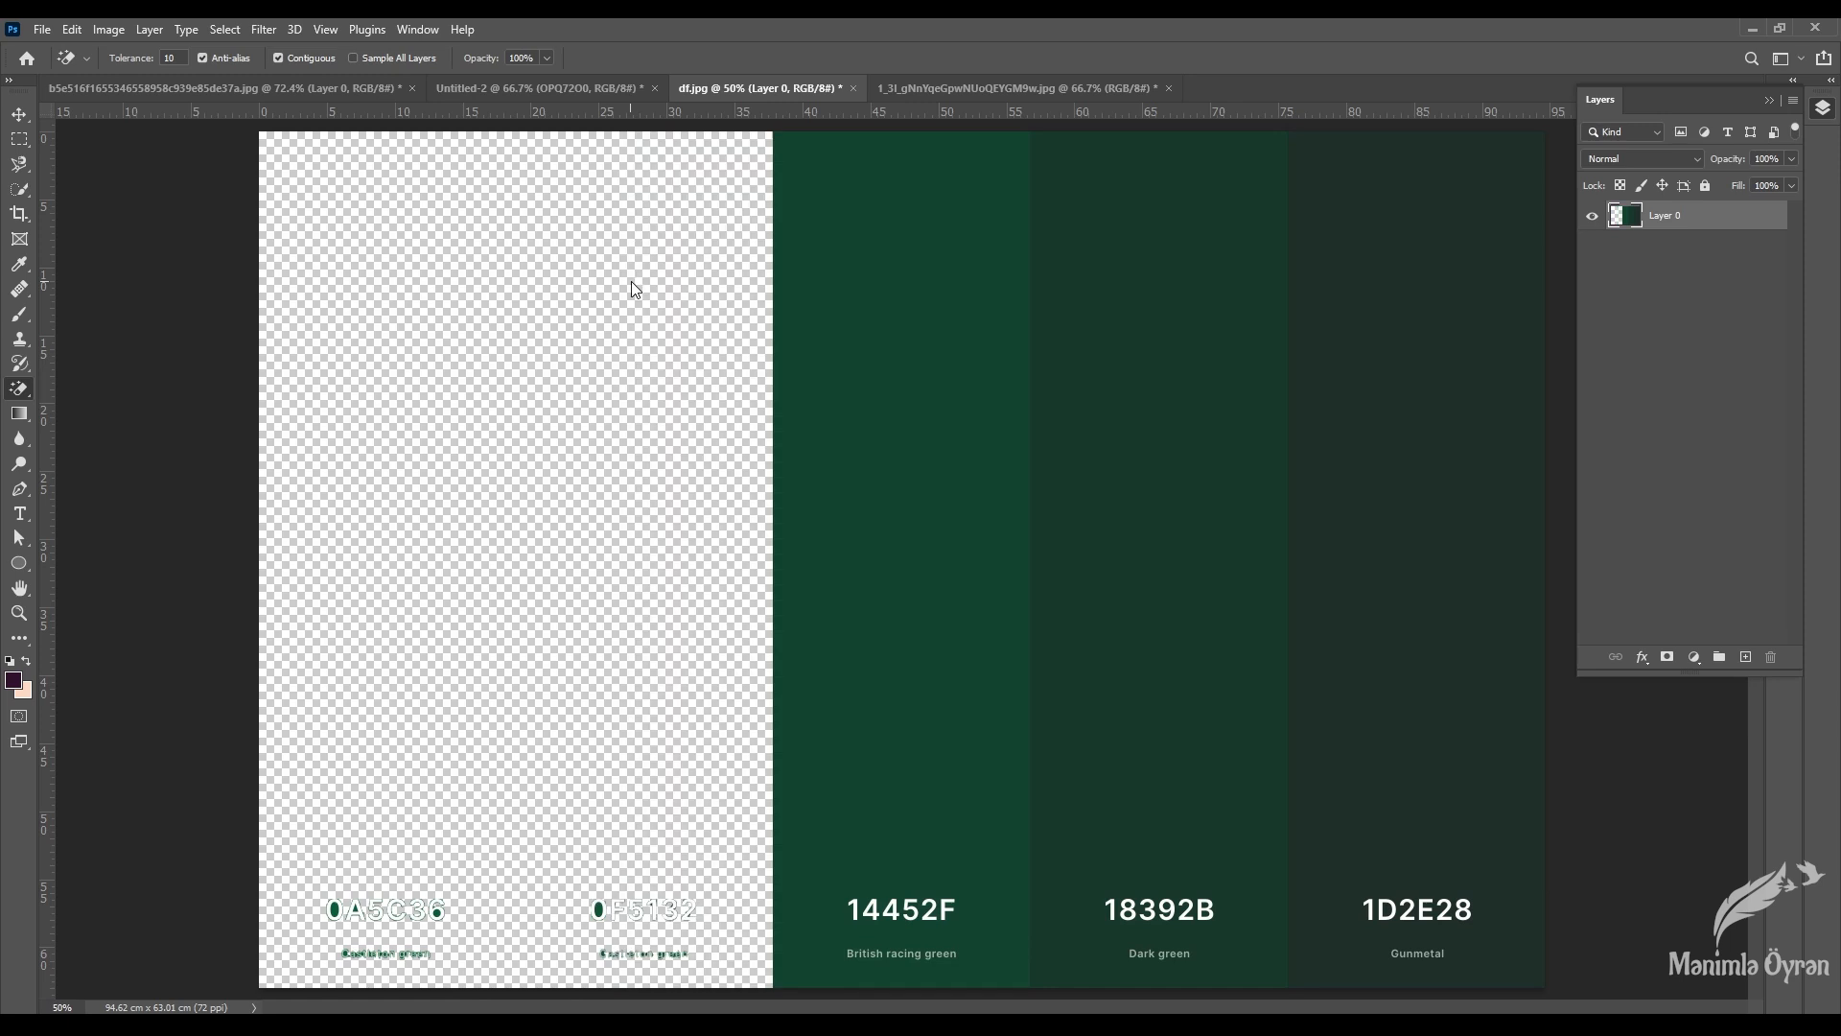
click(831, 272)
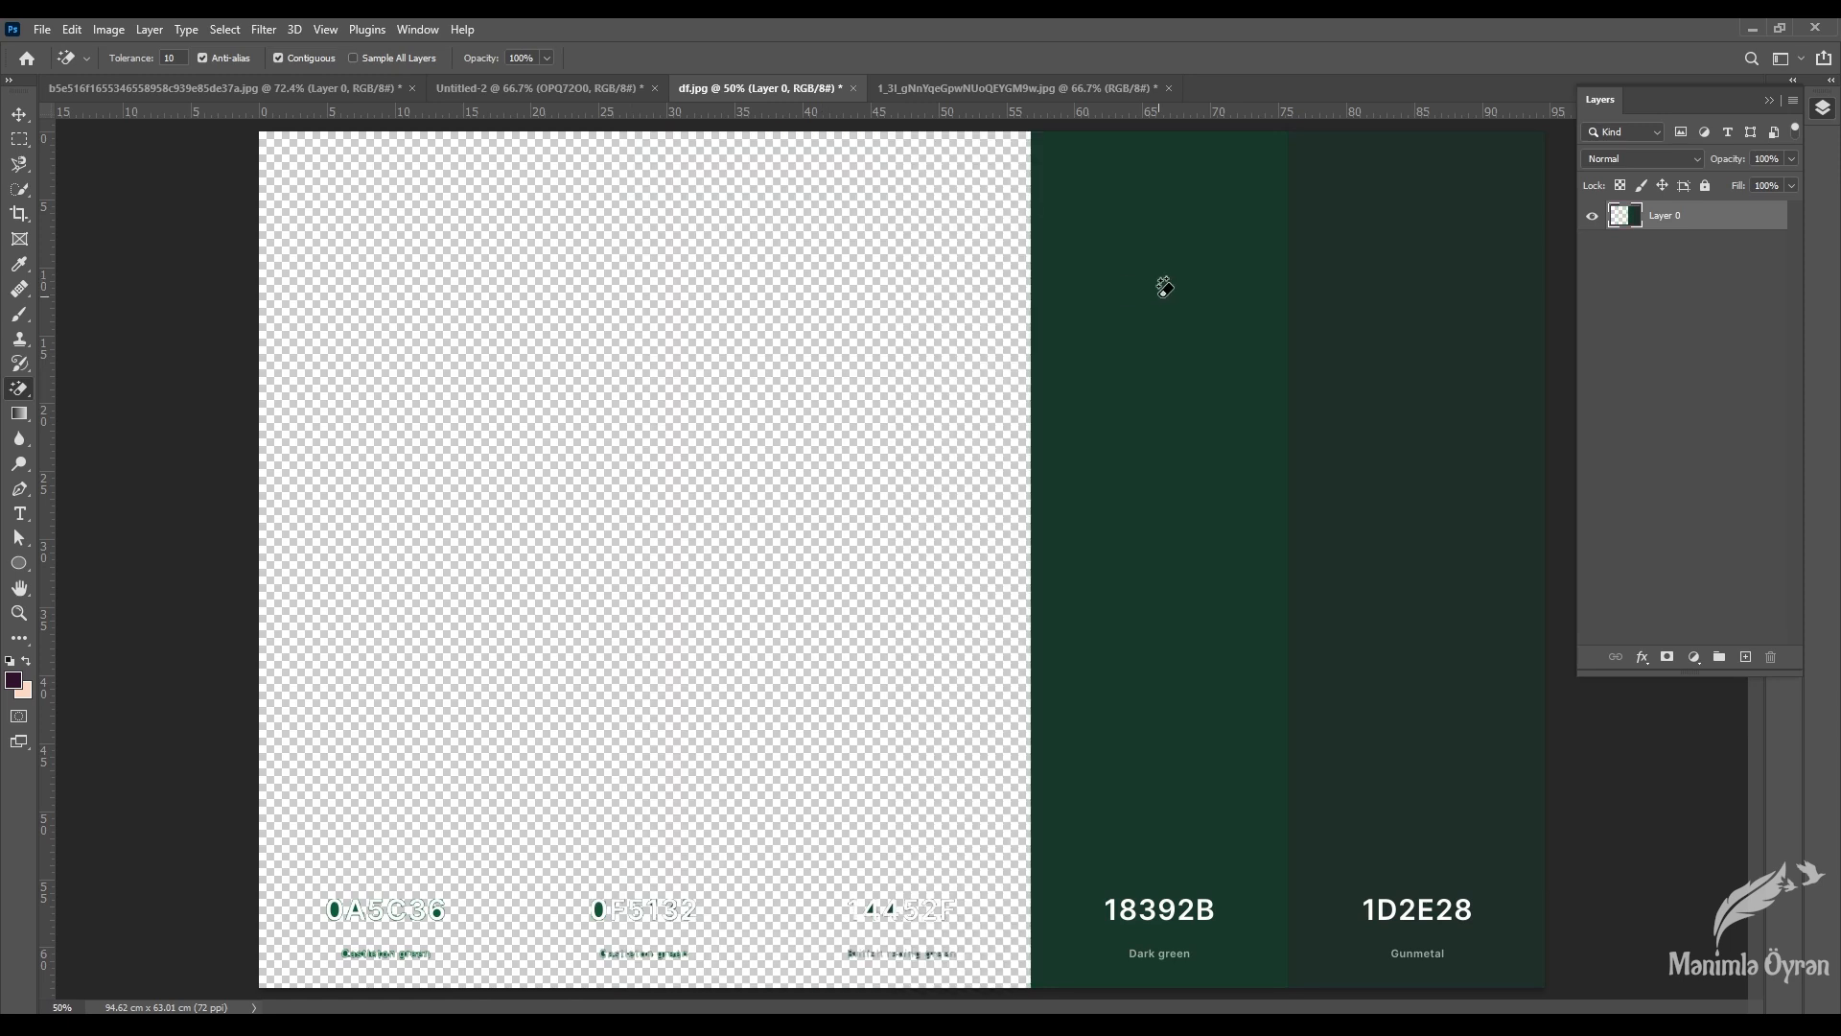
click(1164, 288)
click(1431, 309)
key(ctrl+z)
key(ctrl+z)
key(ctrl+z)
key(ctrl+z)
key(ctrl+z)
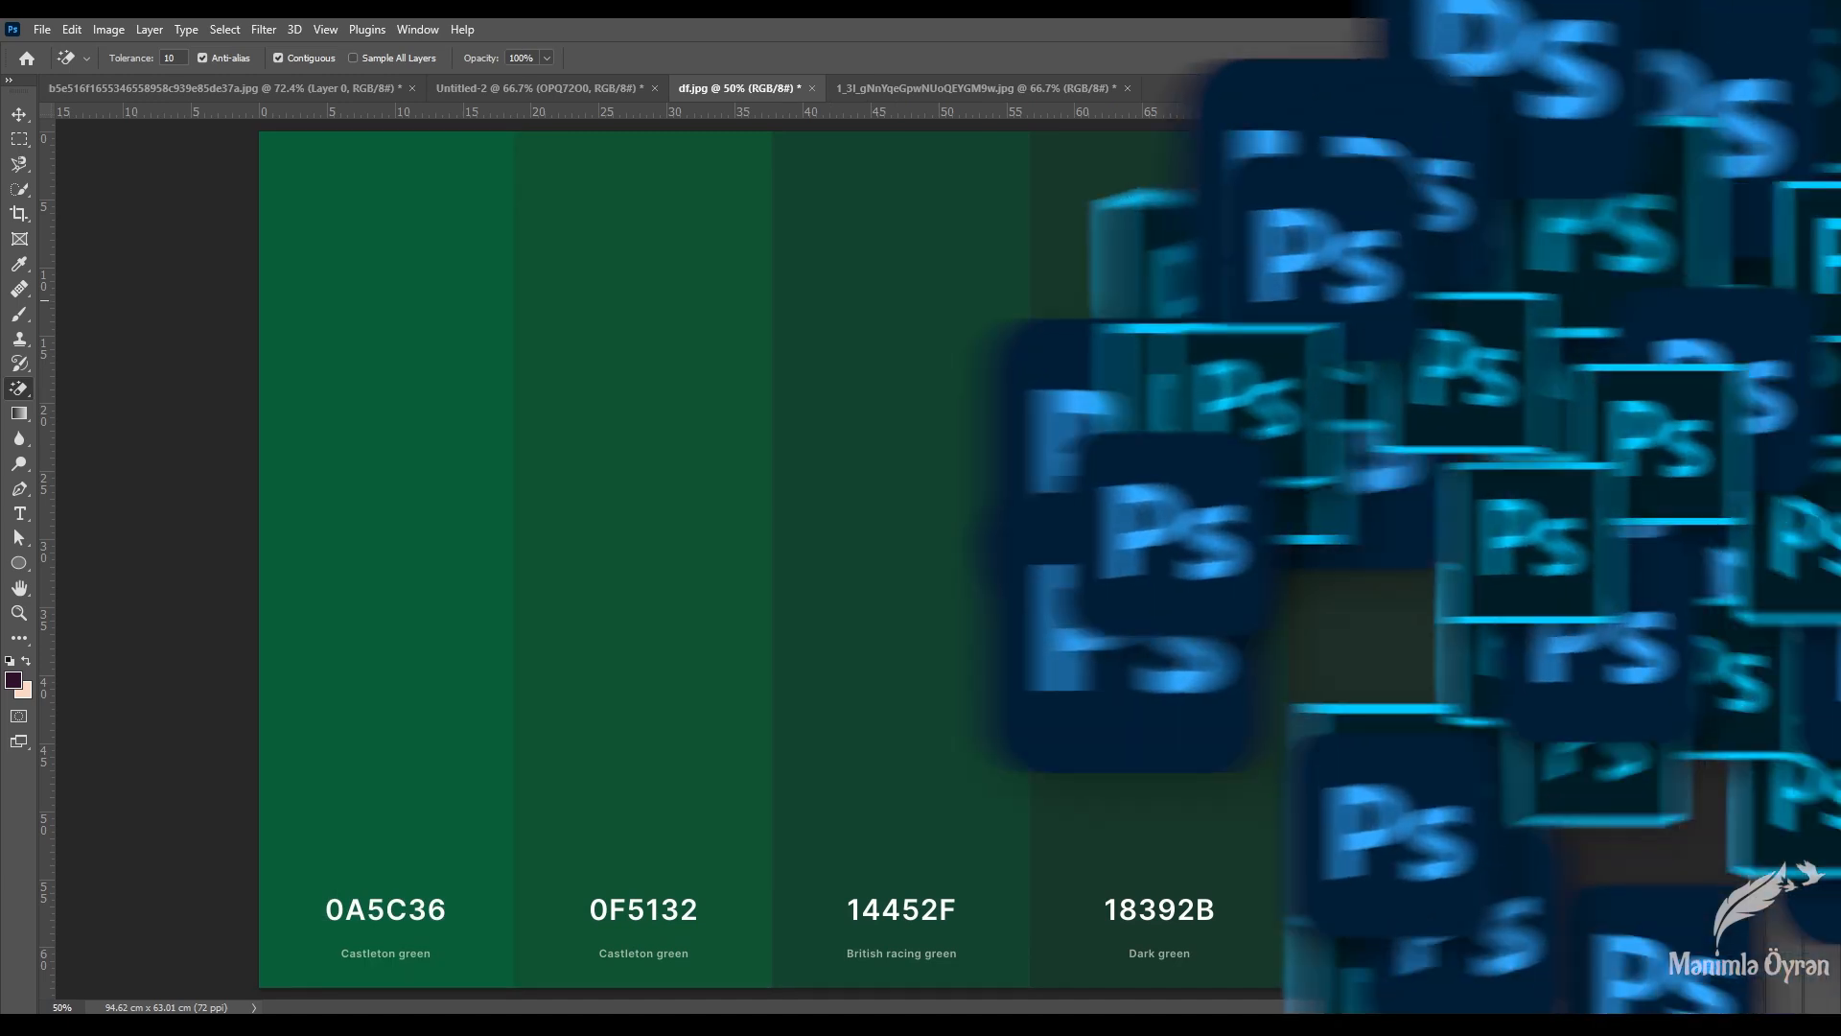
Step: Switch back to the Untitled-2 wolf illustration
click(578, 90)
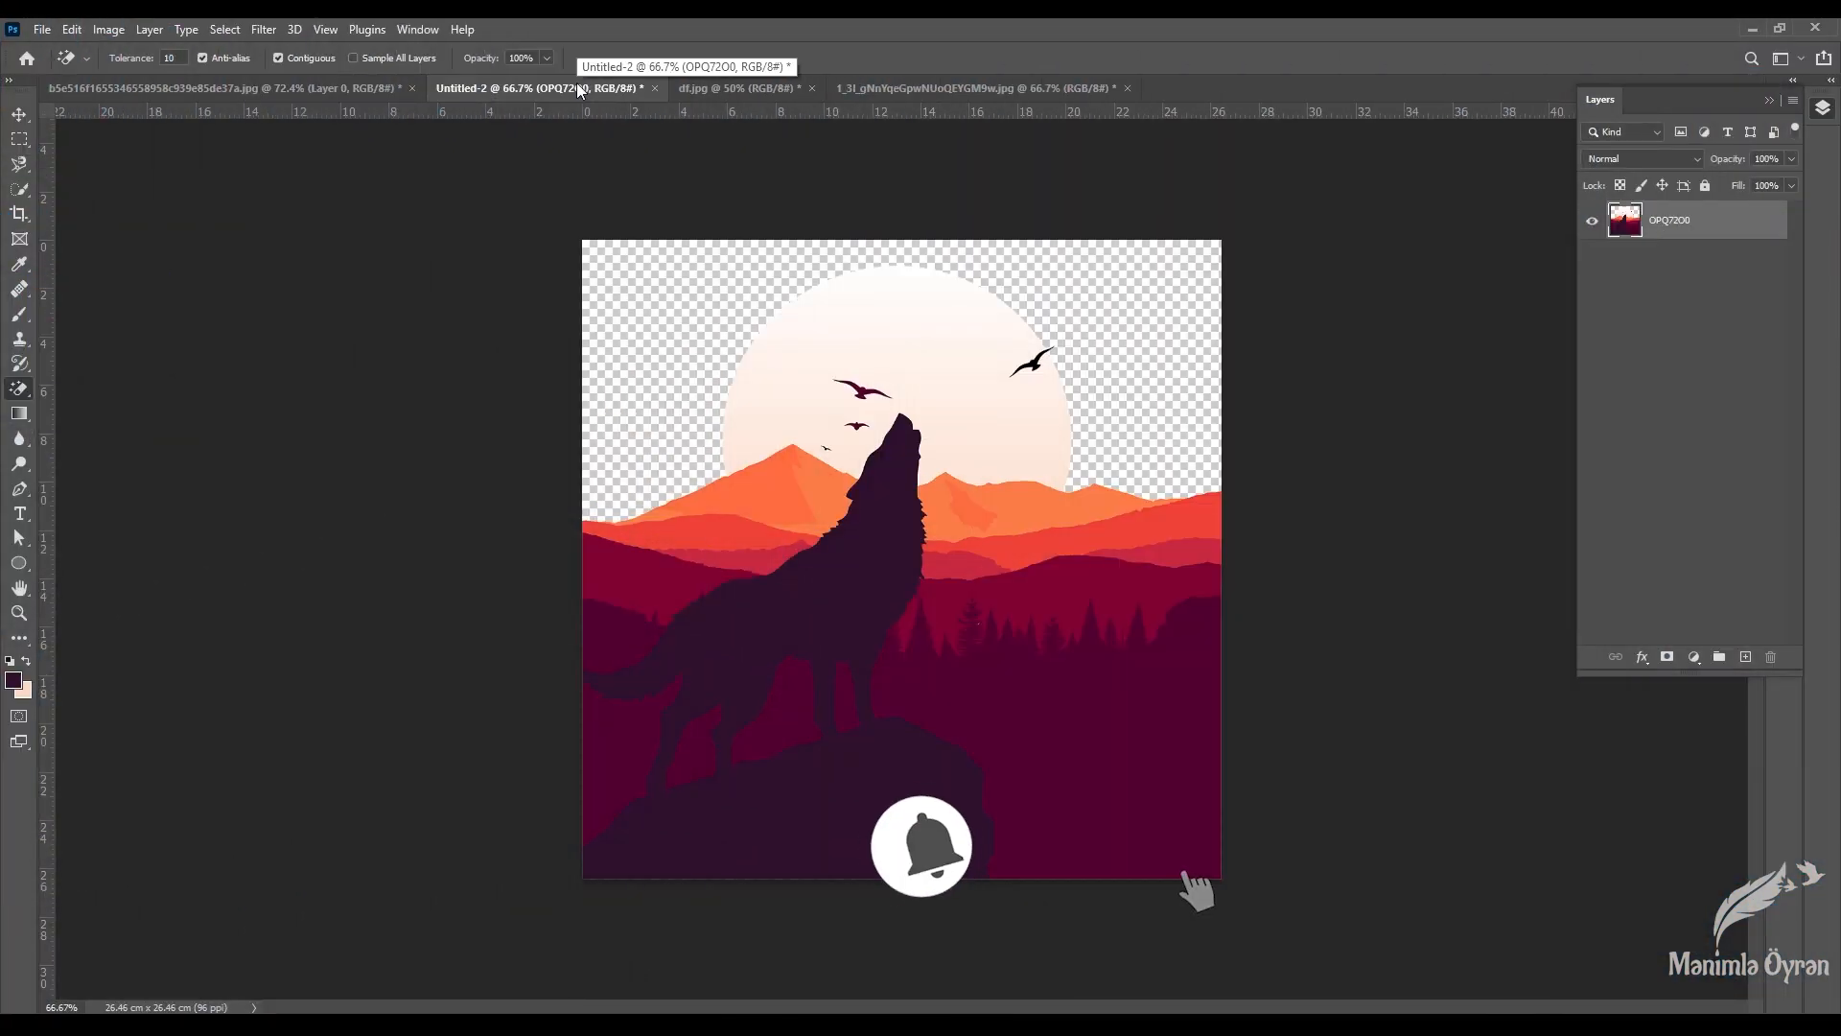